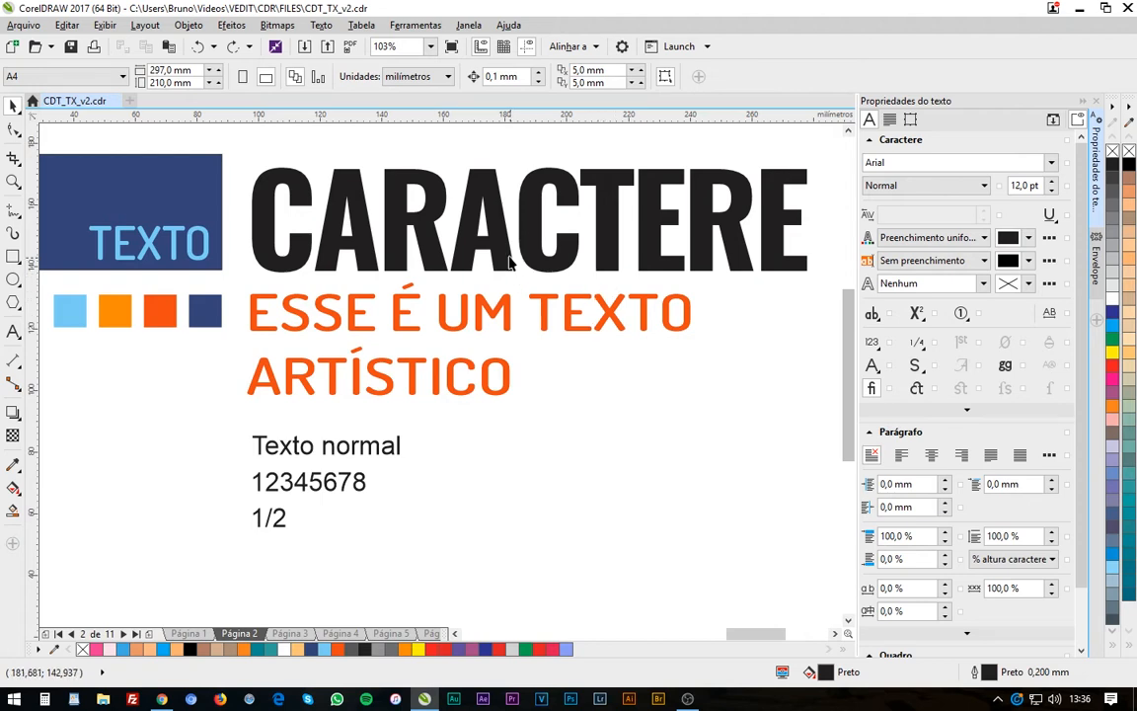
Select the CARACTERE heading and look up where the Propriedades do texto docker can be opened
left_click(459, 237)
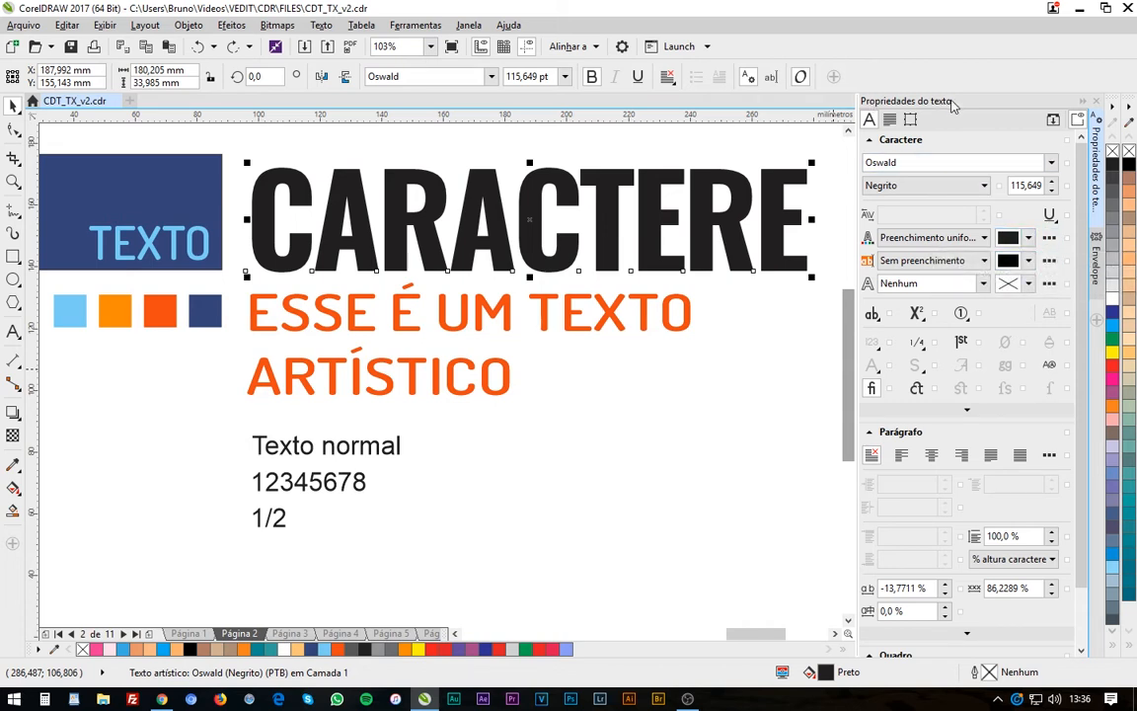
left_click(321, 26)
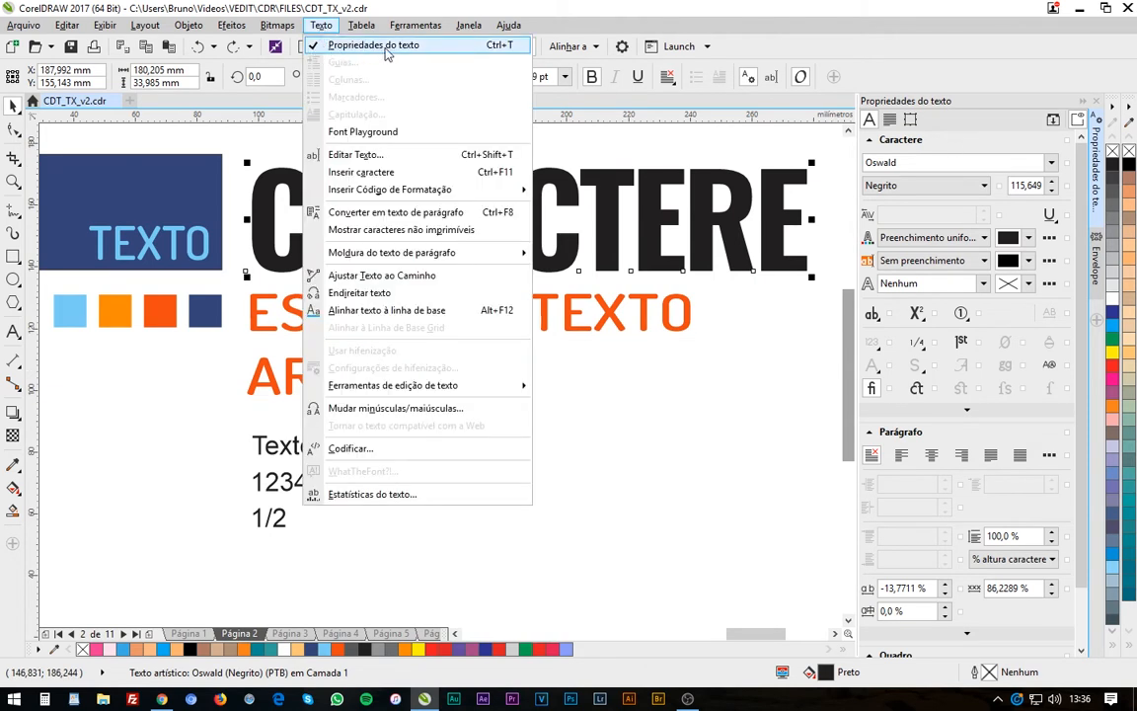
left_click(470, 28)
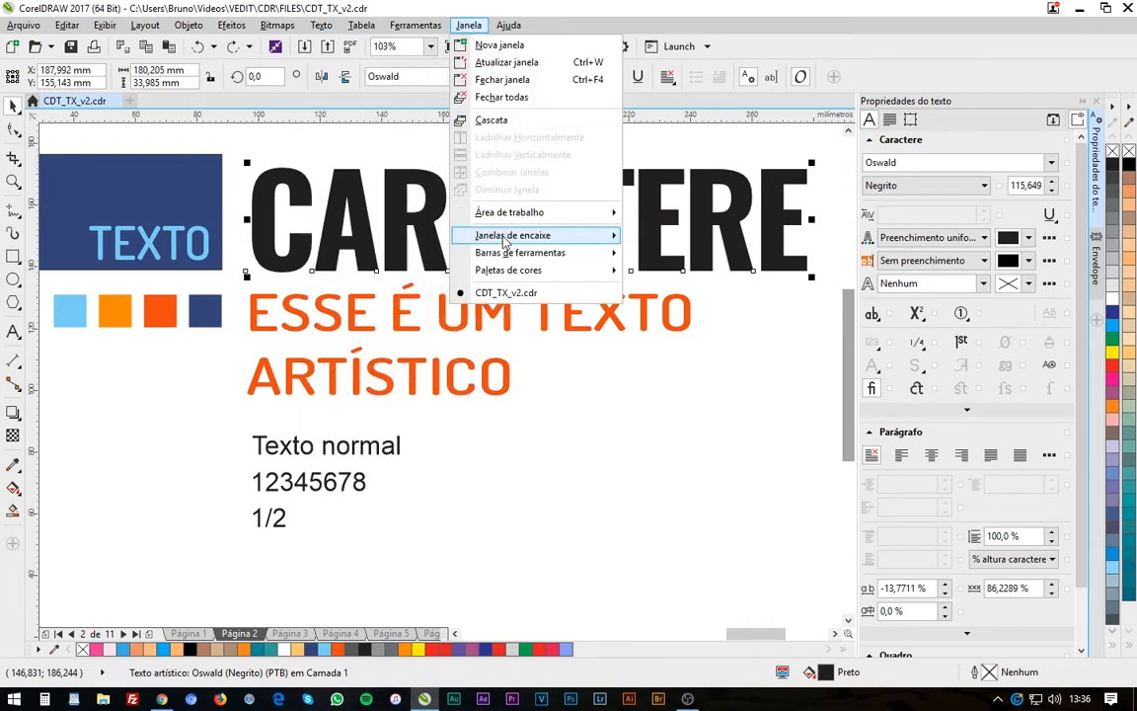
mouse_move(514, 234)
mouse_move(820, 445)
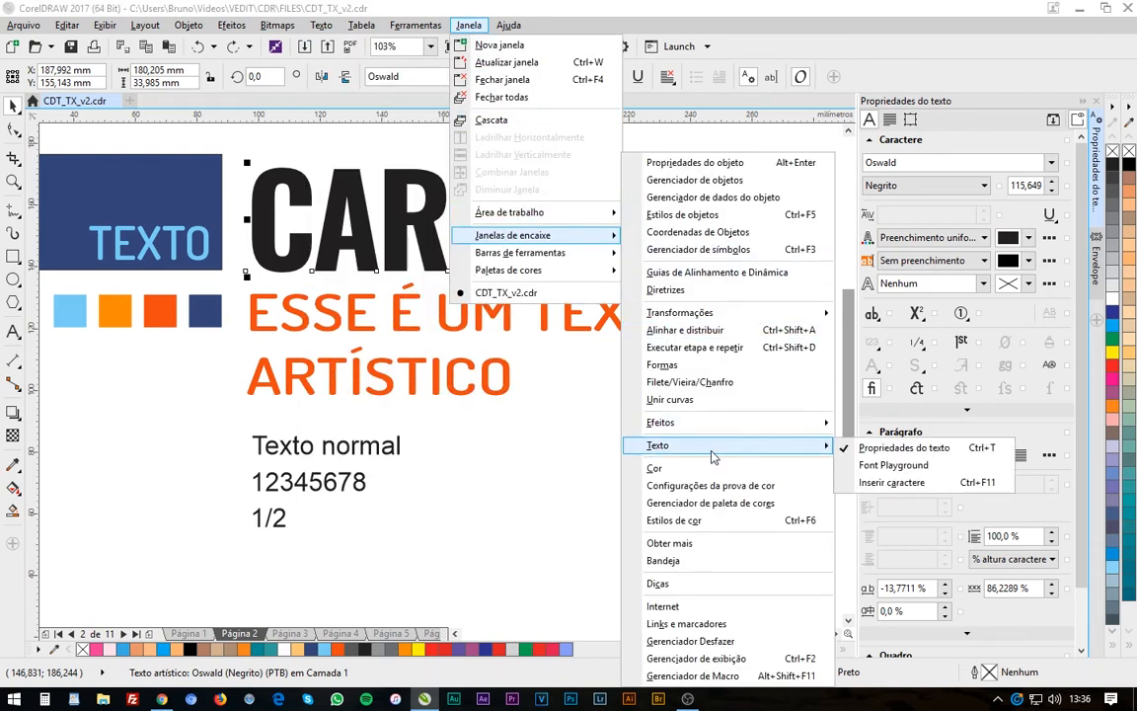
left_click(571, 543)
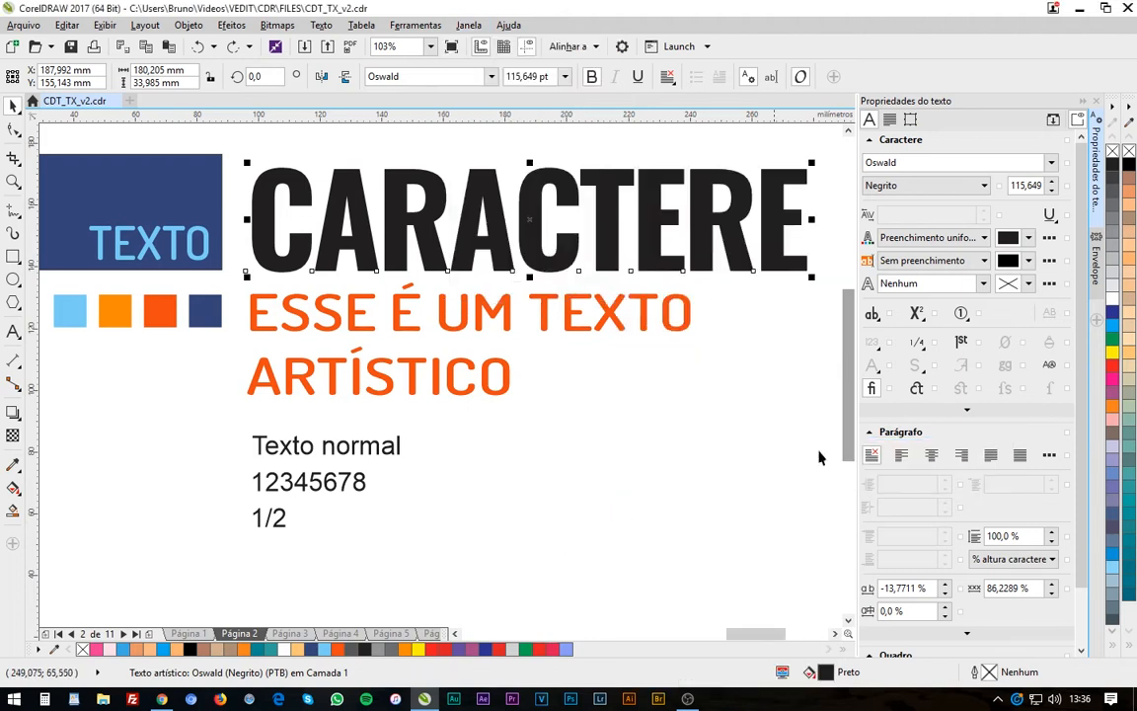
Collapse the Parágrafo and Quadro sections of the text properties, leaving Caractere expanded
left_click(869, 141)
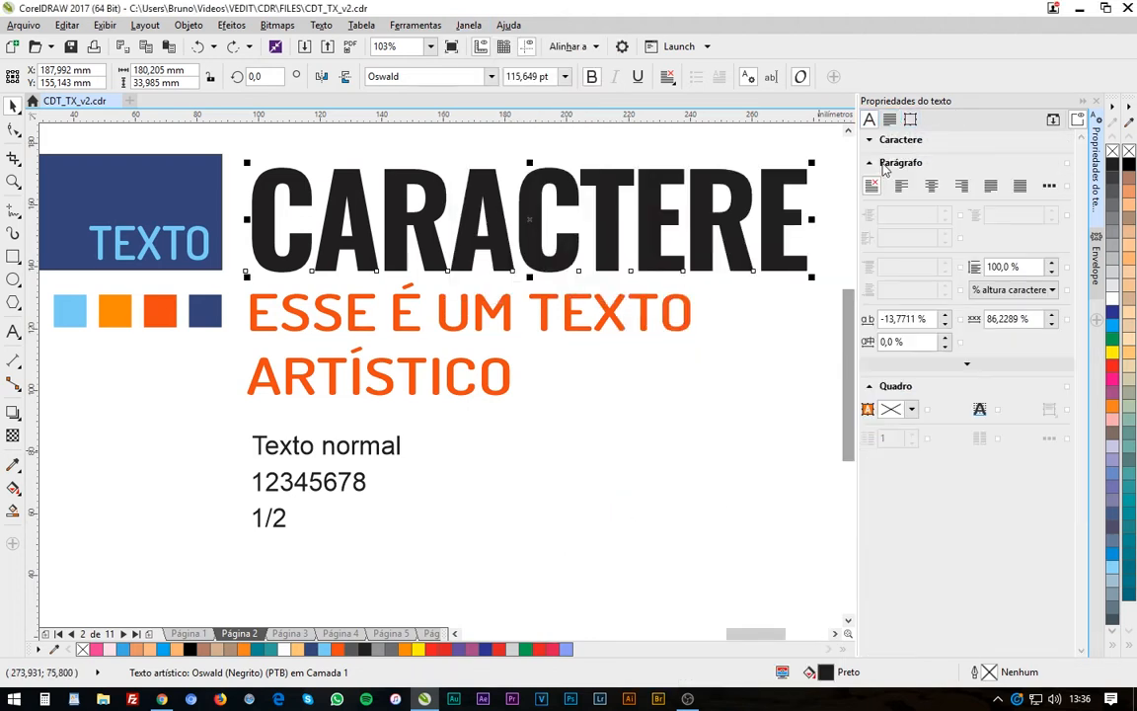
left_click(869, 162)
left_click(872, 188)
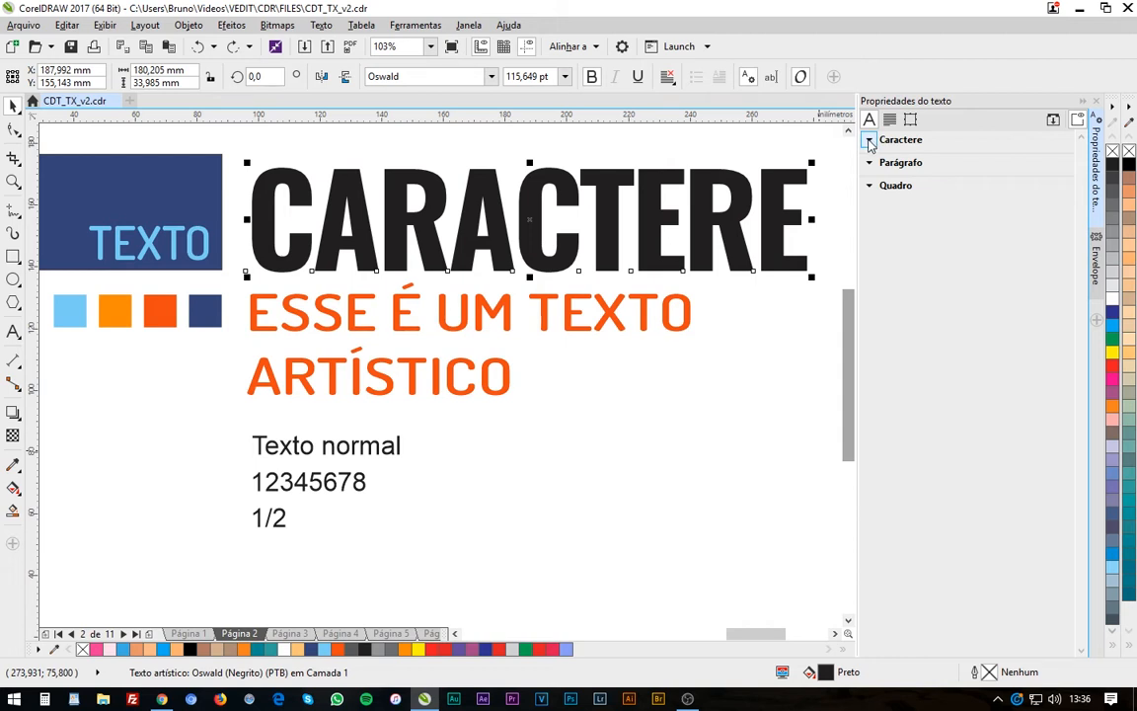
left_click(869, 141)
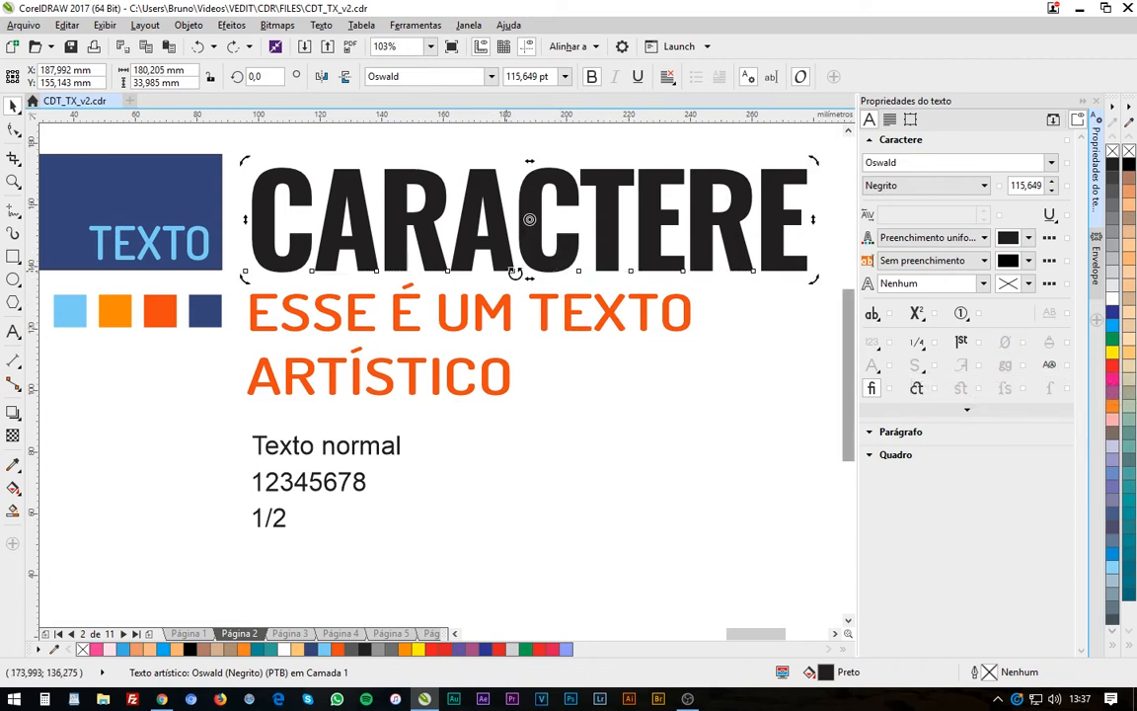
left_click(325, 447)
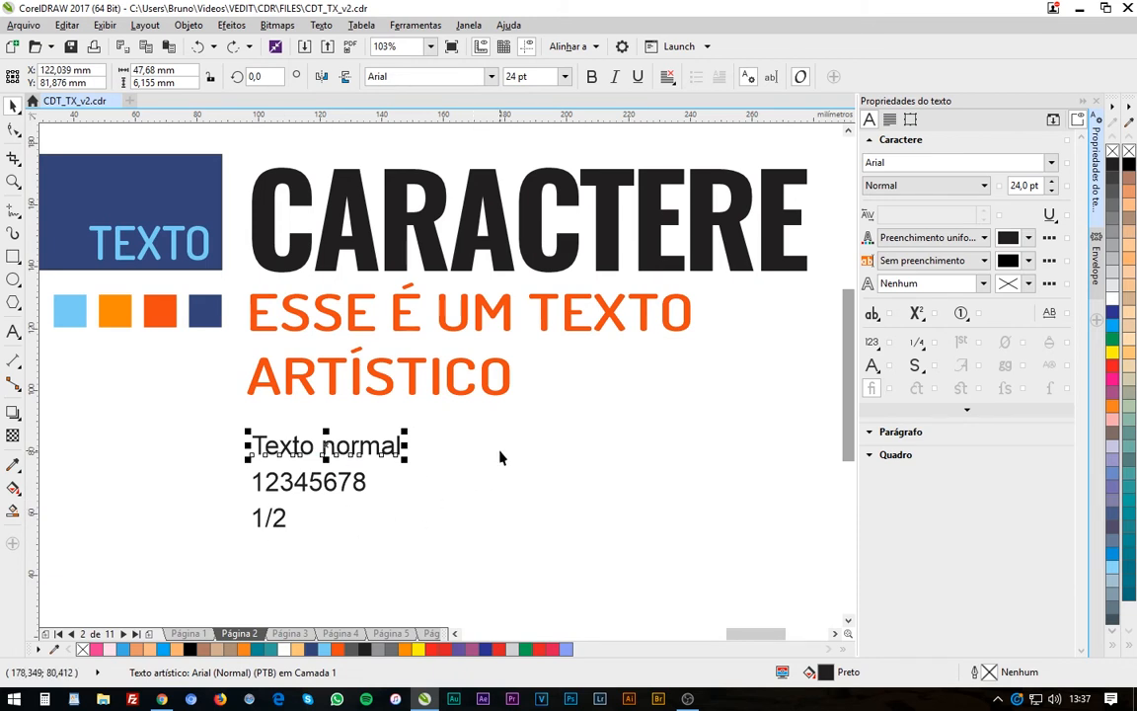
left_click(393, 450)
left_click(530, 399)
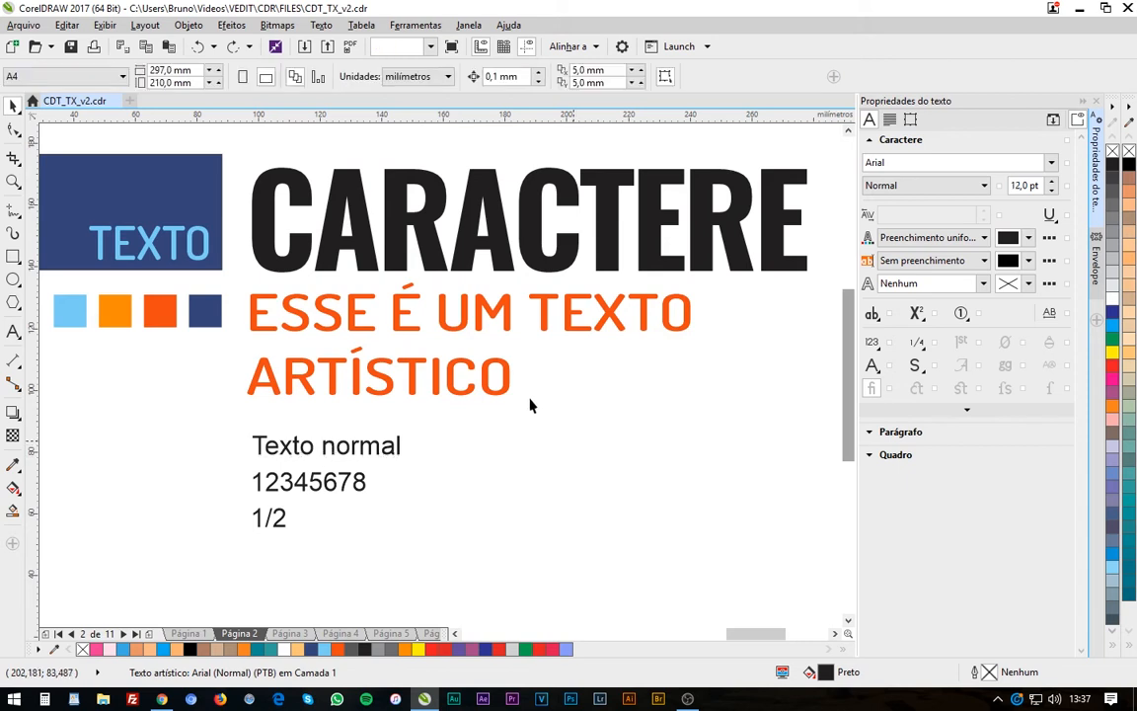
Change the uniform fill of the text "ESSE É UM TEXTO ARTÍSTICO" to blue #2113EC
left_click(508, 308)
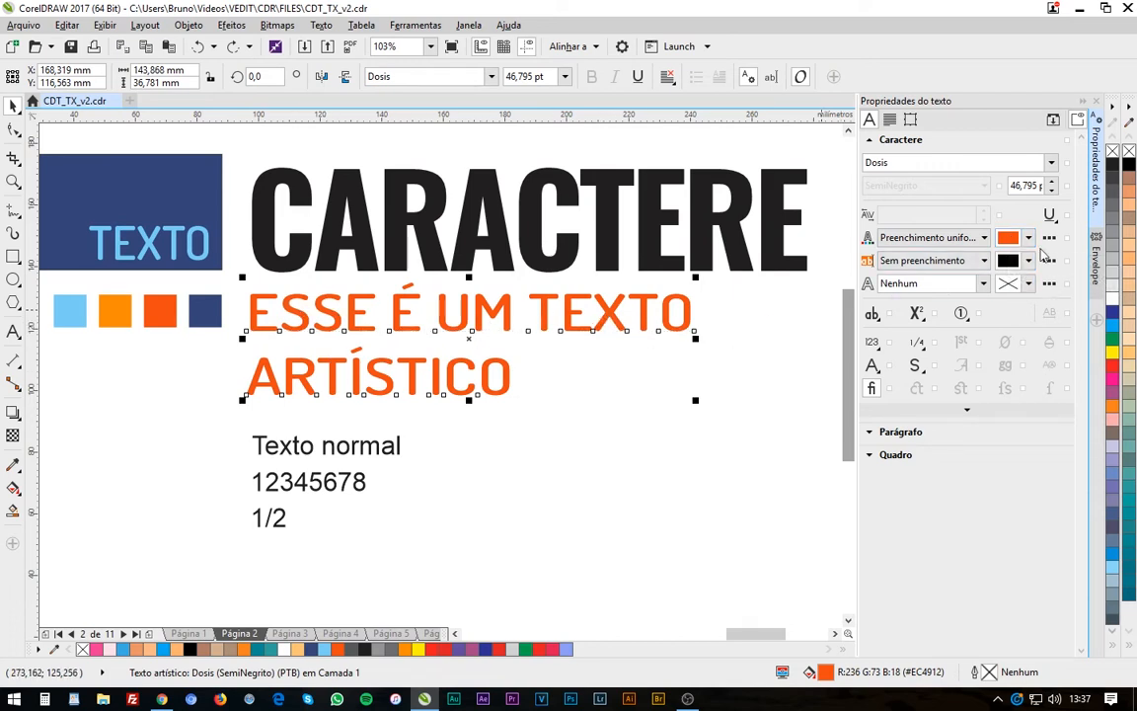
left_click(1028, 237)
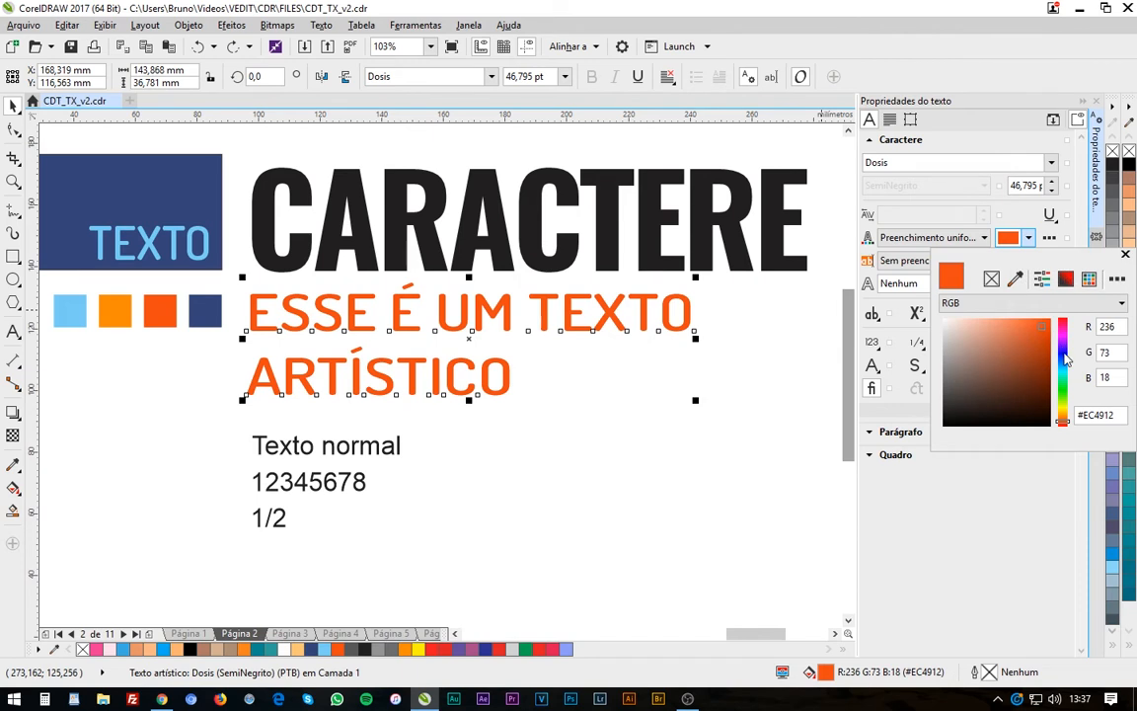
left_click(1062, 352)
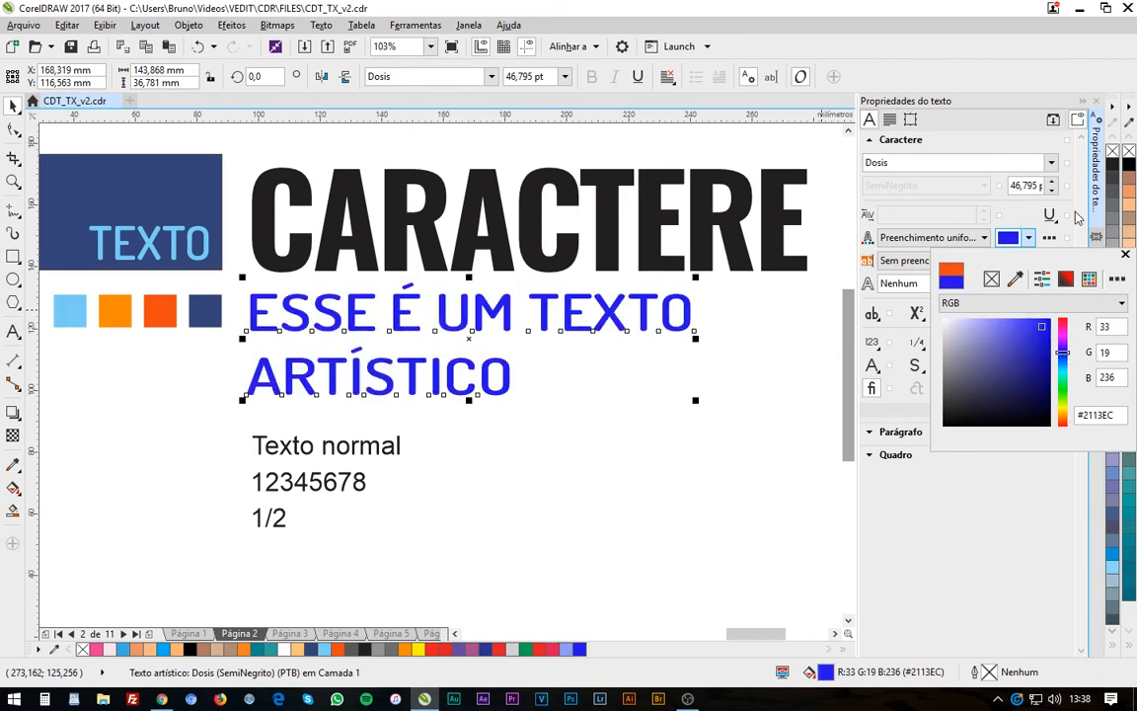
left_click(1009, 217)
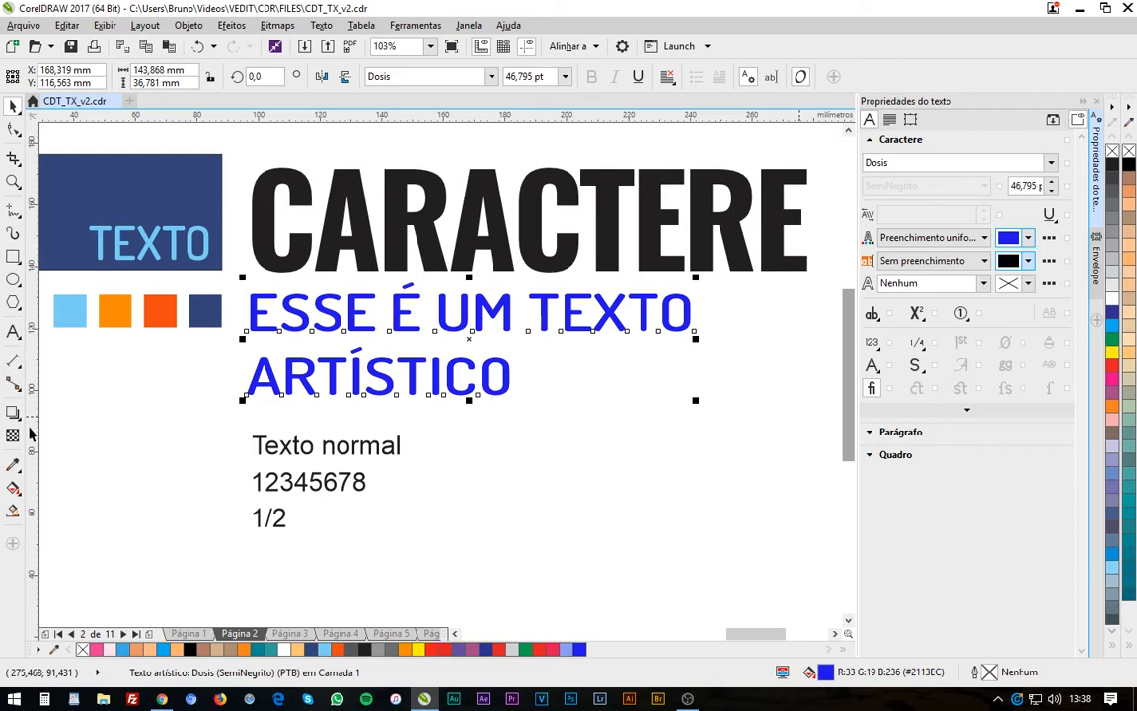
Sample the orange from the third colour square and apply it to the text "ESSE É UM TEXTO ARTÍSTICO"
left_click(156, 302)
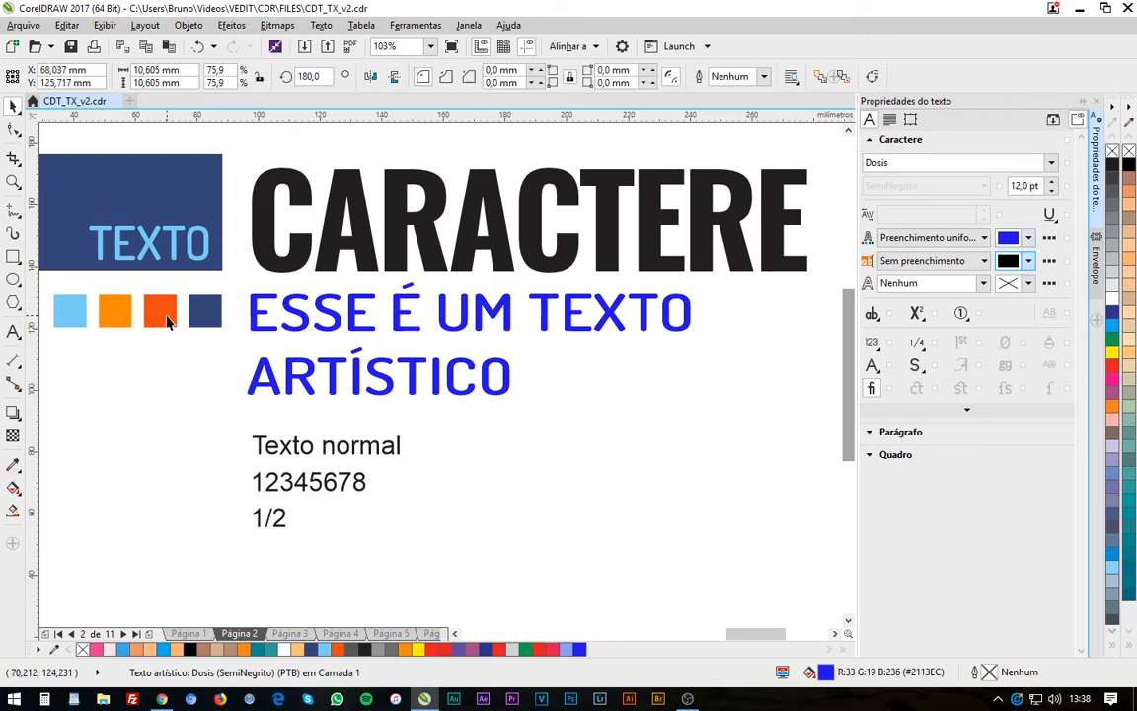
left_click(14, 462)
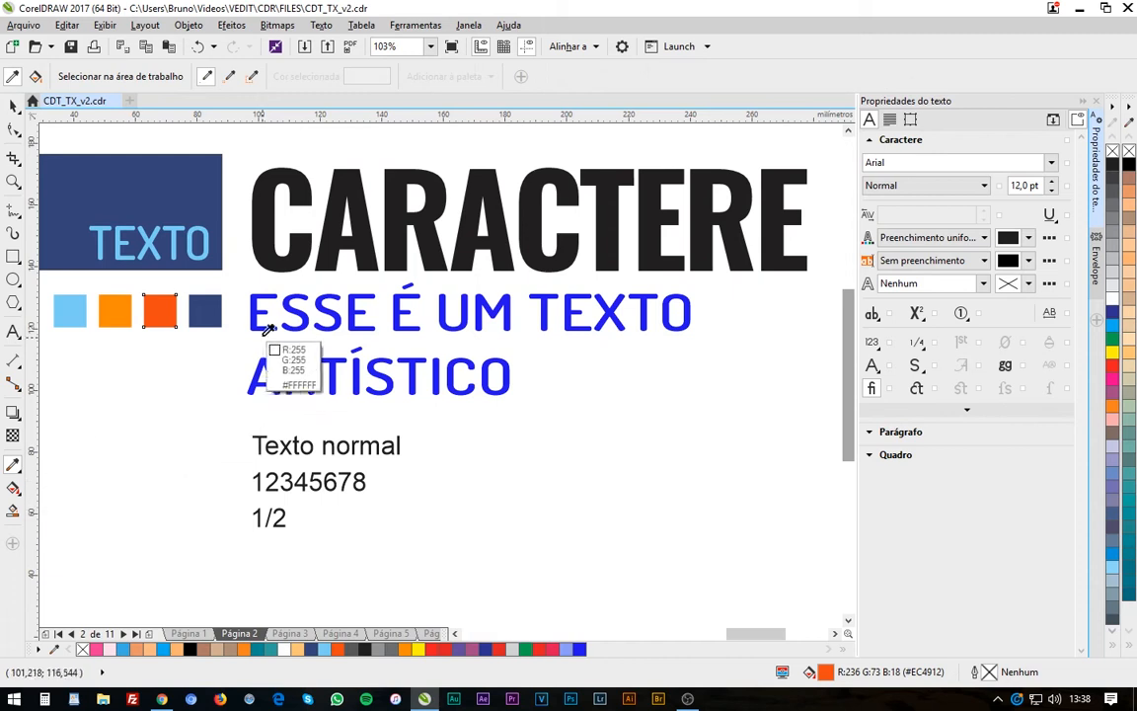
left_click(168, 316)
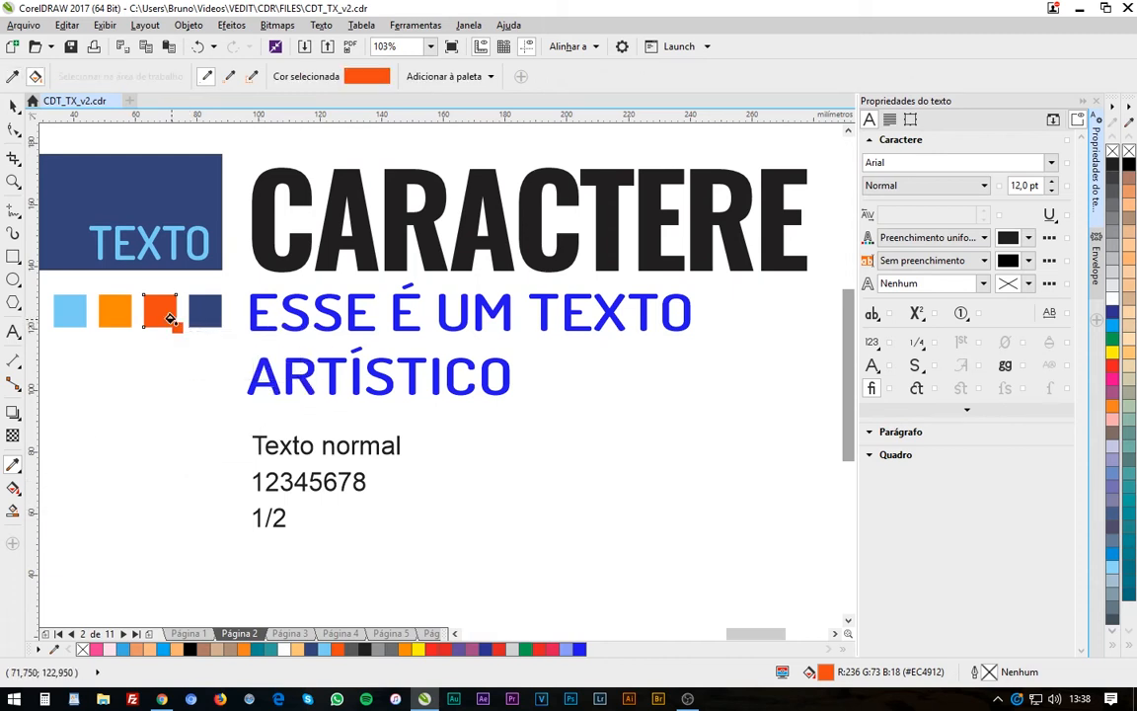
left_click(296, 314)
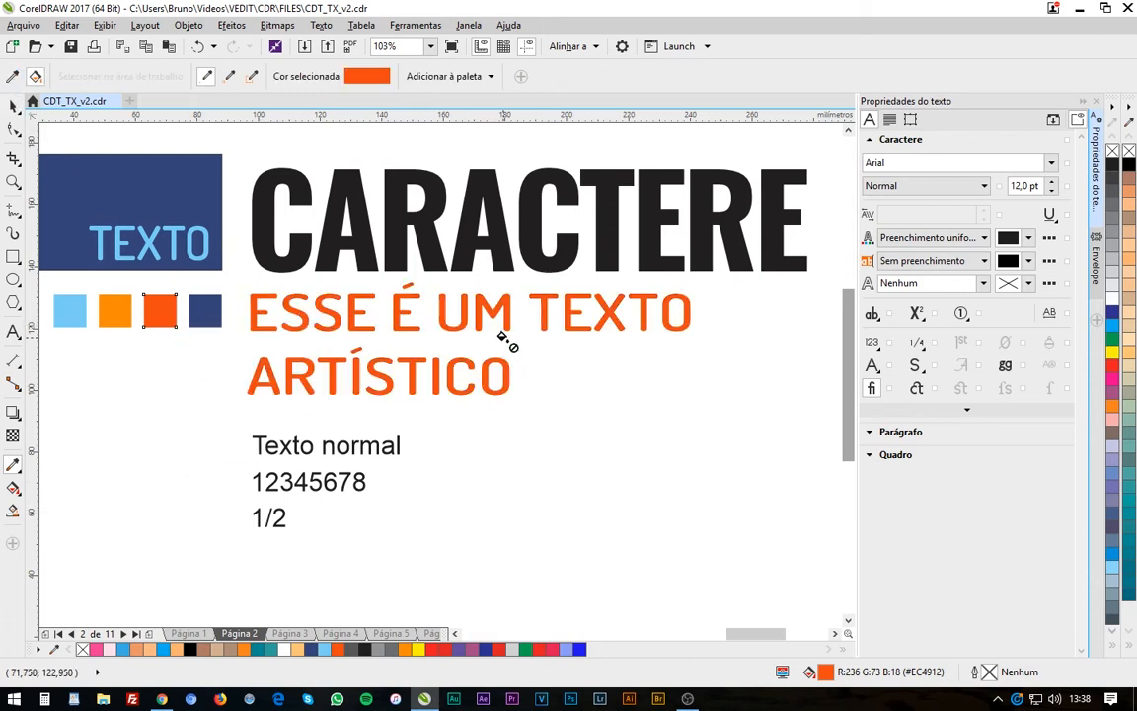
left_click(12, 107)
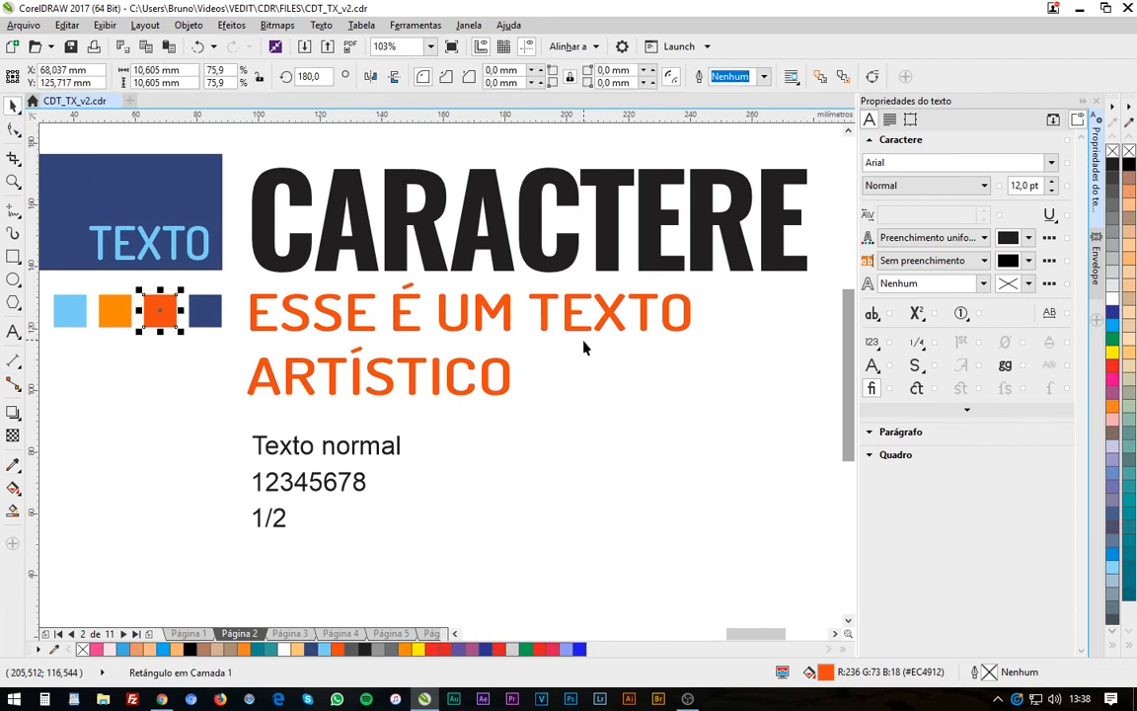
Apply a gradient fill to the characters of "ESSE É UM TEXTO ARTÍSTICO" and look through the preset gradients without choosing one
left_click(507, 310)
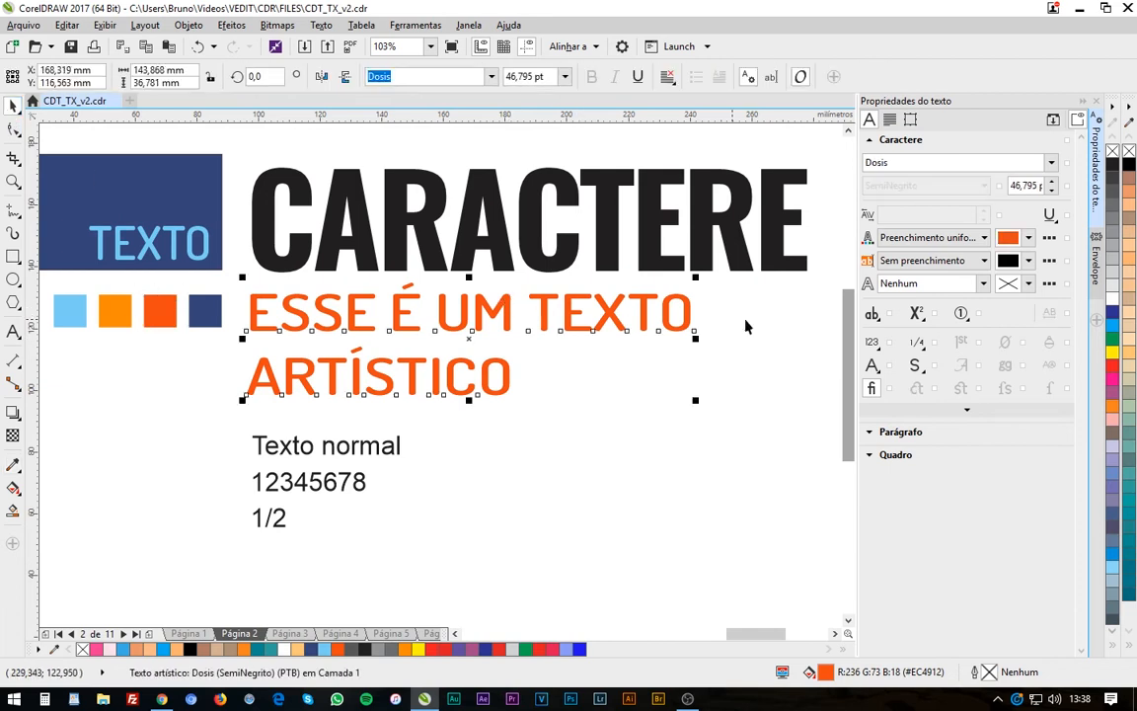
left_click(985, 238)
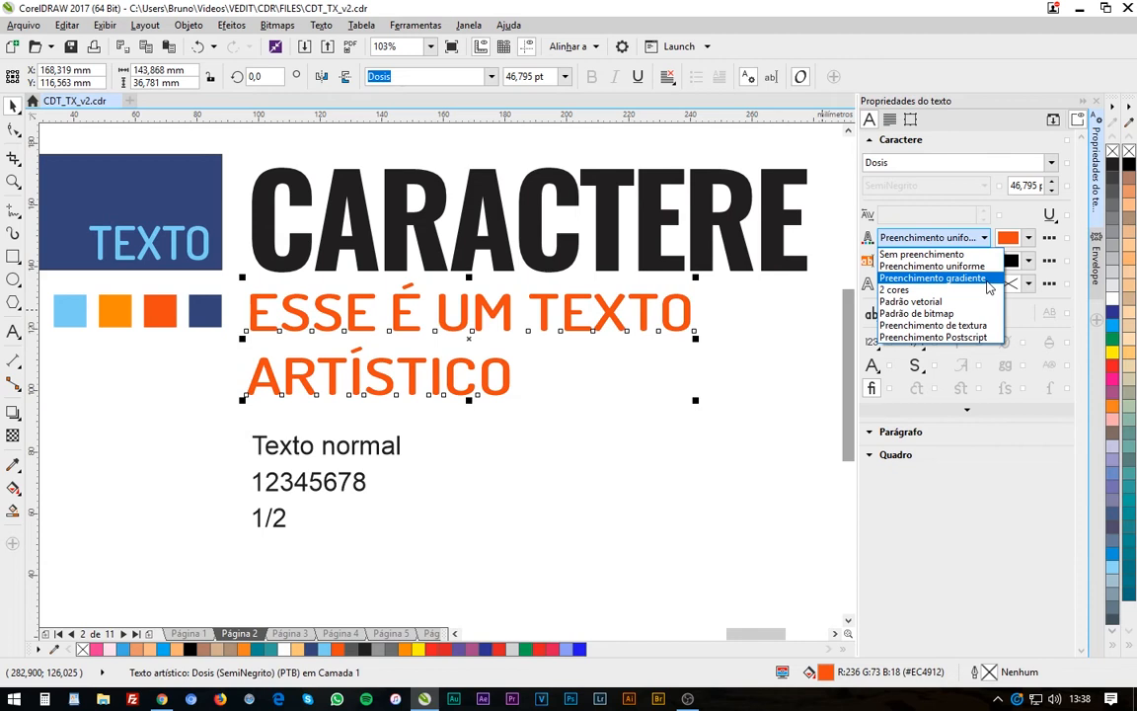
left_click(987, 279)
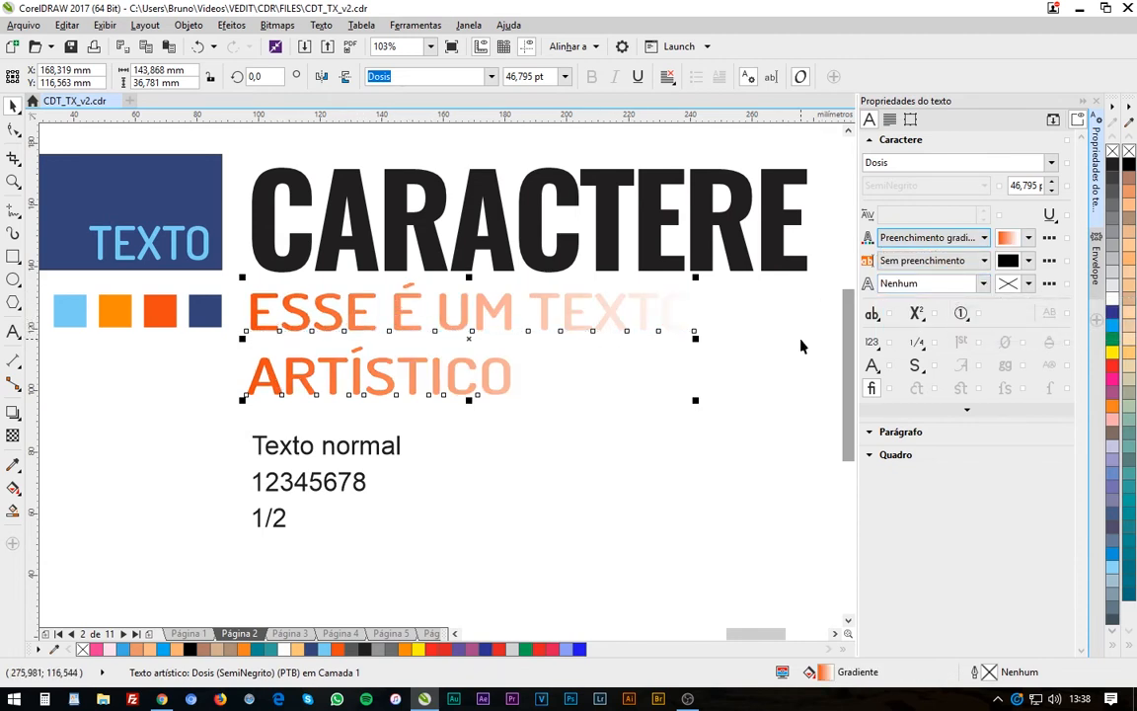
left_click(1028, 238)
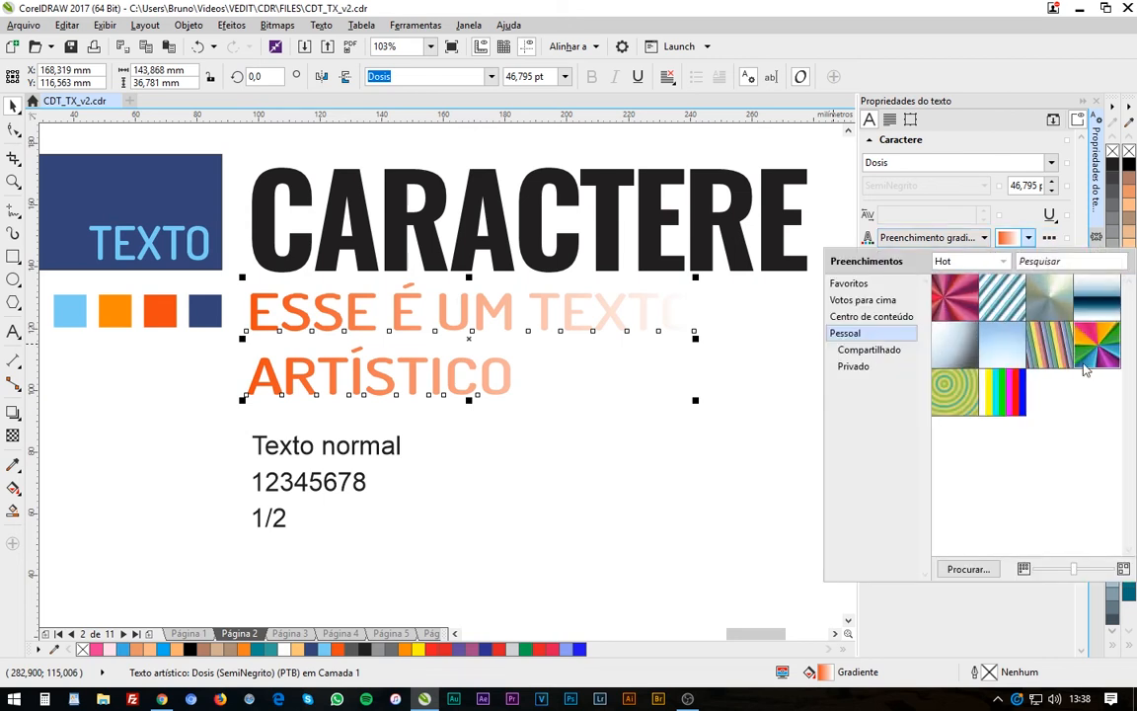
left_click(1022, 216)
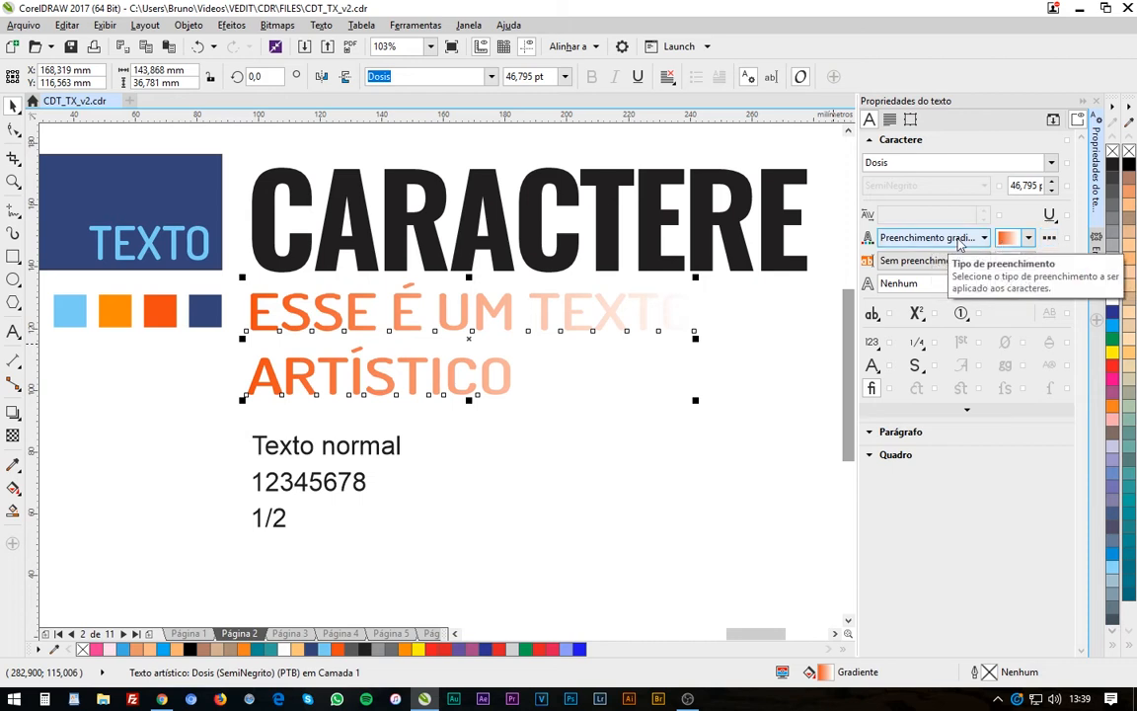
Open the detailed editor for the text's gradient fill and move it clear of the artistic text
left_click(1048, 237)
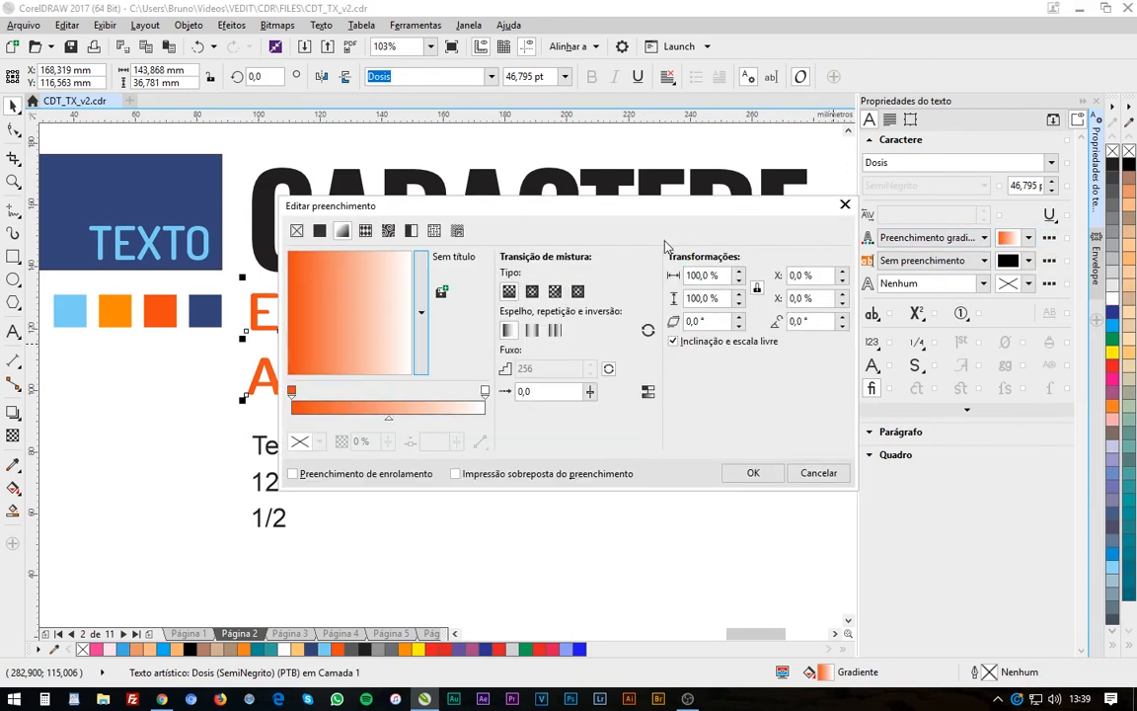
left_click_drag(641, 219, 616, 316)
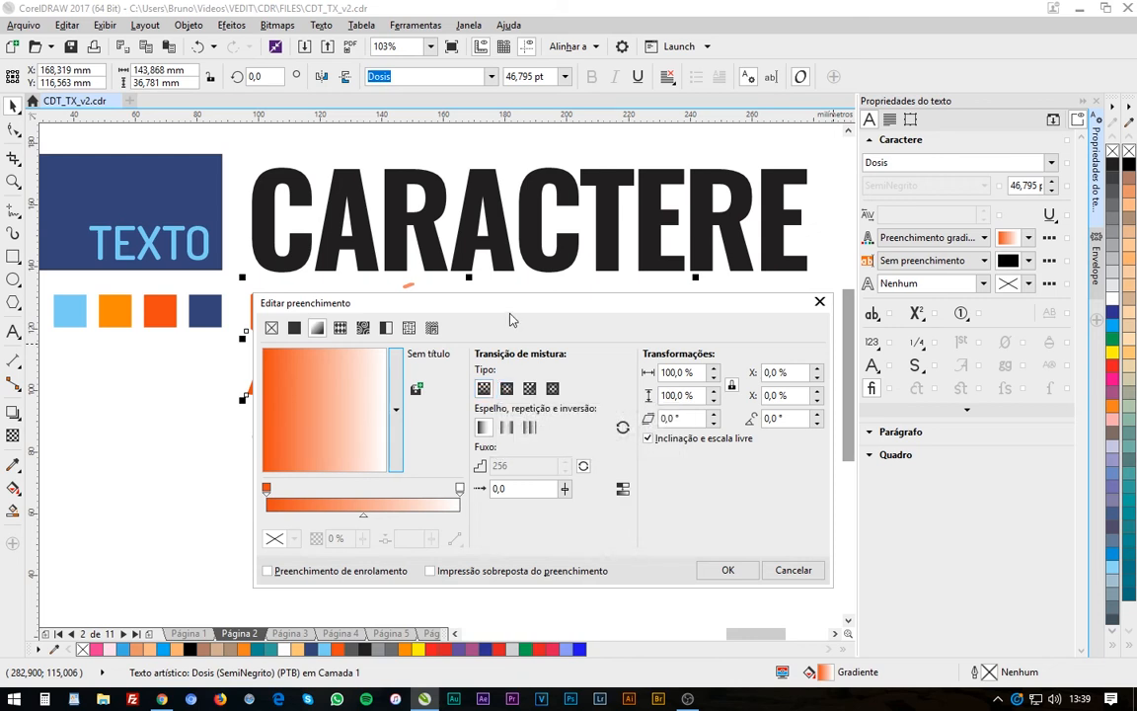
left_click_drag(508, 306, 482, 420)
Try the elliptical and conical gradient types on the artistic text, ending back on linear
left_click(480, 490)
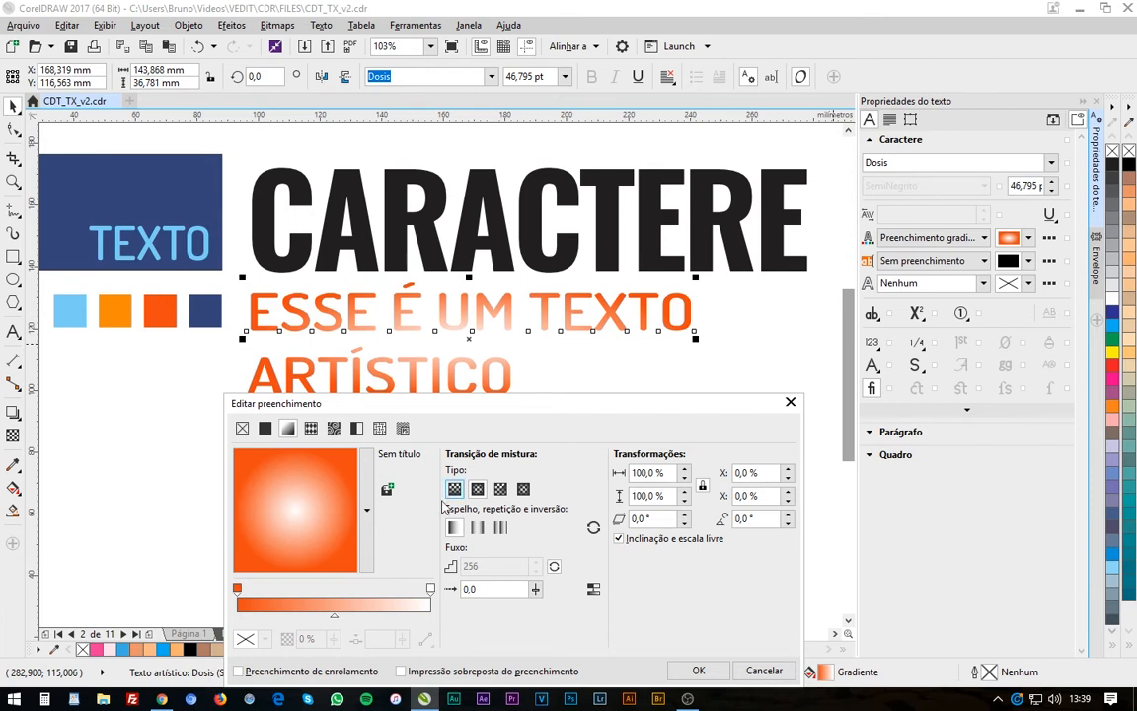
left_click(501, 489)
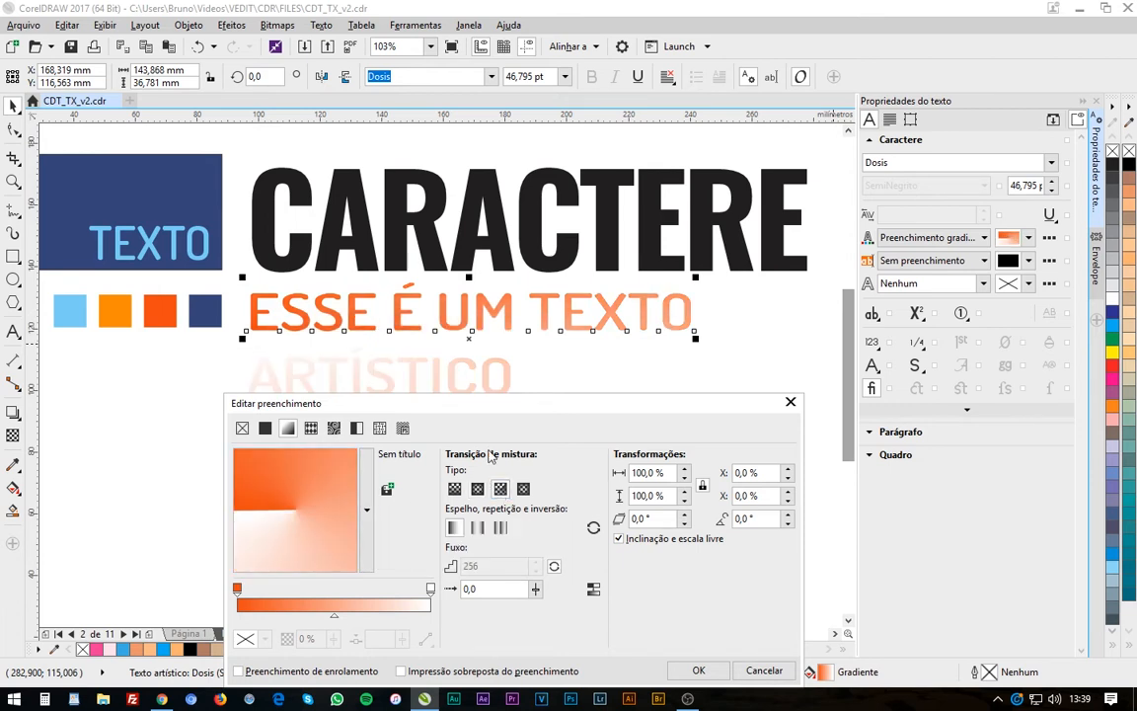
left_click(456, 492)
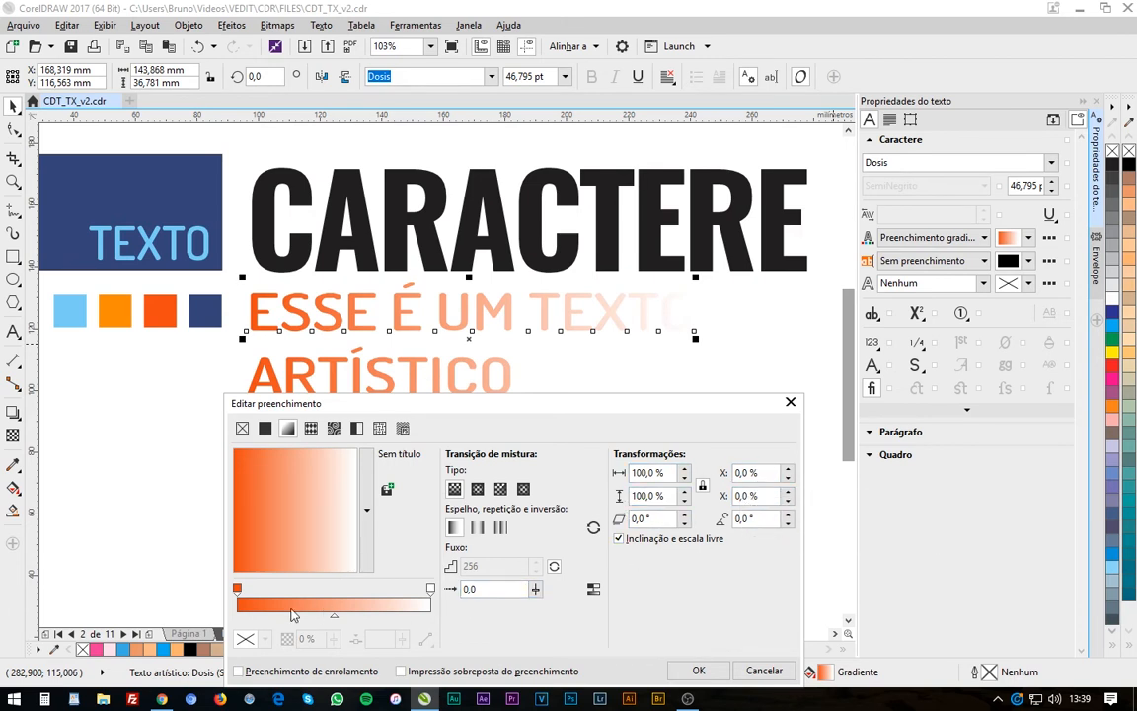
Set the end colour of the text's linear gradient to green #1BBD54
left_click_drag(491, 427, 817, 424)
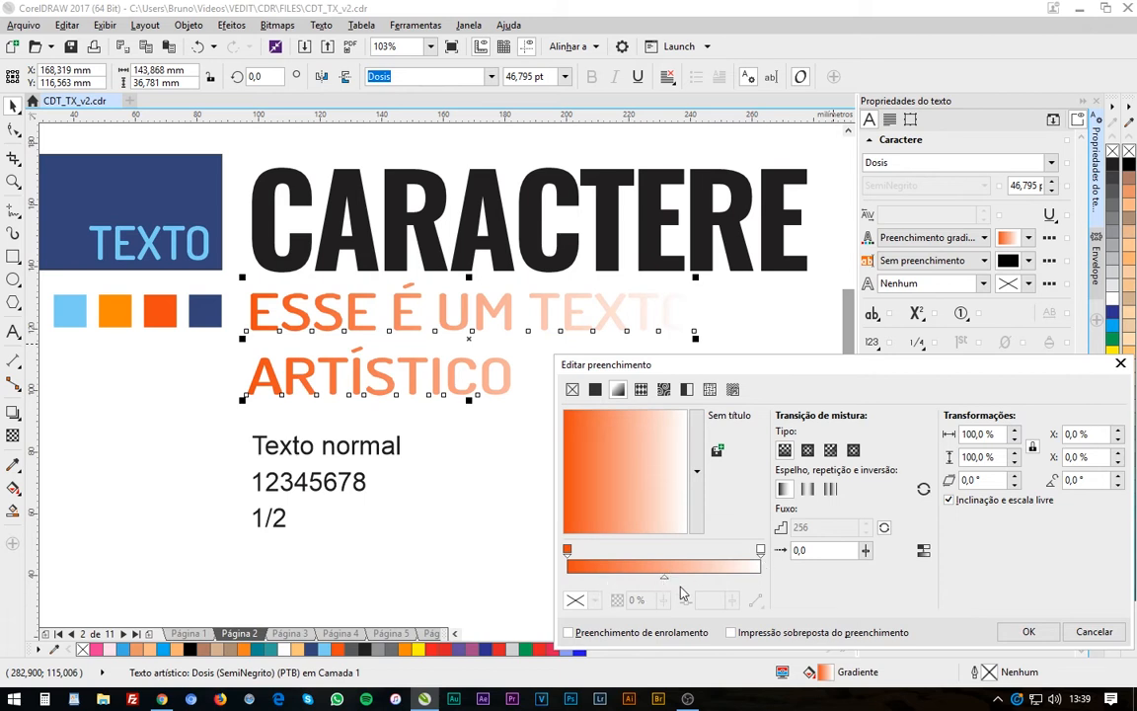
left_click(568, 551)
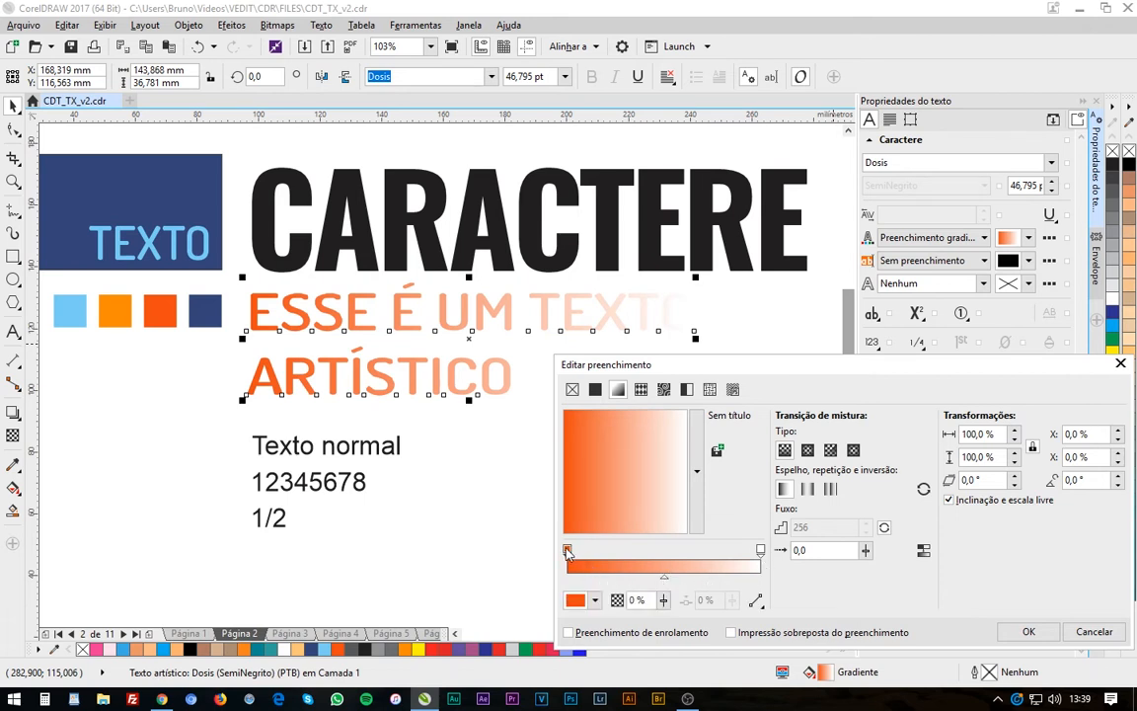
left_click(761, 551)
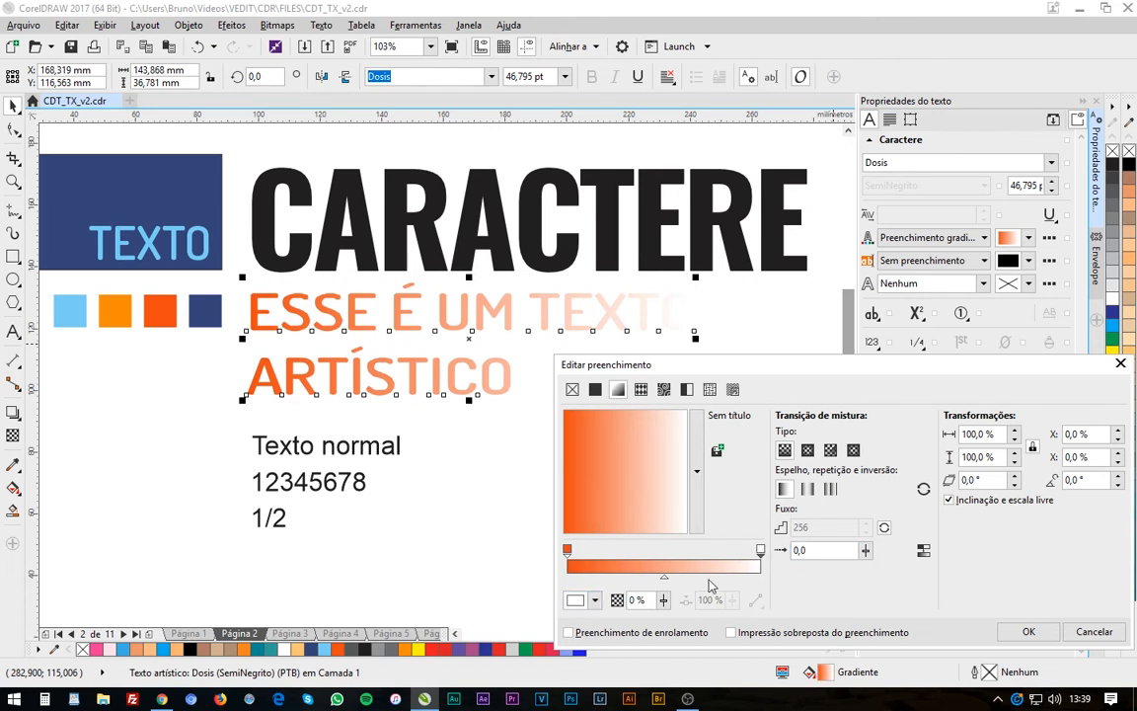
left_click(577, 600)
left_click(676, 522)
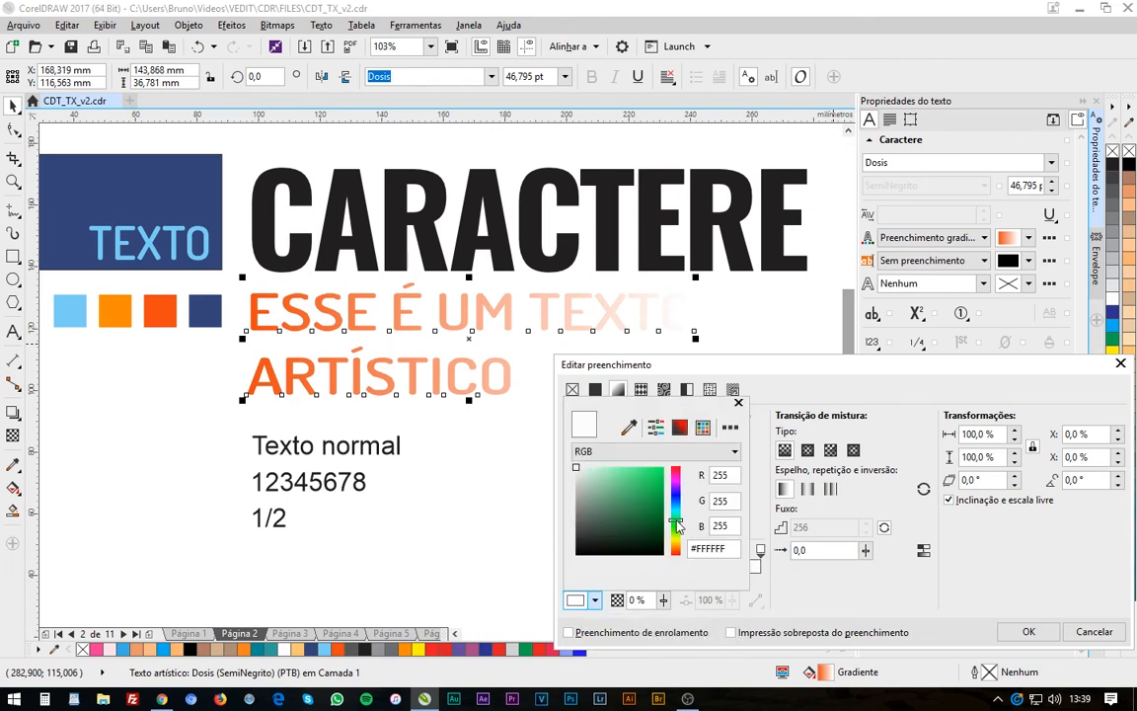
left_click_drag(637, 476, 651, 491)
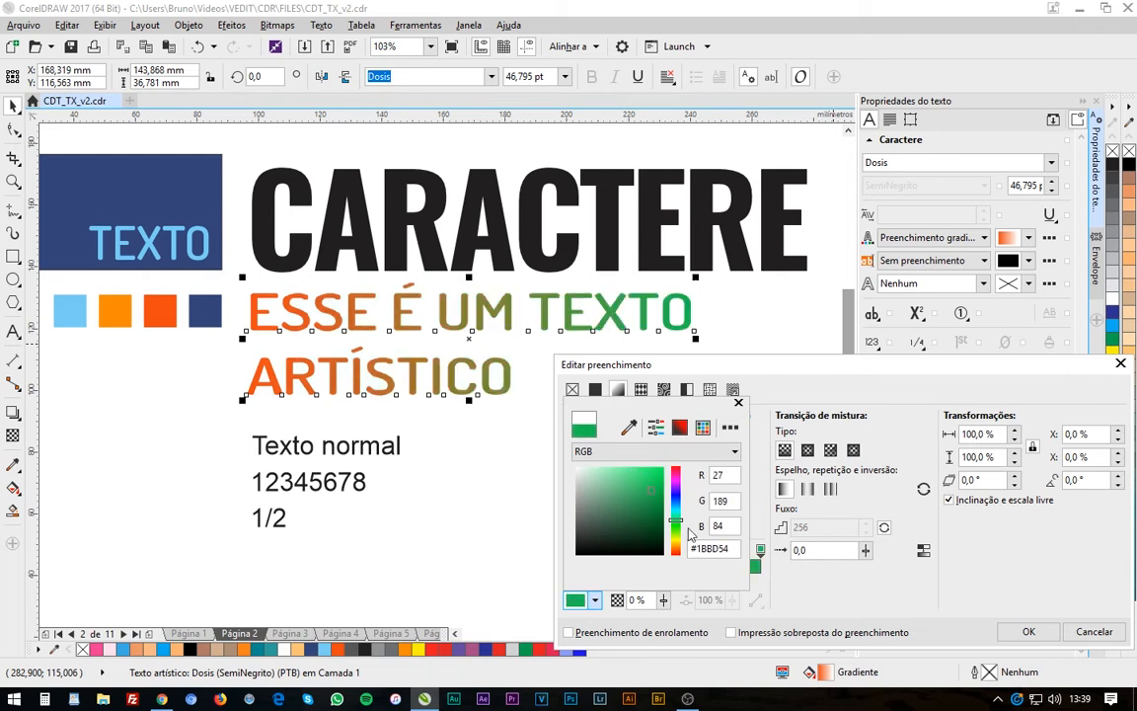
left_click(825, 586)
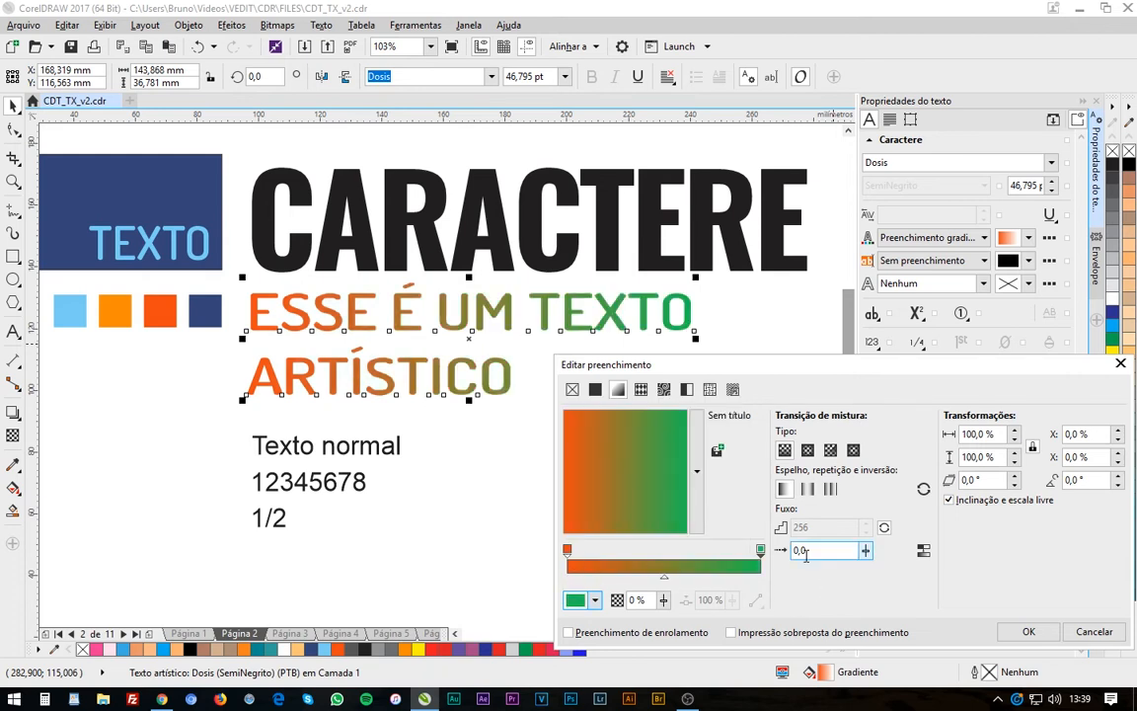
Try the linear gradient's midpoint at 37% and back at 50%, and discard the changes made in the fill editor
mouse_move(664, 579)
left_mouse_down()
mouse_move(679, 578)
mouse_move(641, 579)
left_mouse_up()
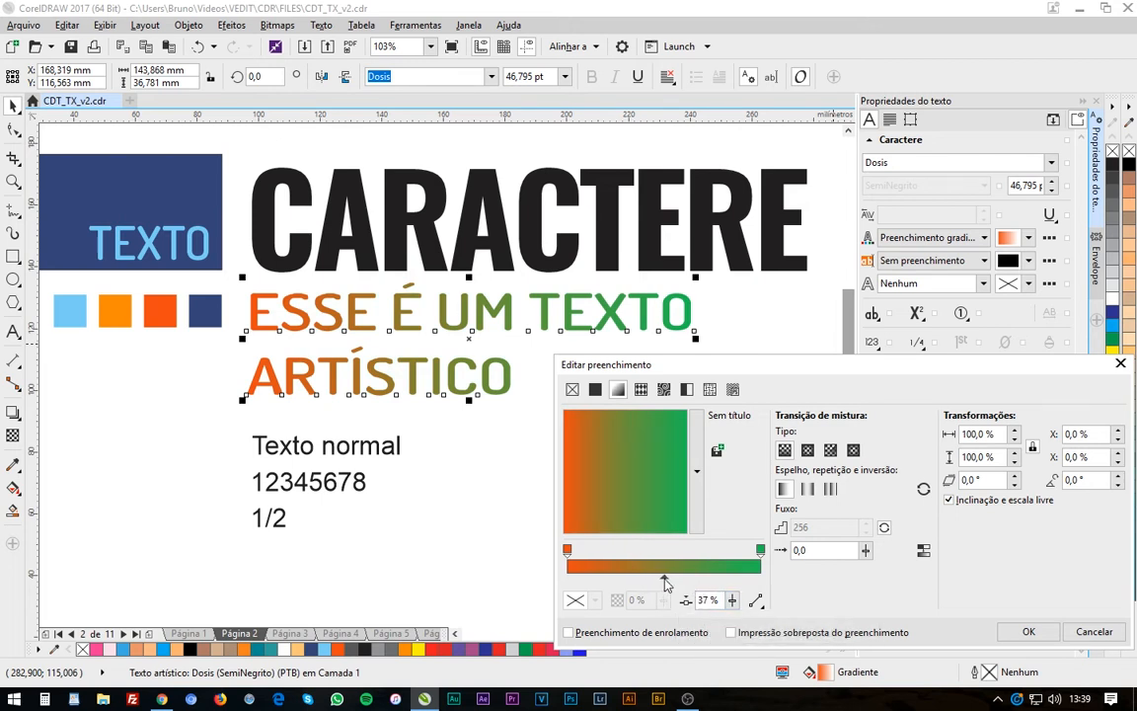
left_click_drag(664, 578, 665, 580)
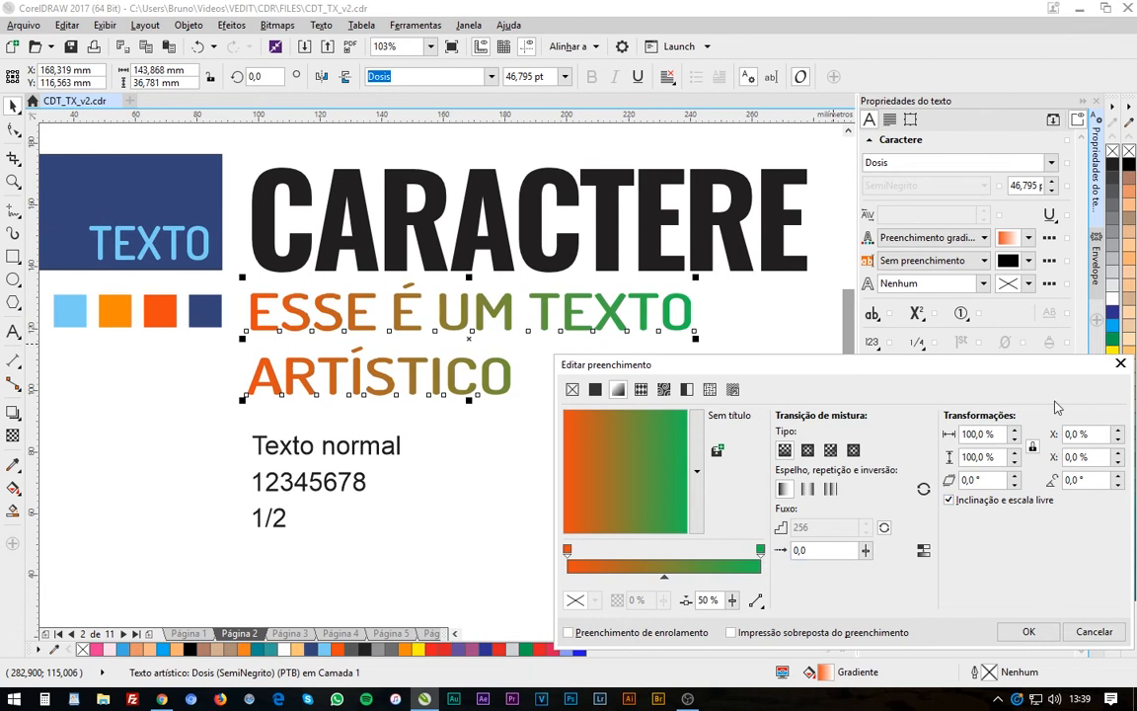
left_click_drag(1021, 371, 953, 371)
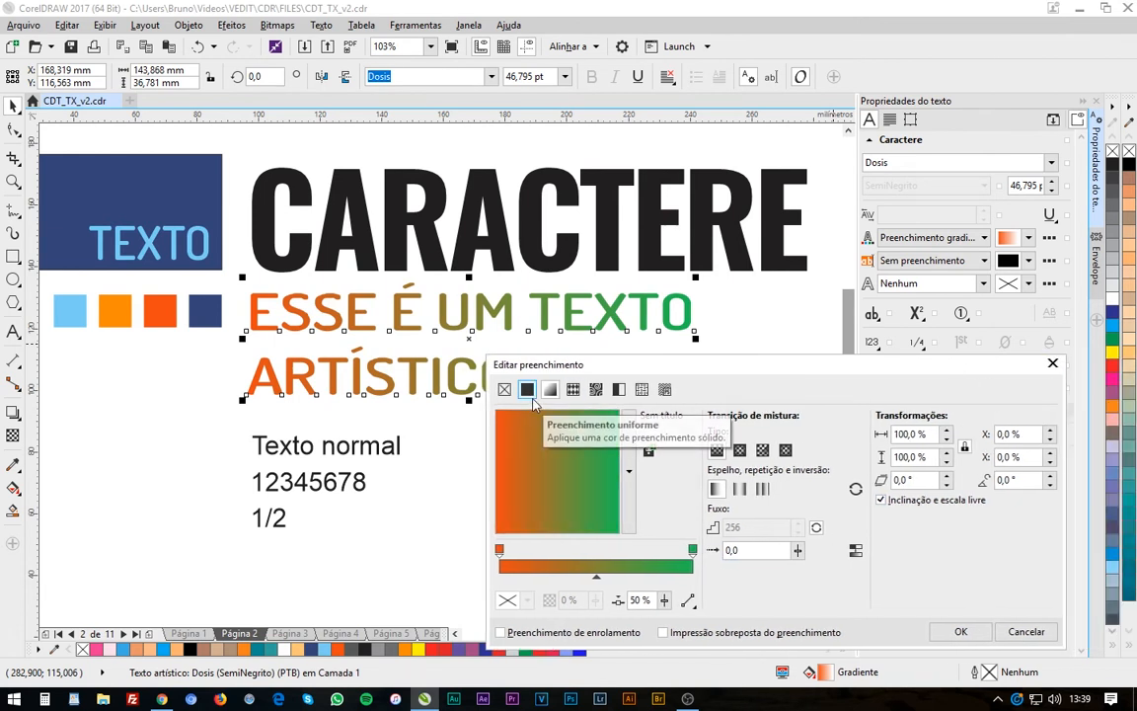
left_click_drag(719, 373, 735, 382)
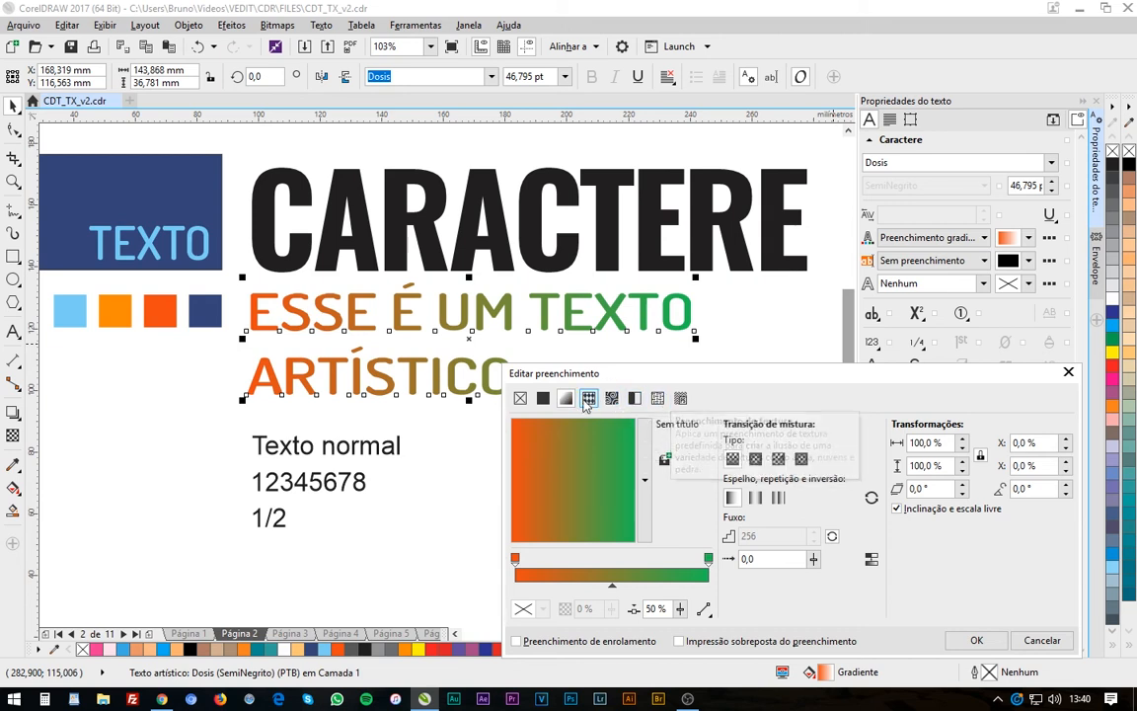
left_click_drag(703, 381, 392, 358)
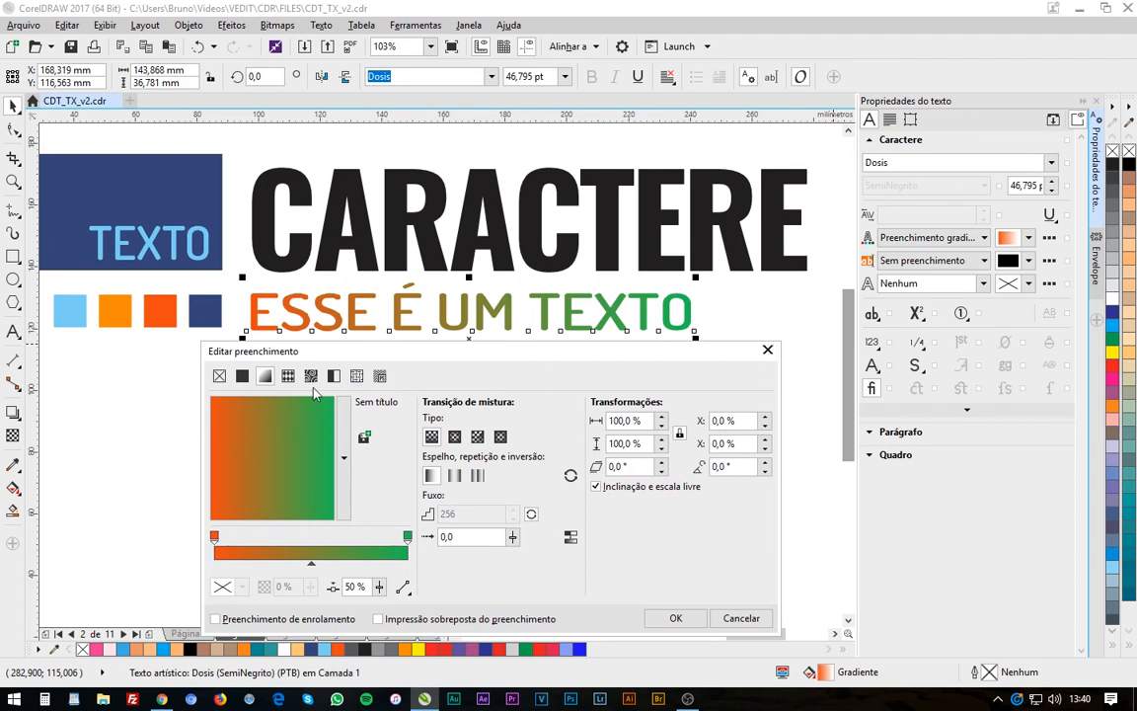
left_click(767, 348)
Change the fill of the artistic text's characters to a vector pattern and look through the preset patterns without choosing one
left_click(933, 238)
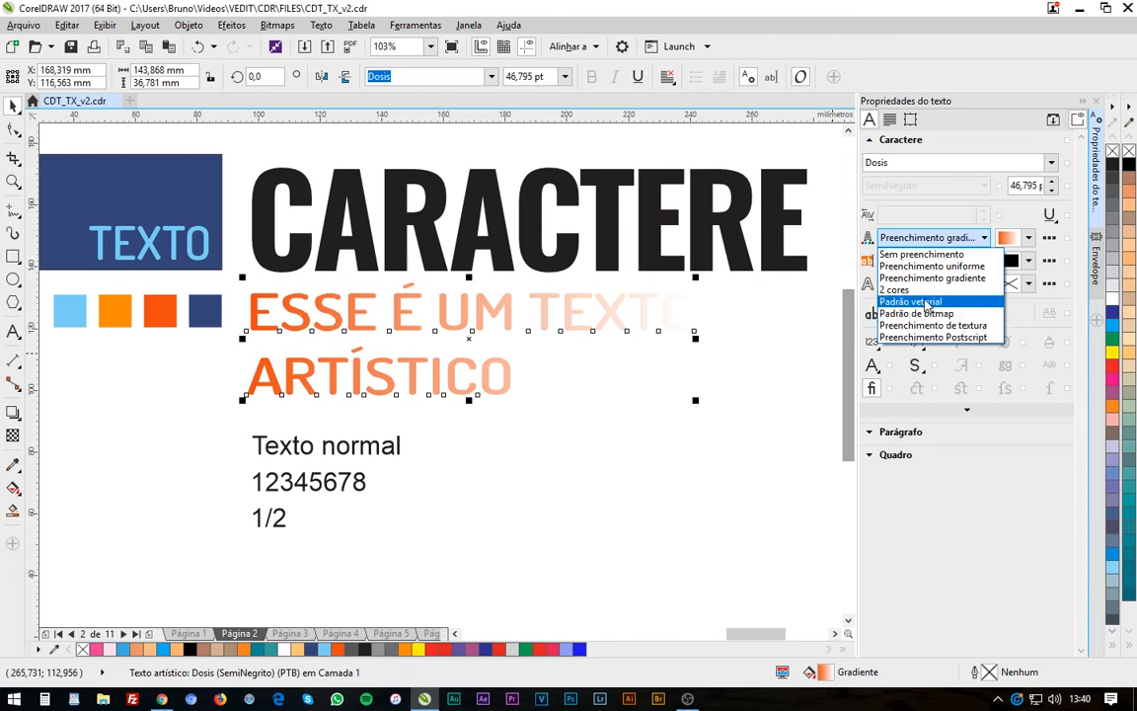
left_click(910, 301)
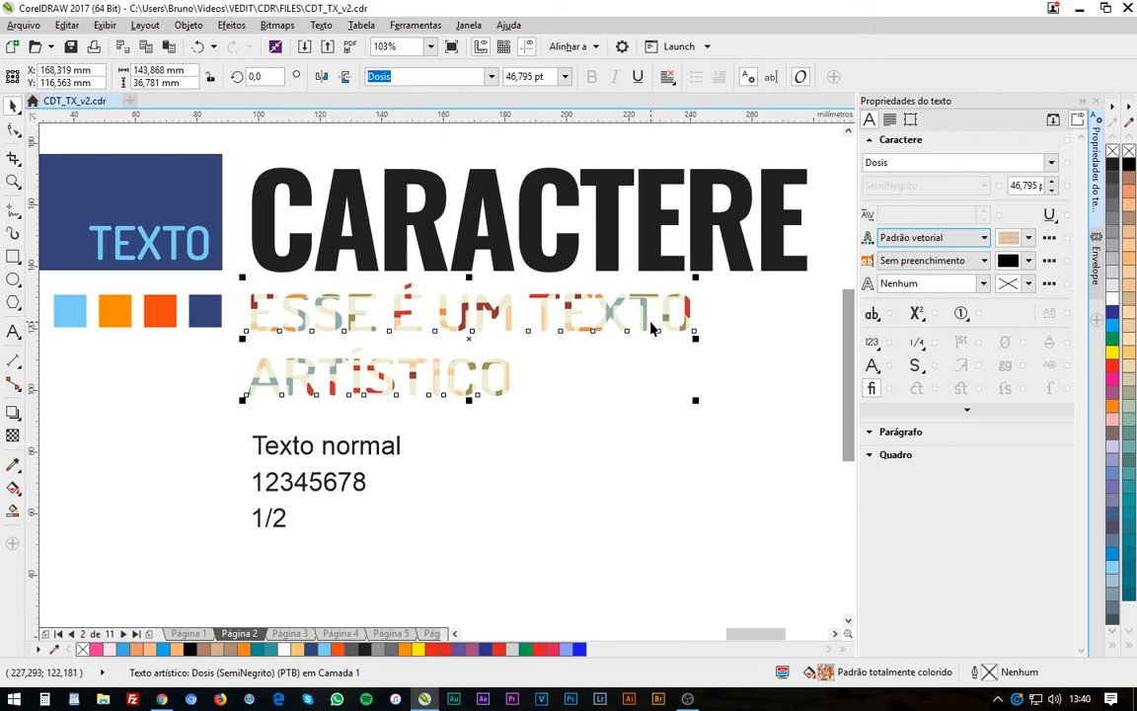
left_click(1028, 239)
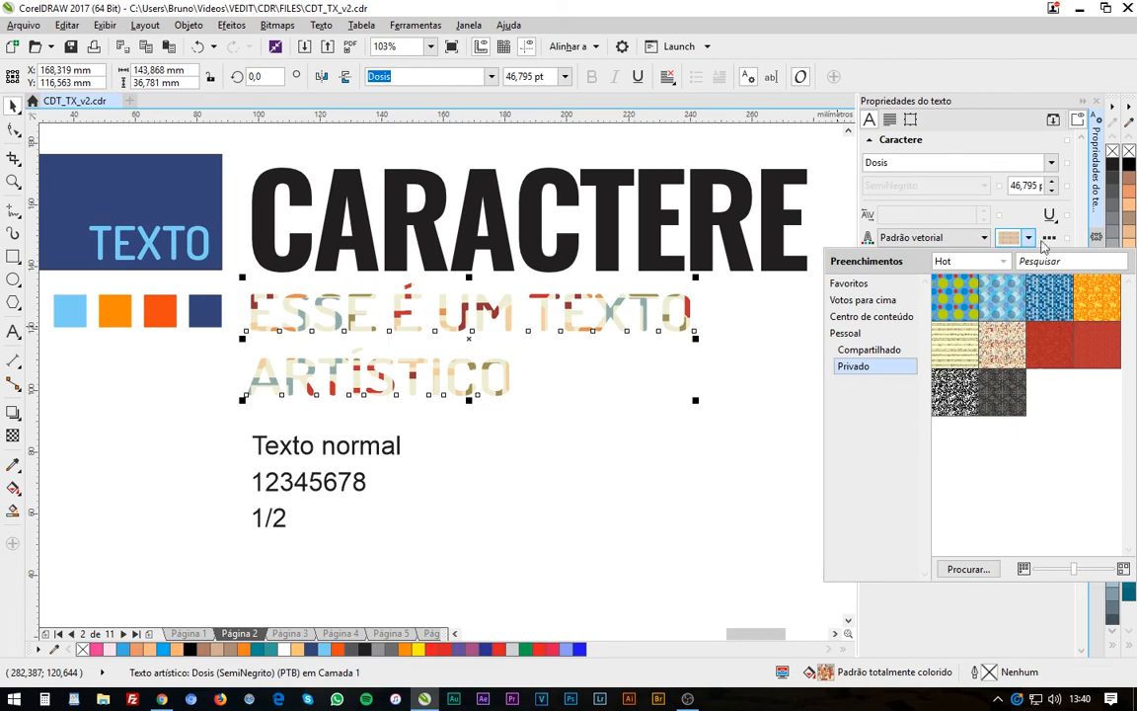
left_click(1022, 233)
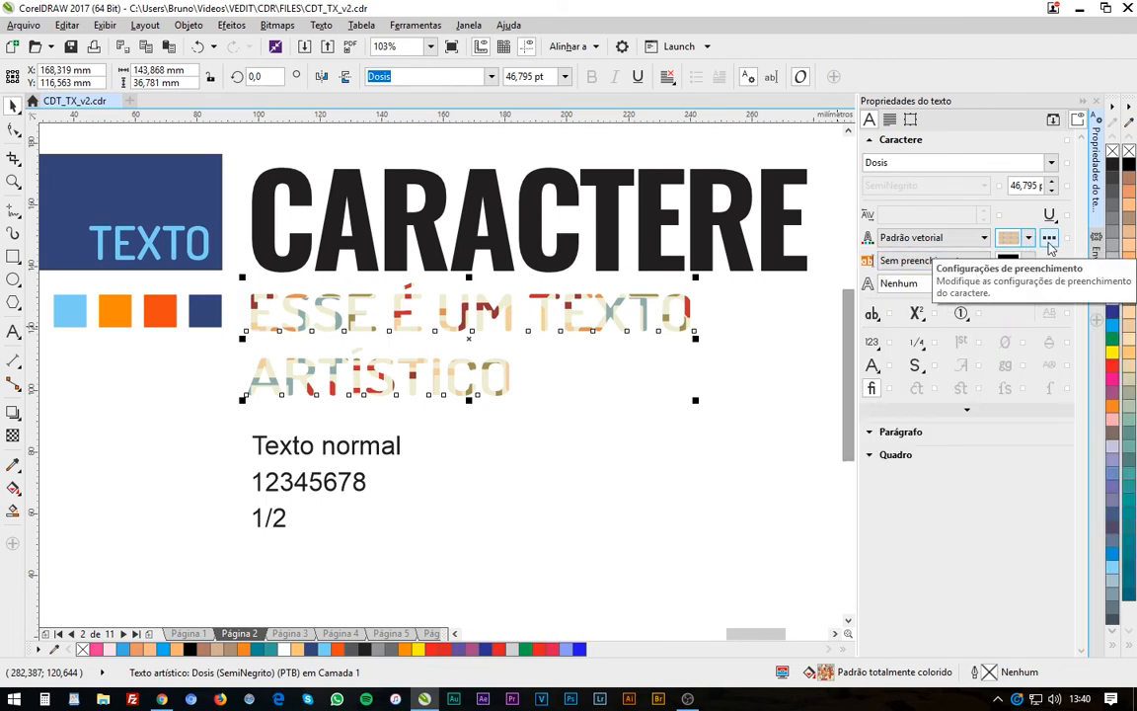
Open the detailed editor for the text's vector pattern fill, review its fill types and close it without changes
left_click(1050, 237)
left_click_drag(586, 209, 528, 303)
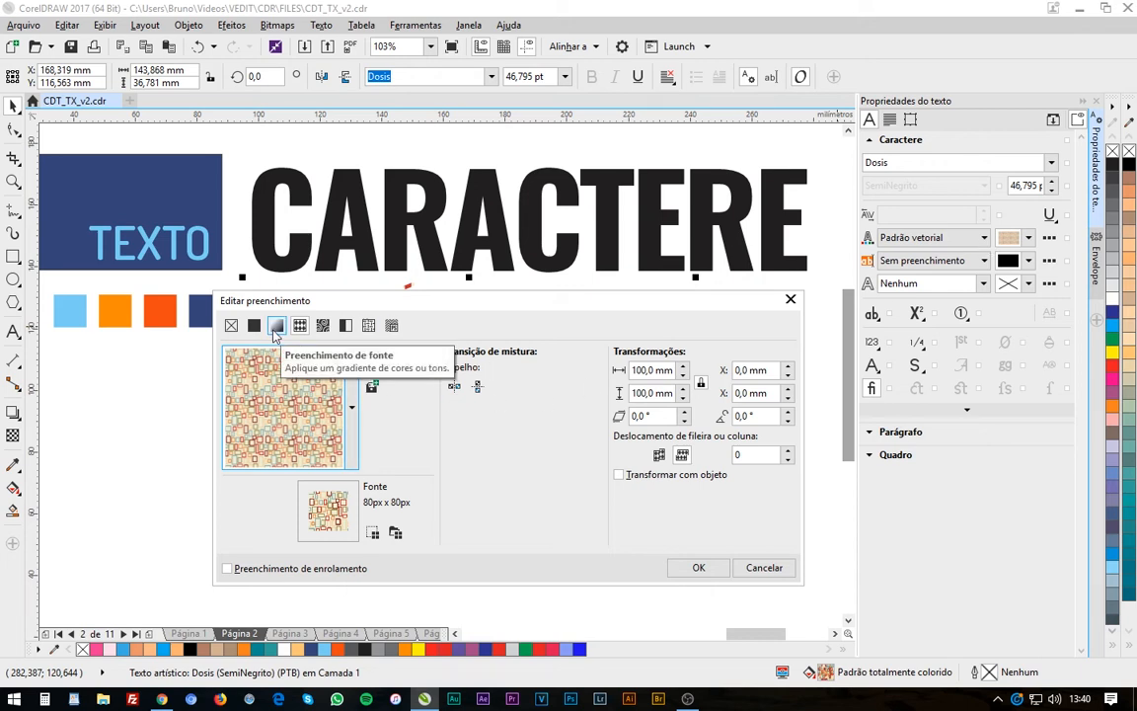
left_click(794, 303)
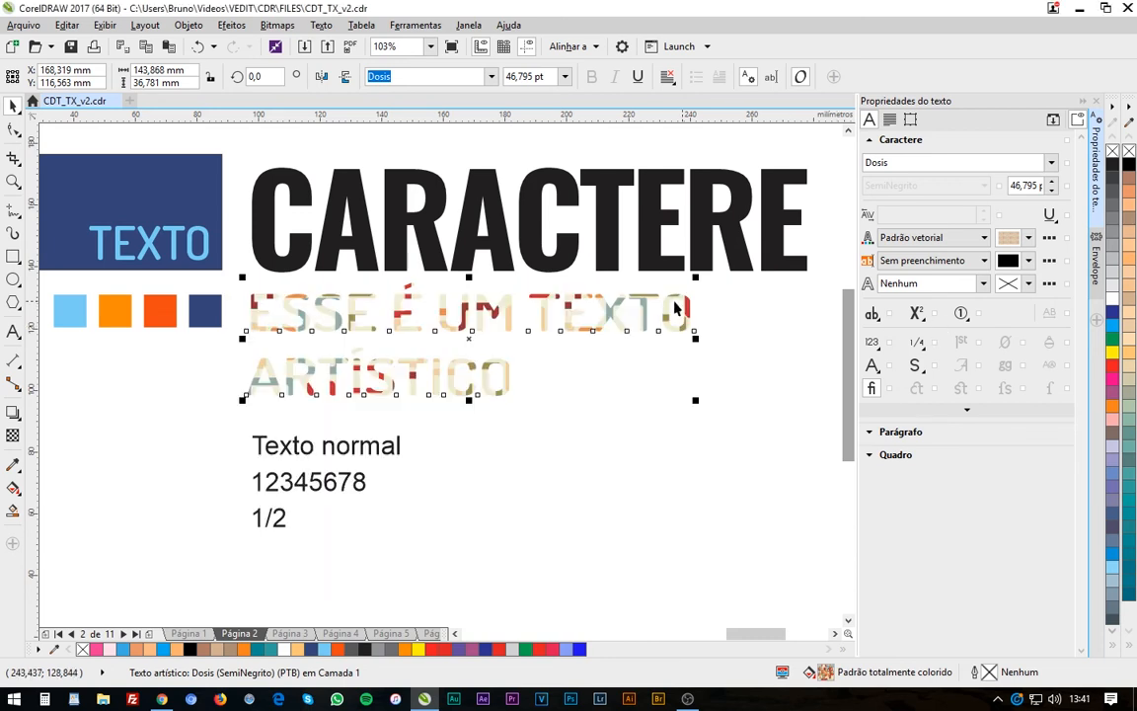
Replace the text's vector pattern with the blue Desvio Bokeh preset in the detailed fill editor
left_click(1051, 239)
left_click_drag(424, 206, 489, 377)
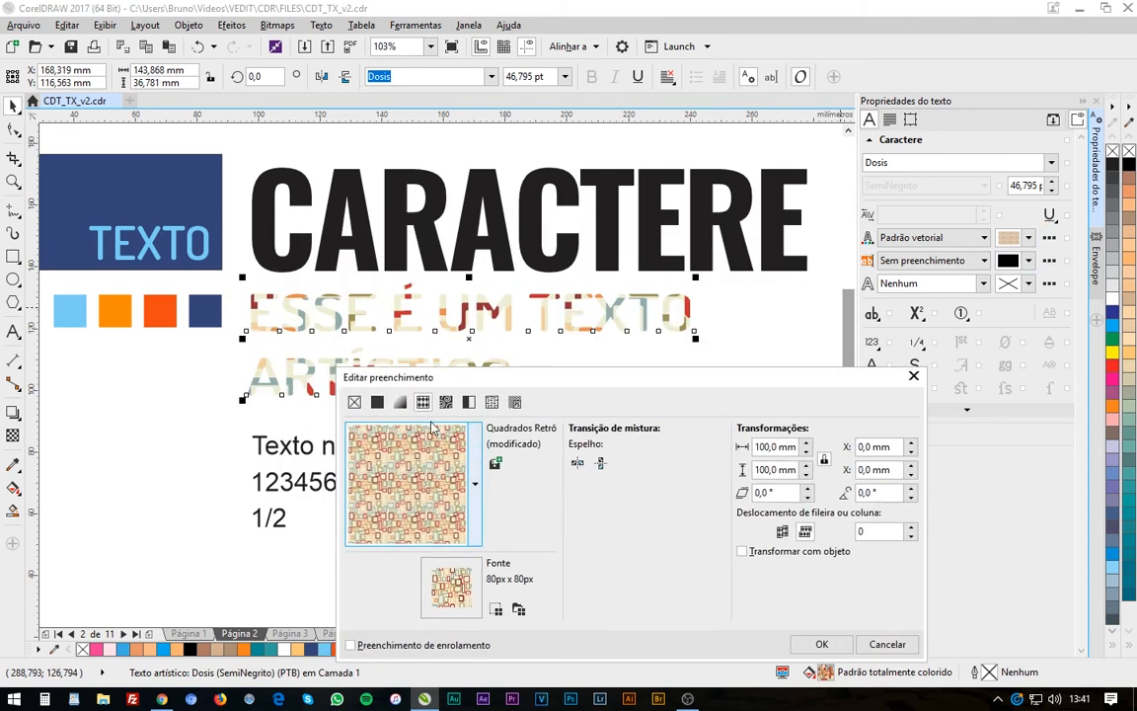
left_click(435, 453)
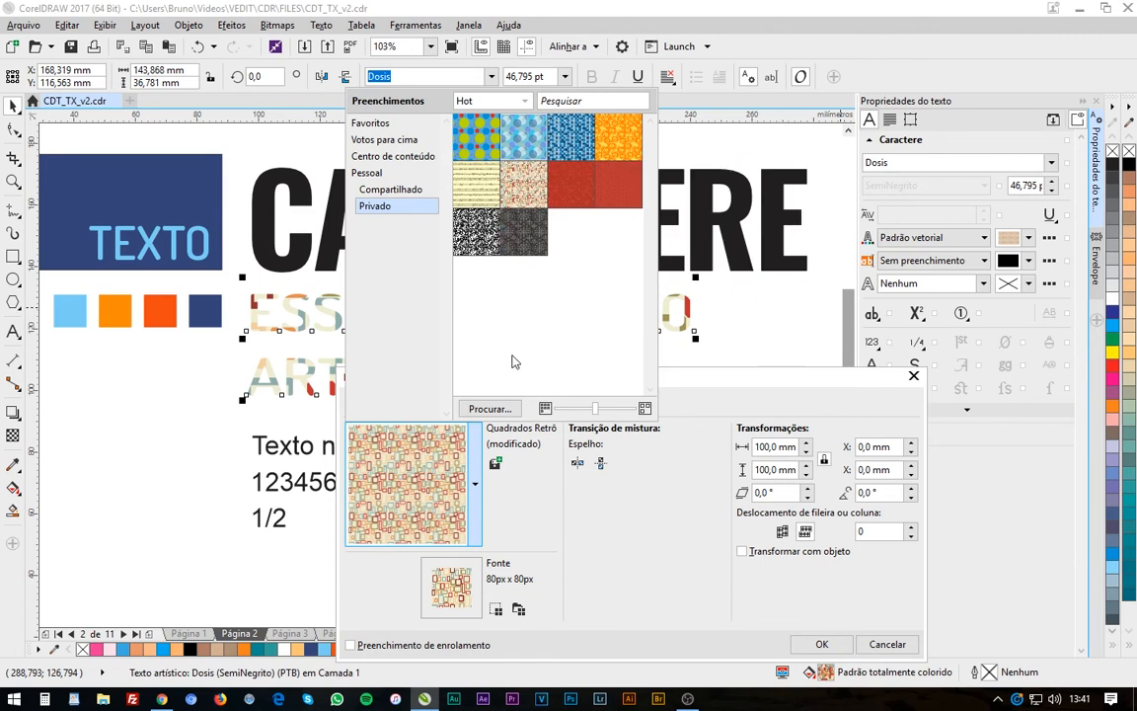
left_click(526, 126)
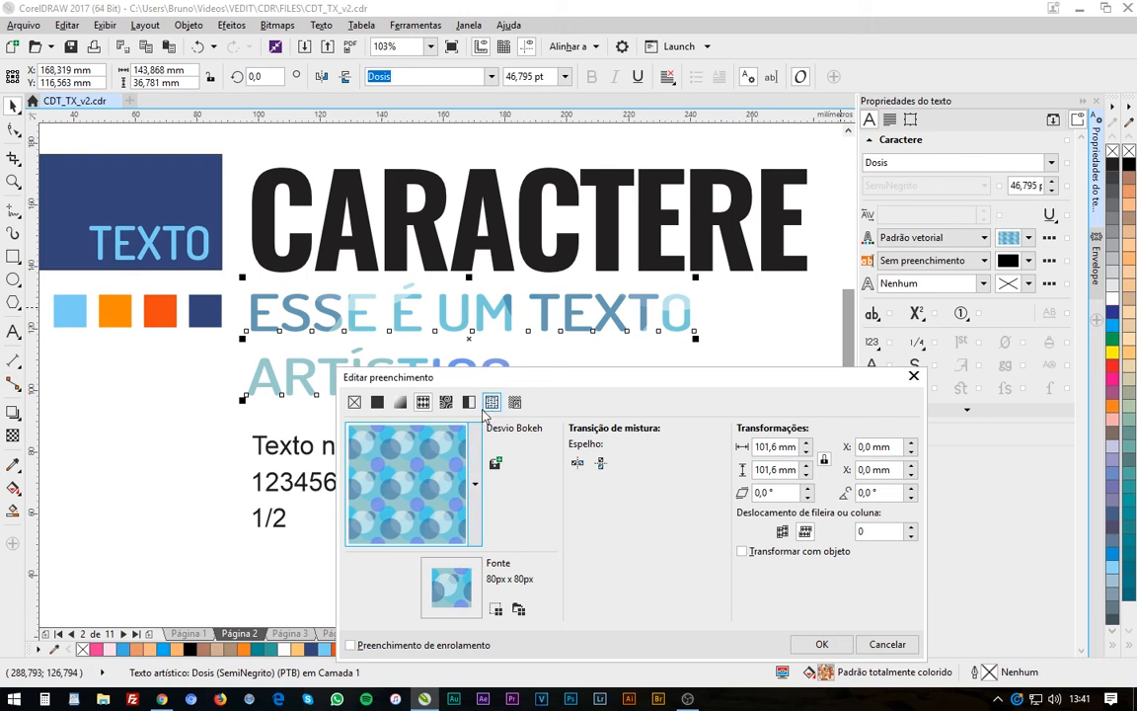
Try the gradient fill type on the text, return to the Desvio Bokeh vector pattern and apply it
left_click(400, 402)
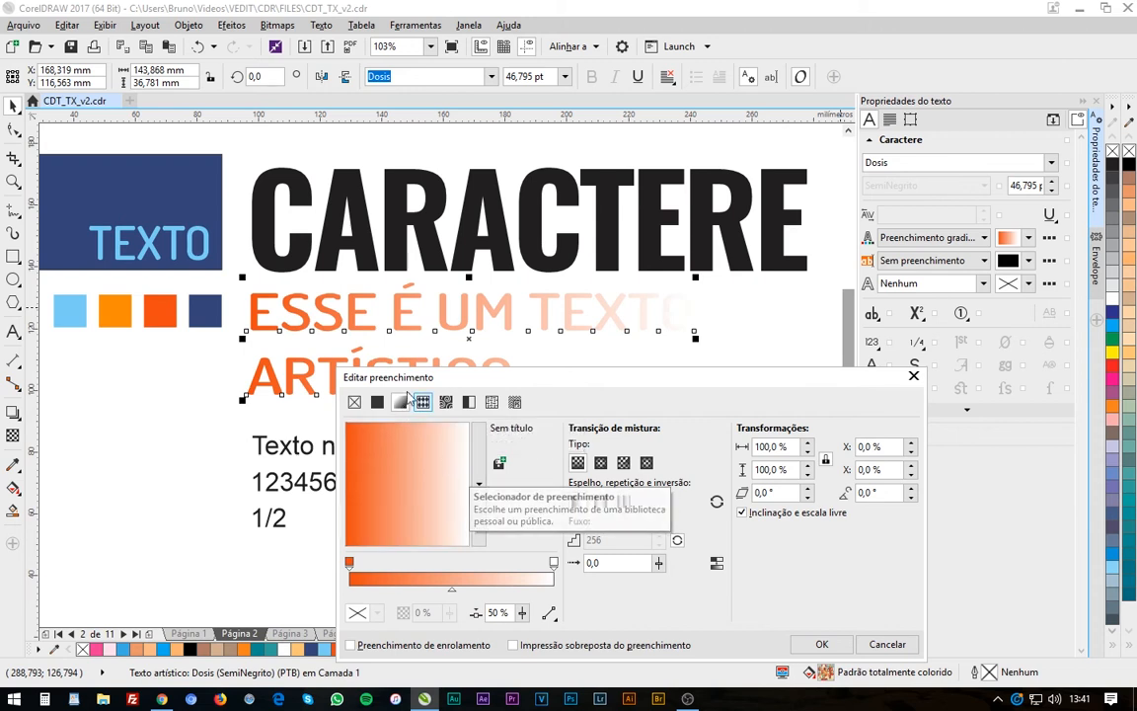
left_click(427, 404)
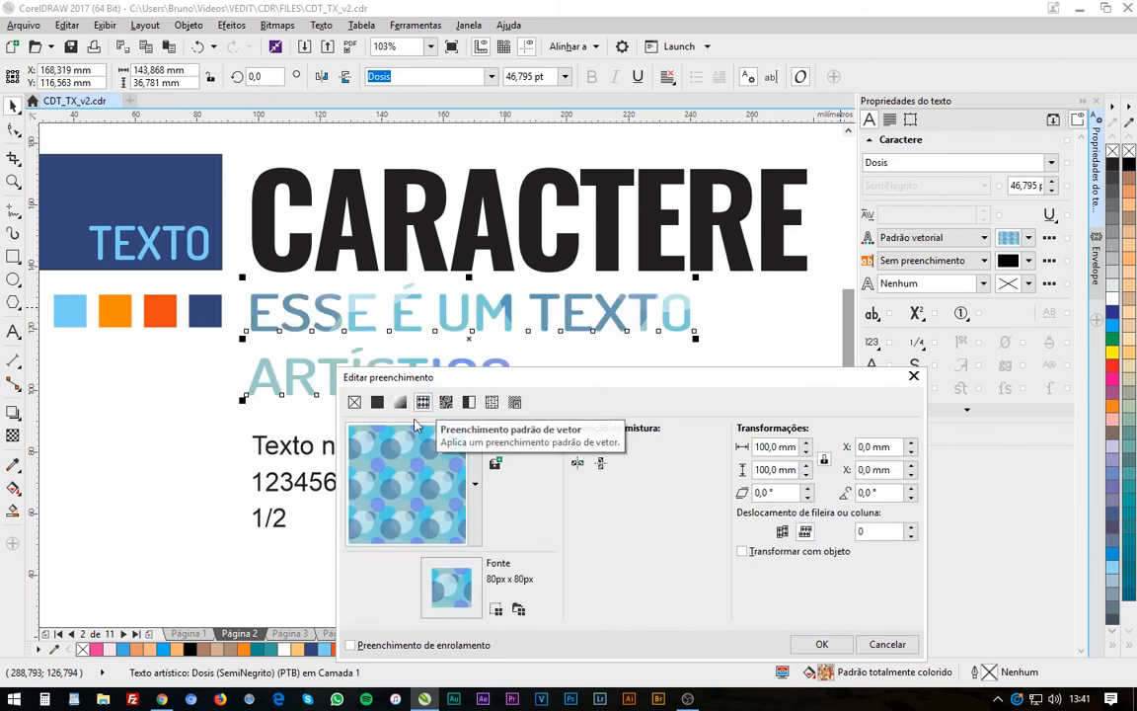
left_click_drag(741, 385, 671, 351)
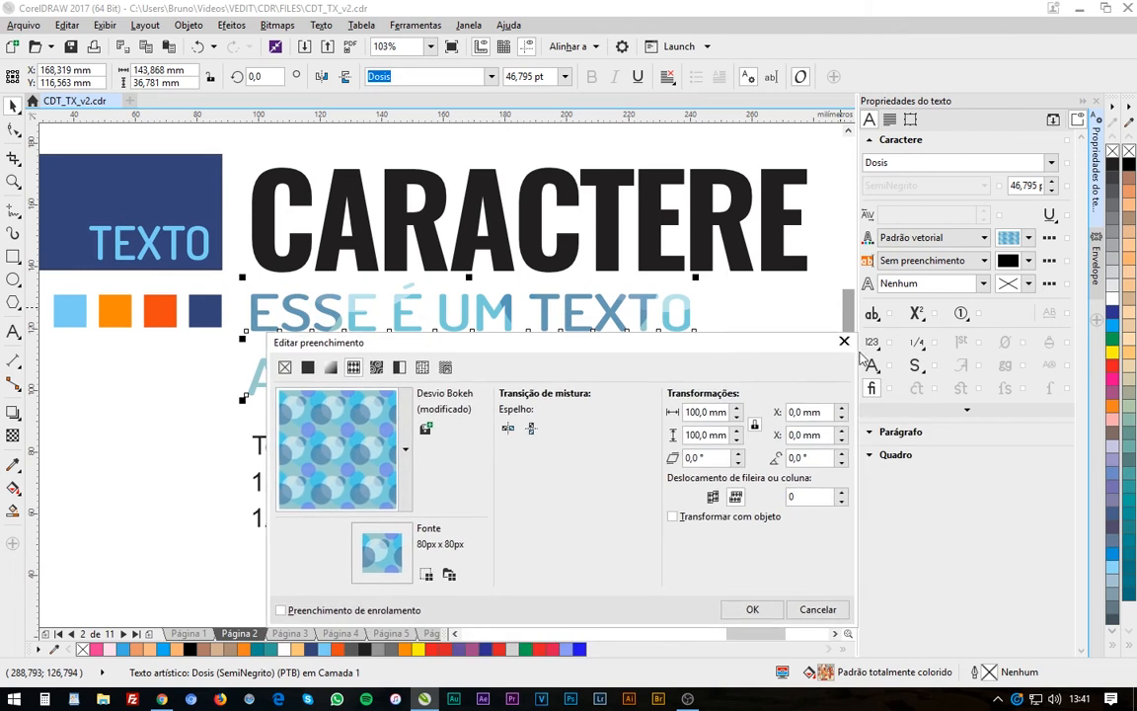
left_click(754, 609)
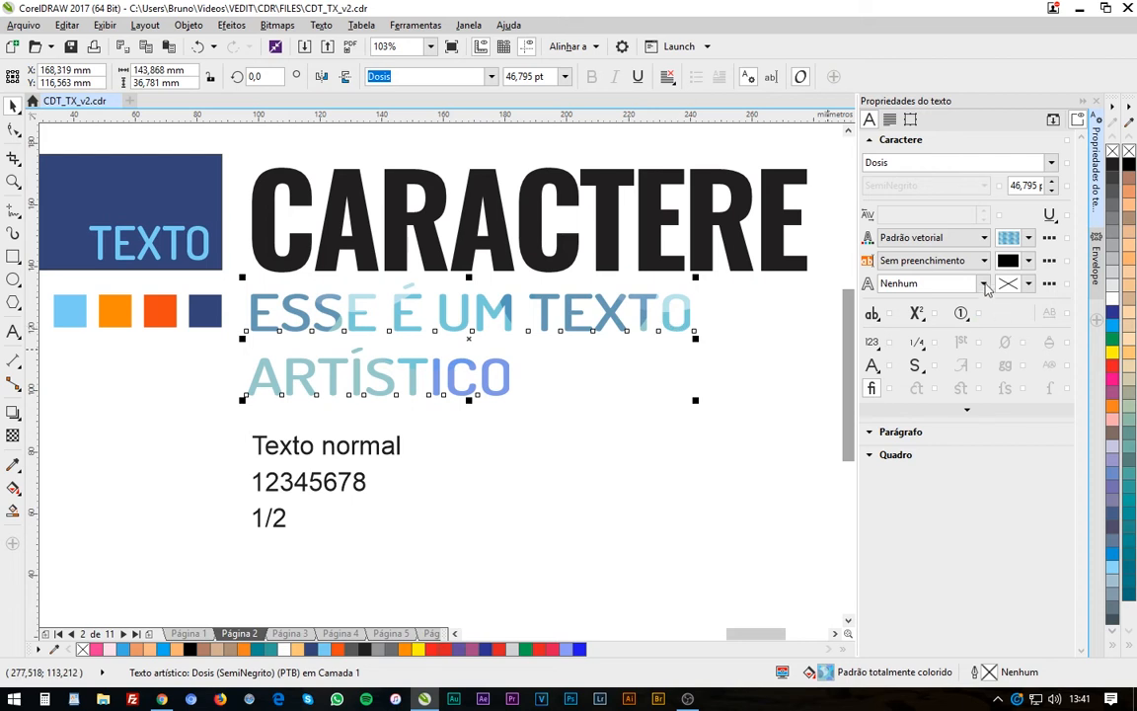
Give the artistic text's characters a uniform background fill in yellow #FFFF45
left_click(986, 262)
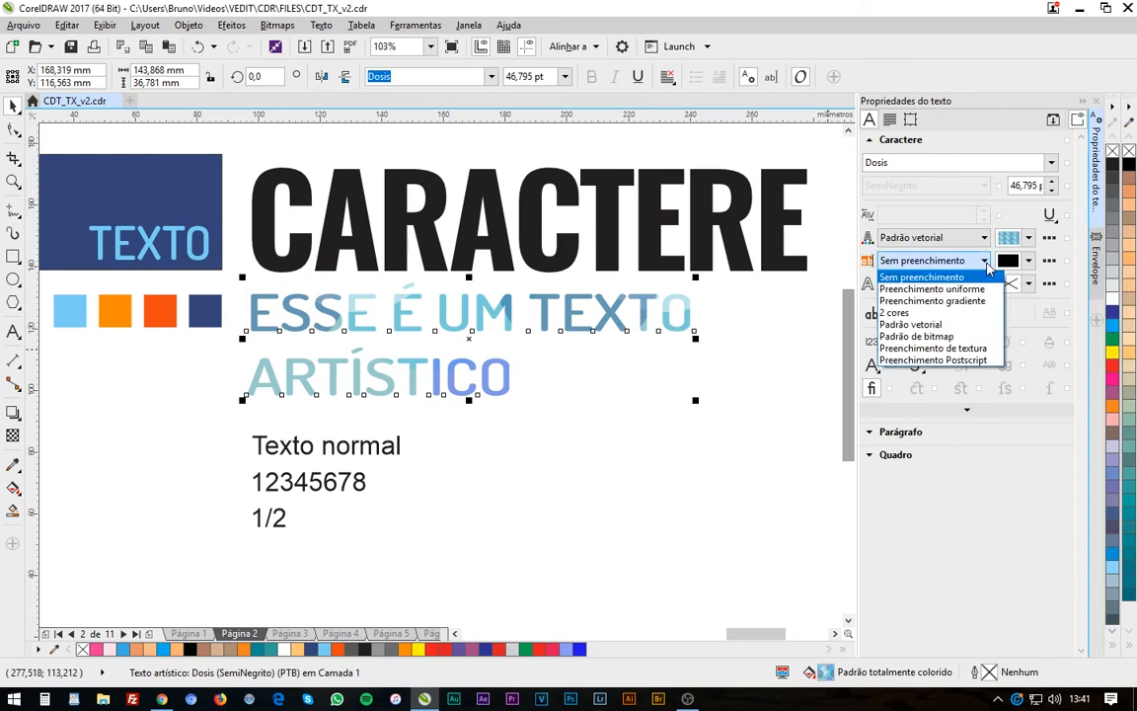
left_click(980, 287)
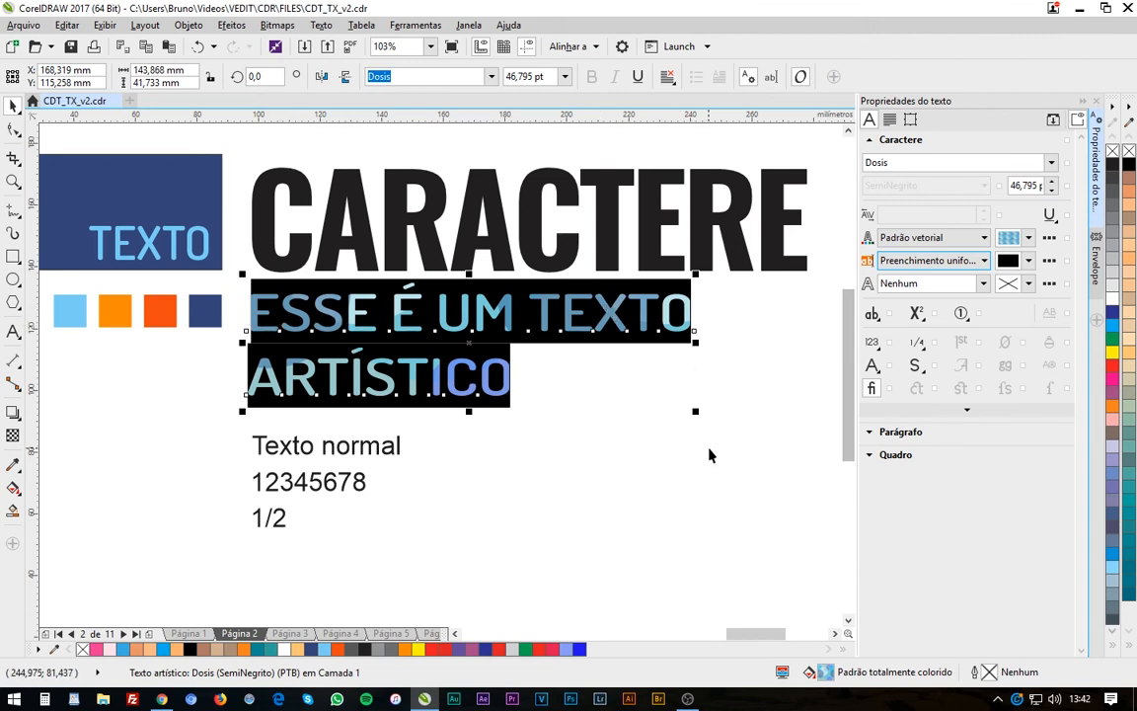
left_click(1031, 262)
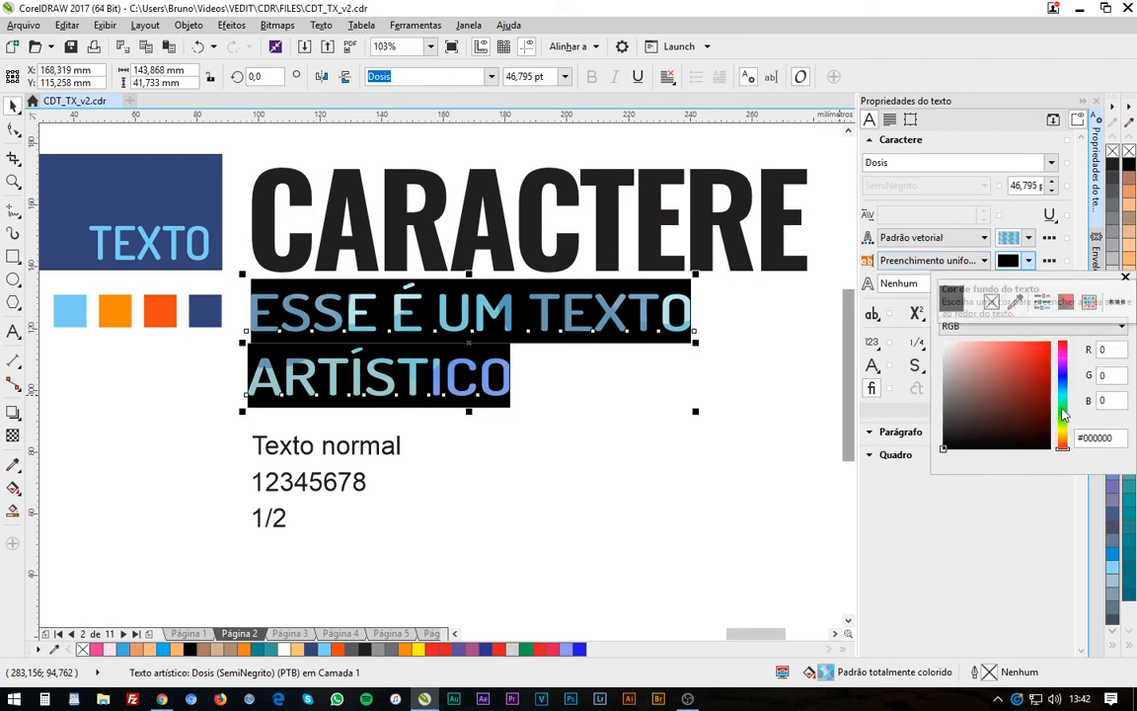
left_click_drag(1027, 357, 1020, 342)
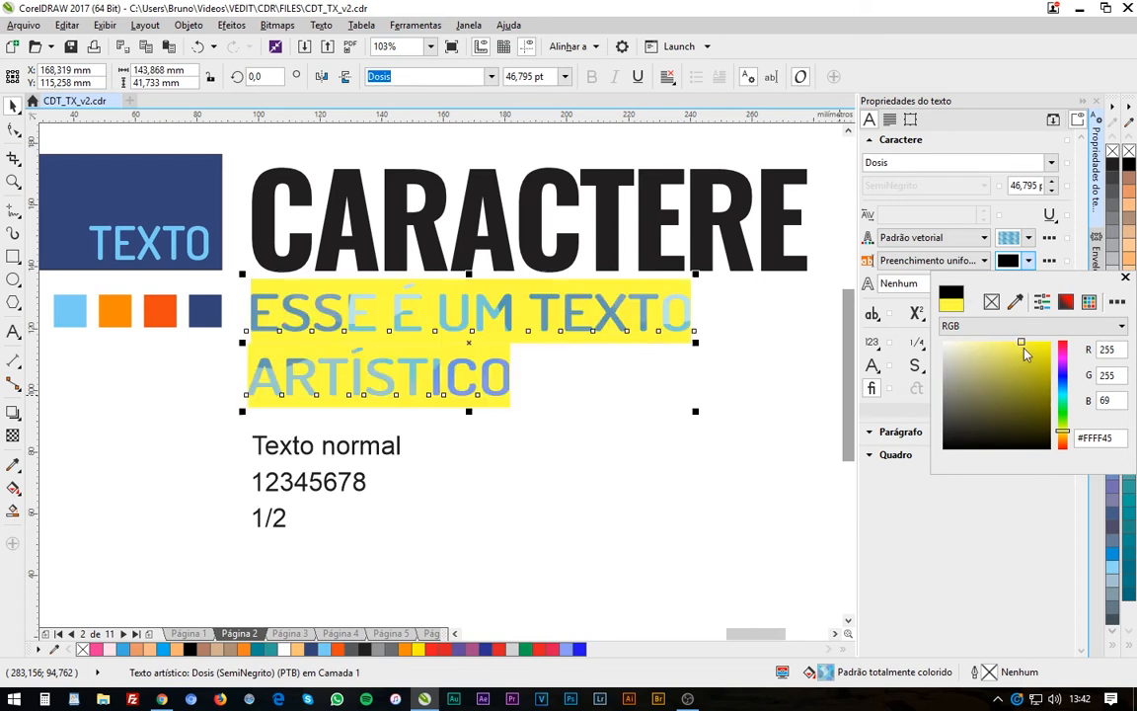
left_click(953, 531)
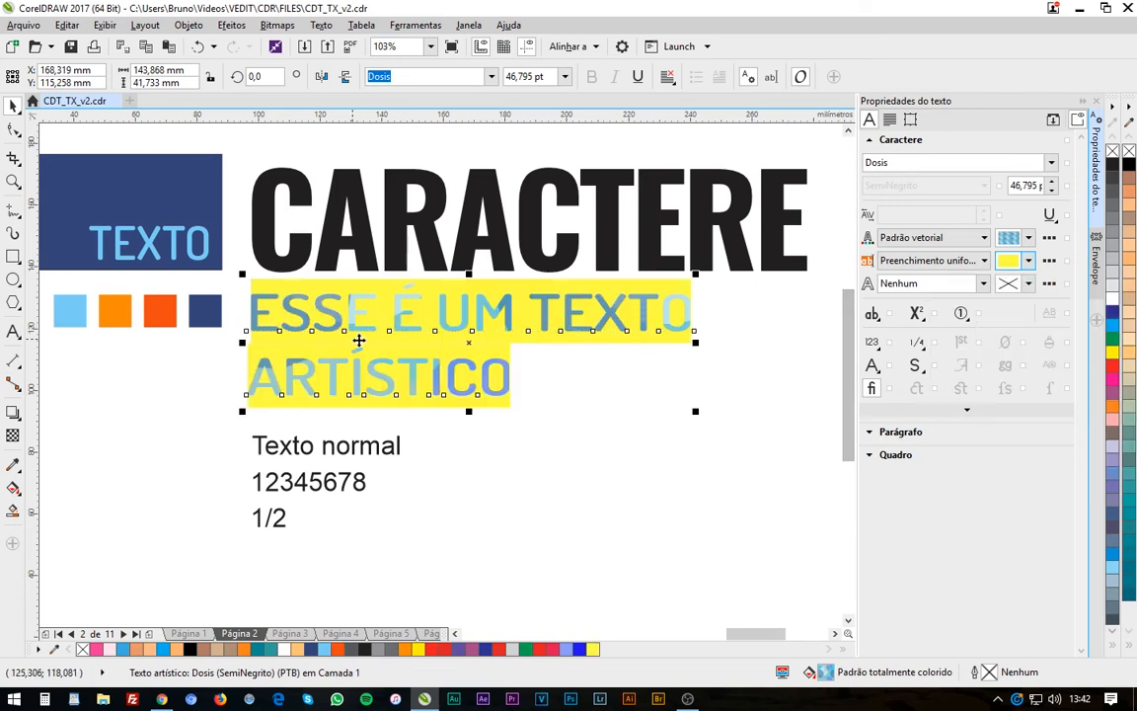
Append "OK!!!" to the end of the artistic text and deselect it
double_click(505, 388)
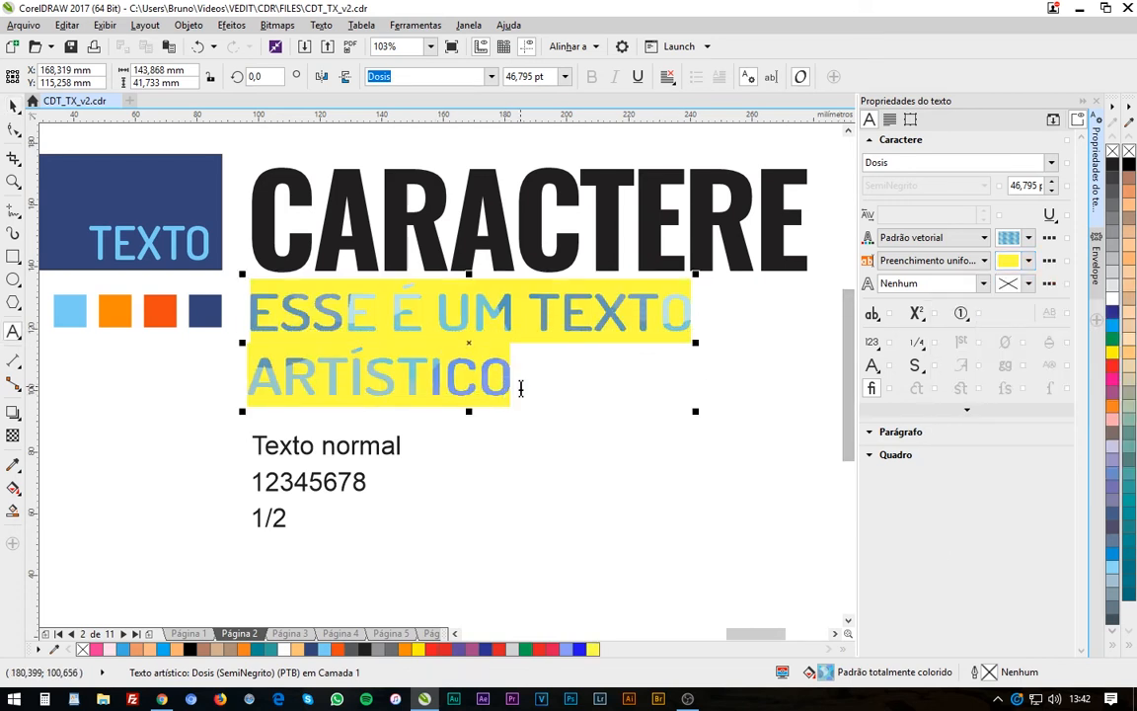
type("o")
key("BackSpace")
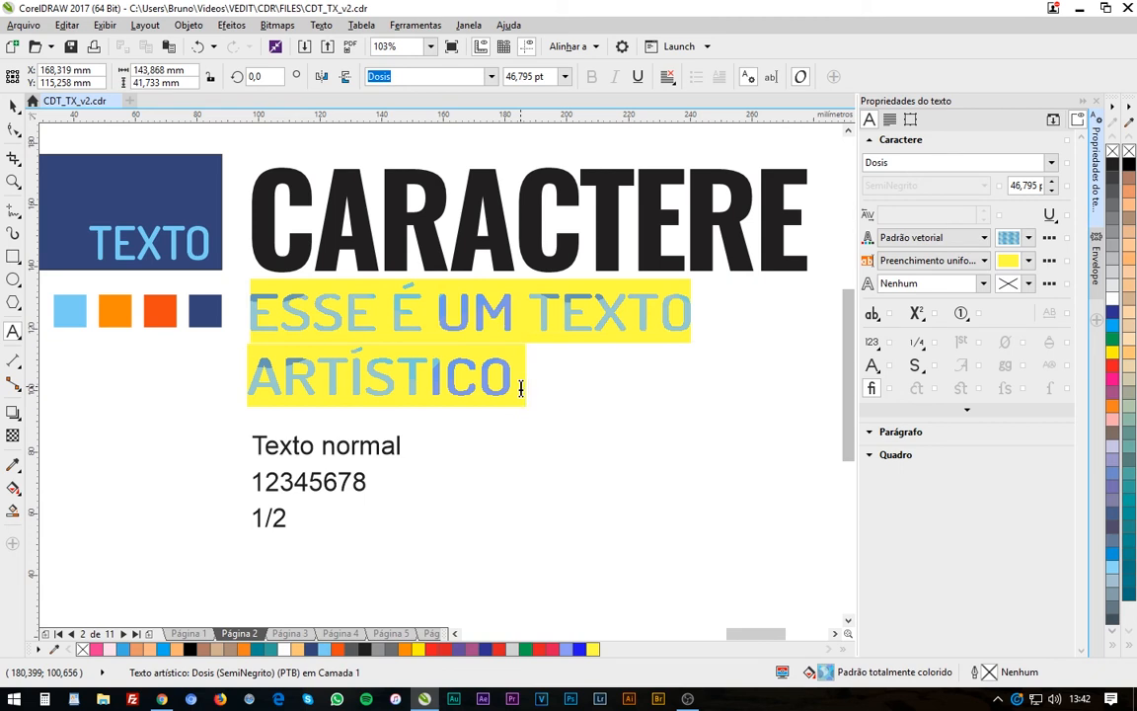
type("OK!!!")
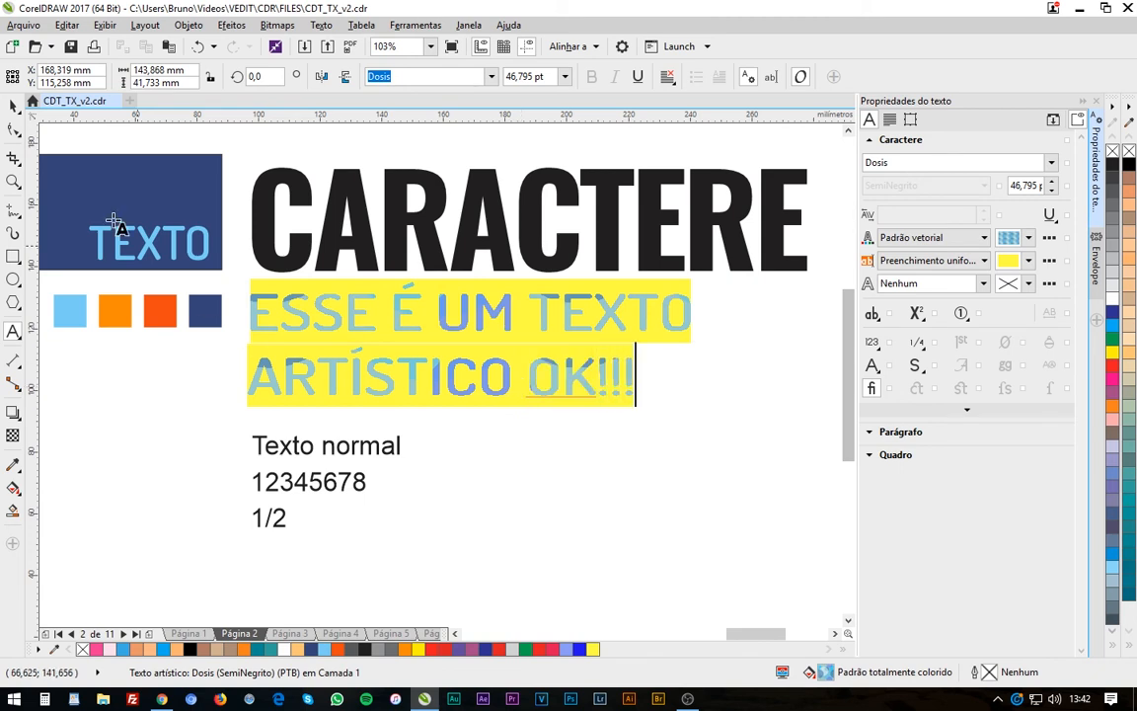
left_click(13, 105)
left_click(677, 436)
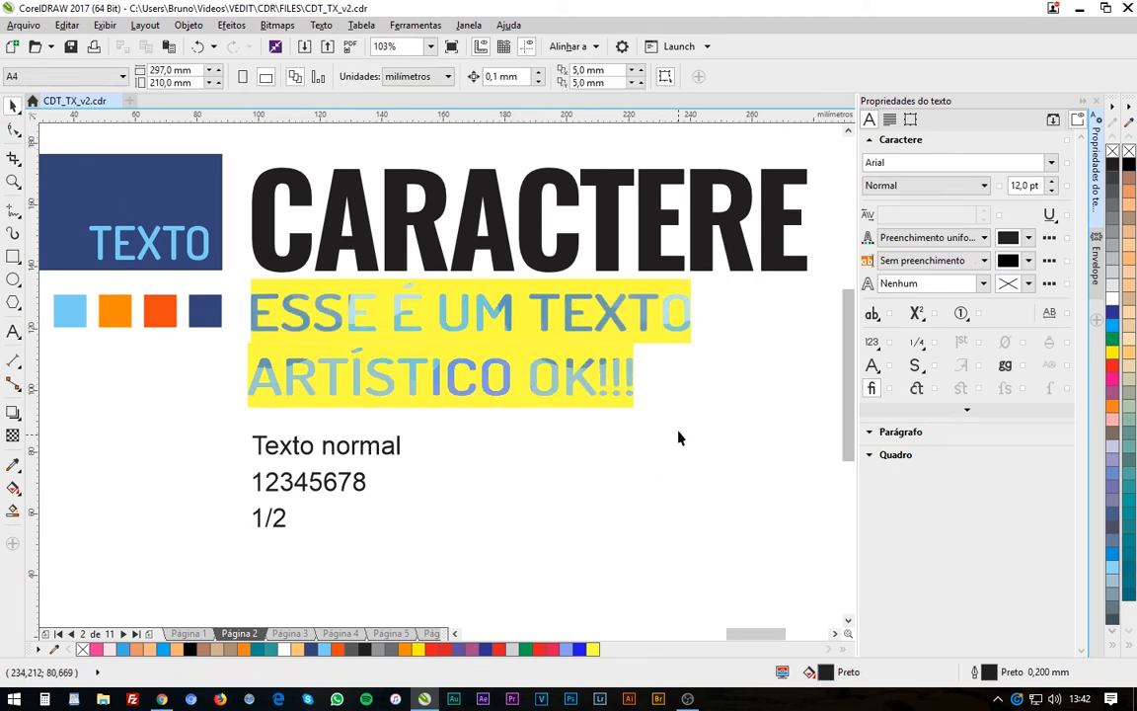
Open the detailed fill editor for the artistic text's yellow background, look over its options and cancel it
left_click(539, 329)
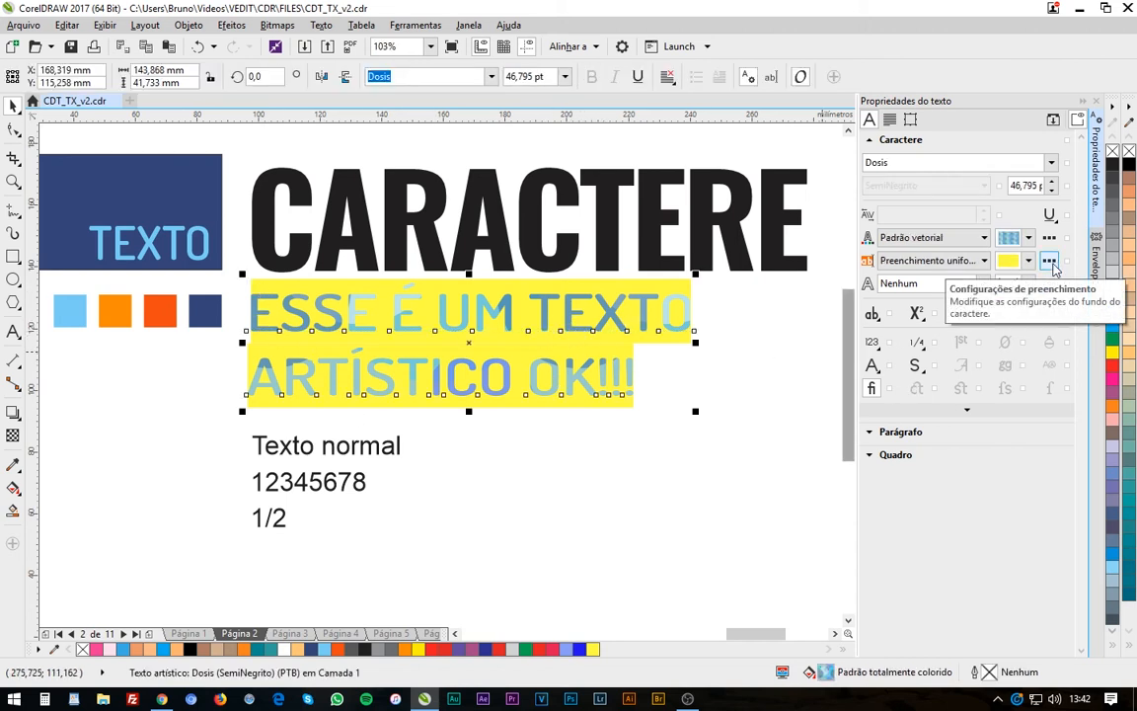
left_click(1050, 262)
left_click_drag(616, 203, 833, 382)
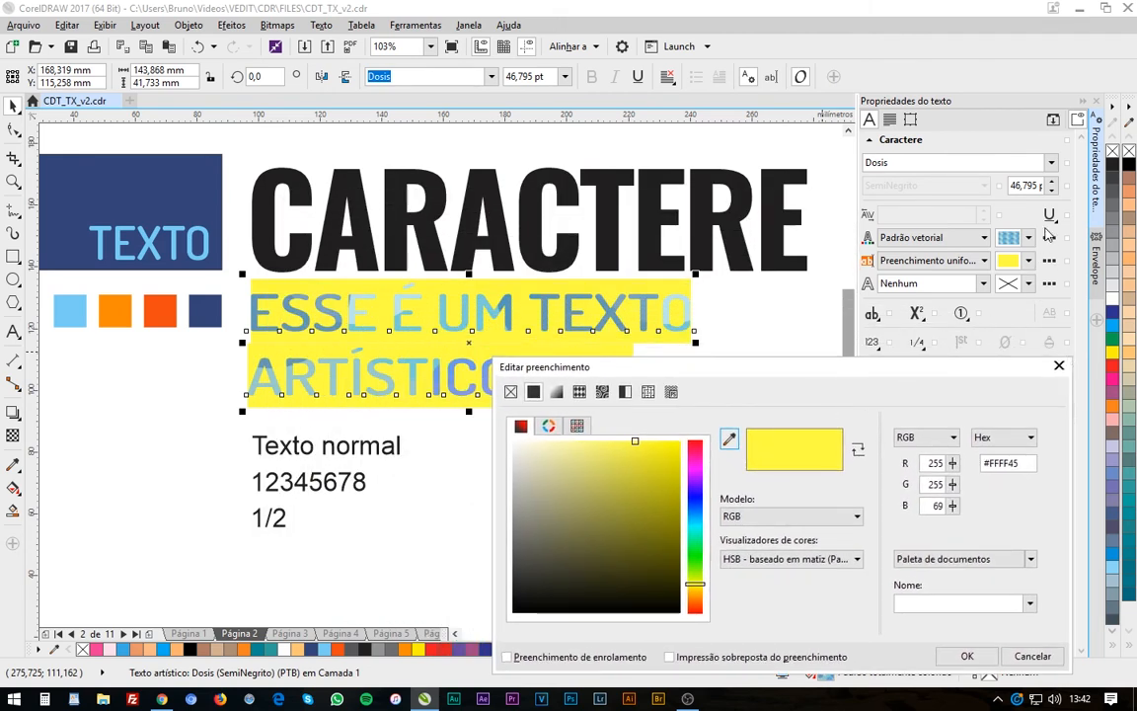
left_click_drag(946, 374, 815, 340)
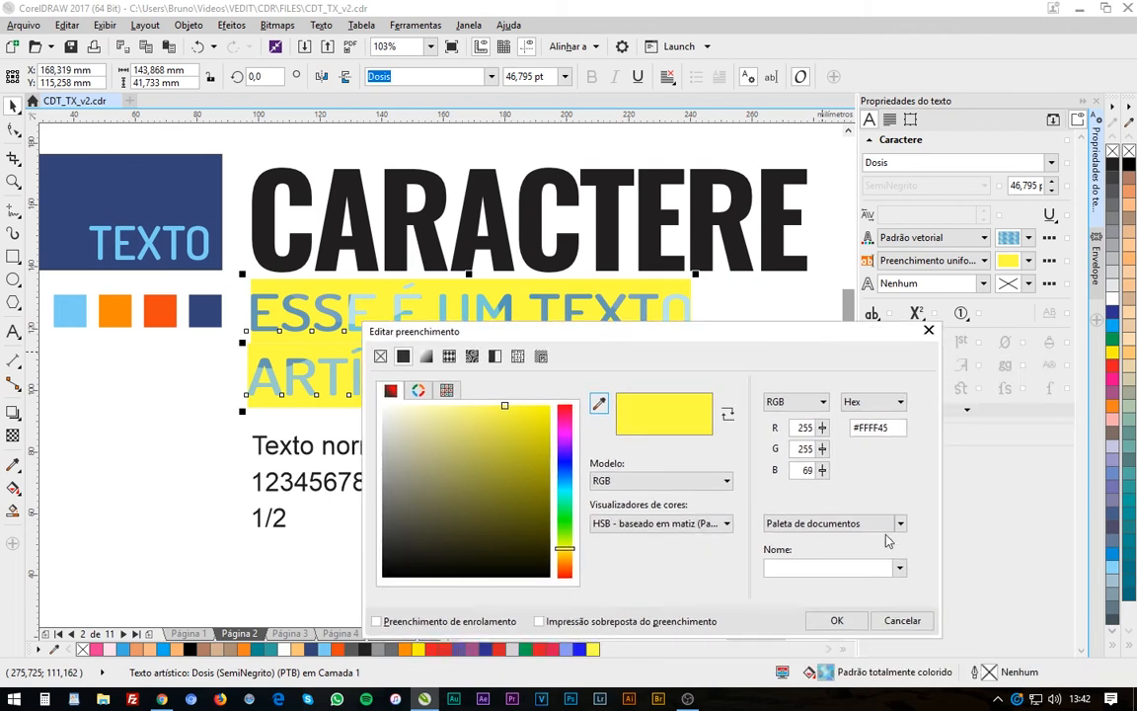
left_click(902, 620)
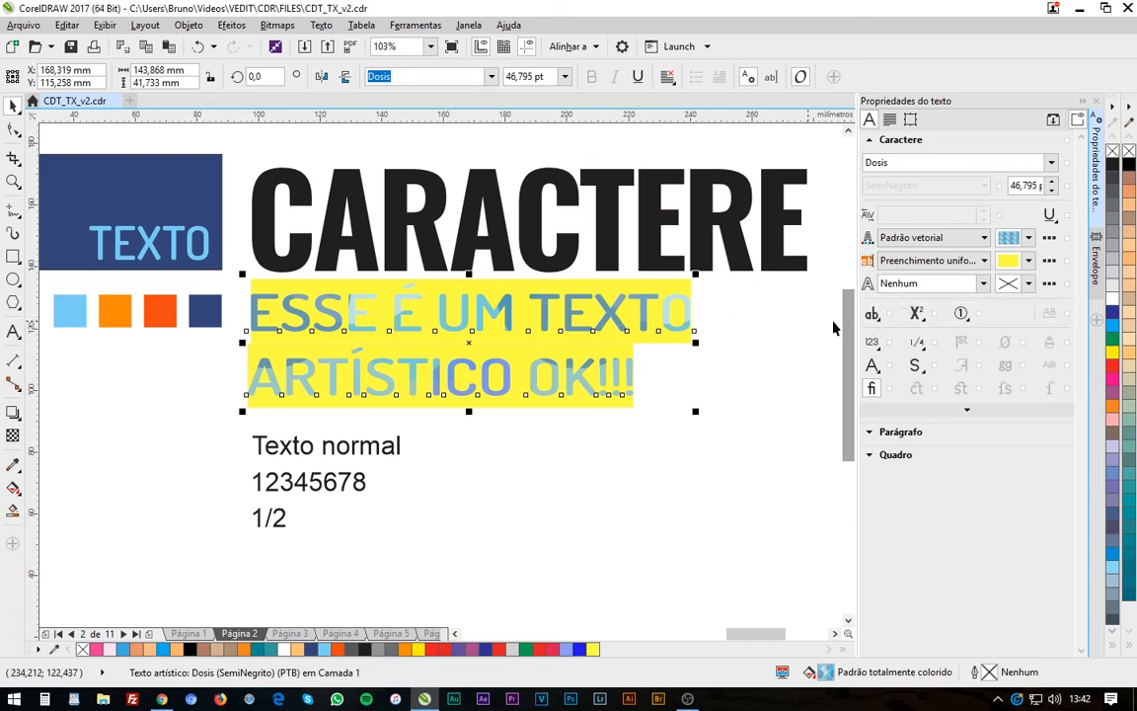
Give the artistic text's characters a 0.5 mm outline
left_click(983, 283)
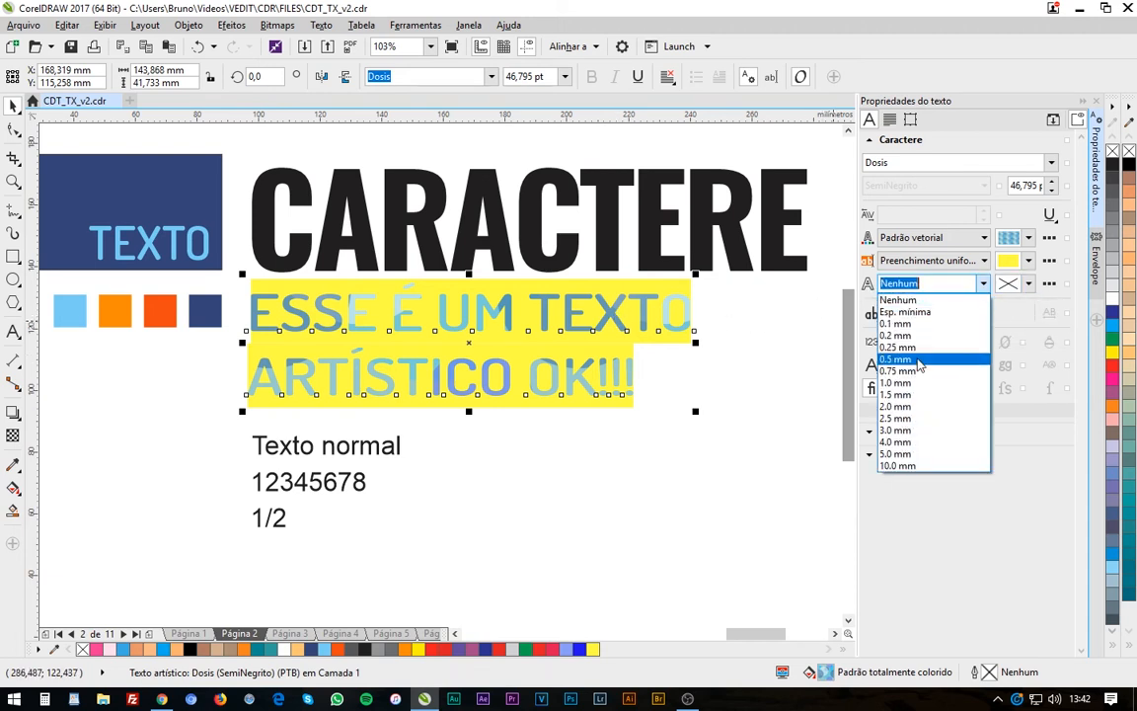
left_click(916, 360)
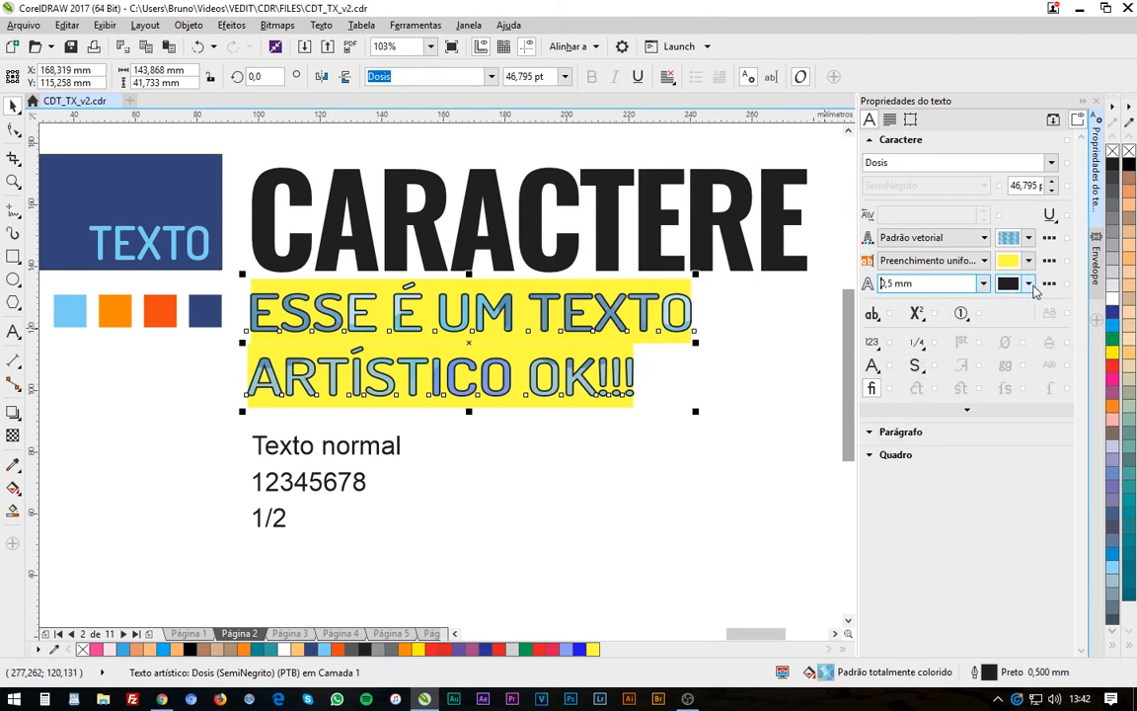
Look over the artistic text's detailed outline pen settings and its vector pattern fill editor, cancelling both
left_click(1049, 285)
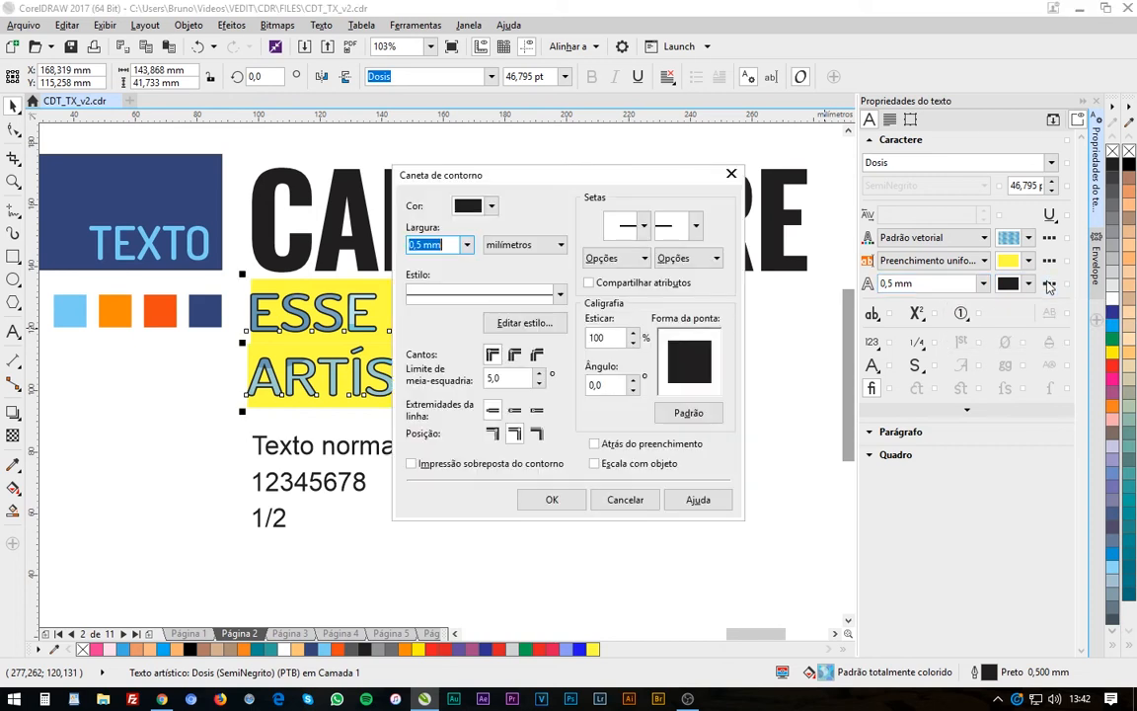
left_click_drag(556, 183, 652, 288)
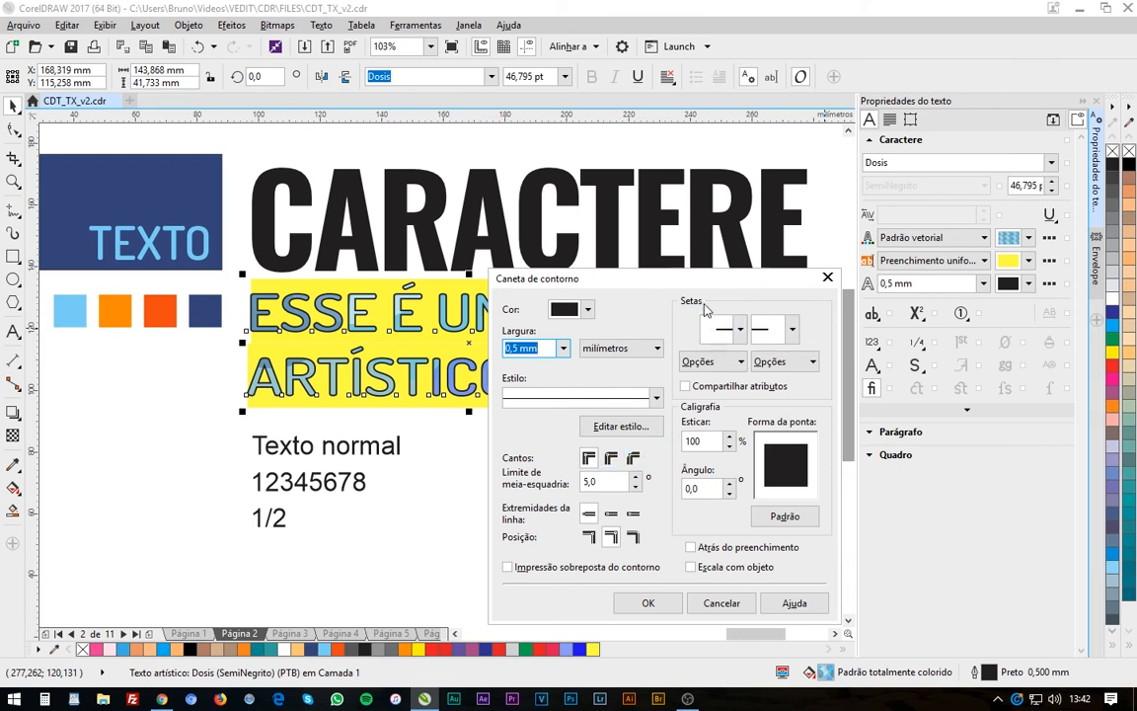
left_click_drag(704, 279, 704, 274)
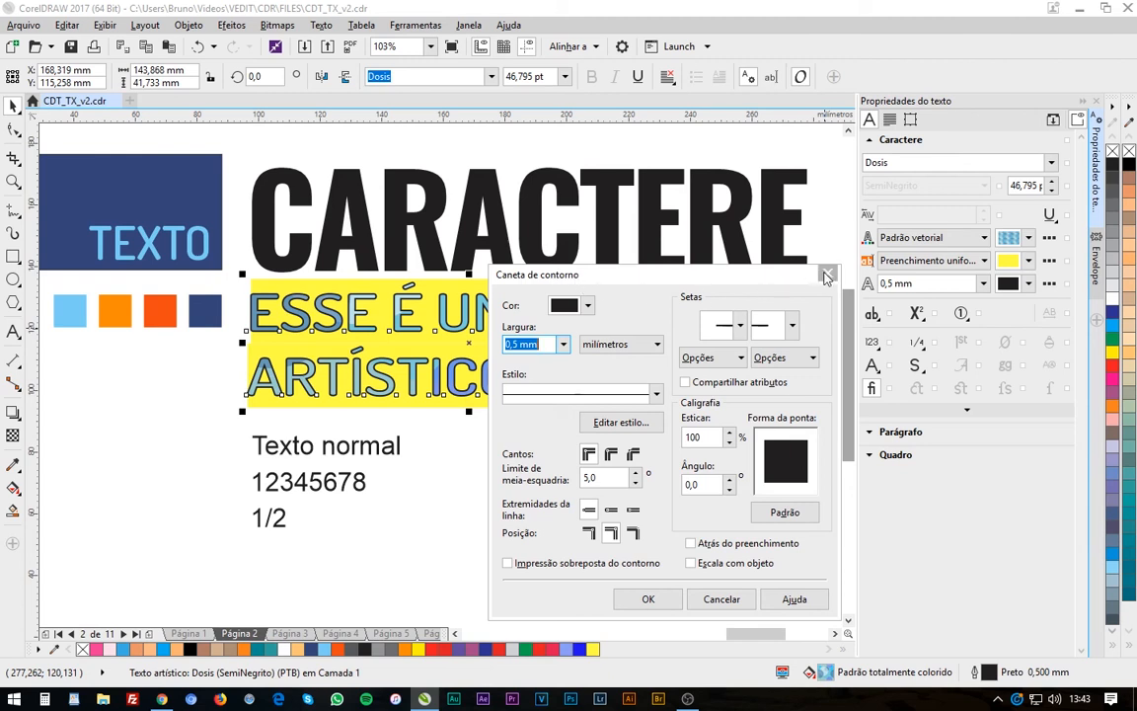
left_click(830, 275)
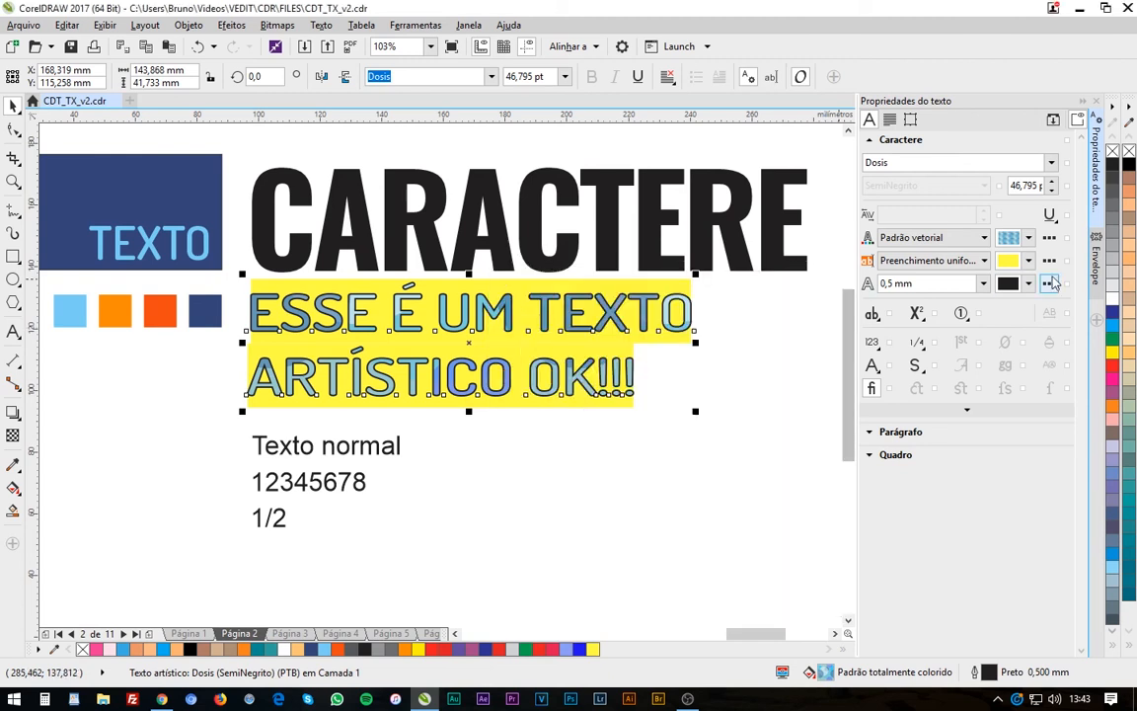
left_click(1050, 238)
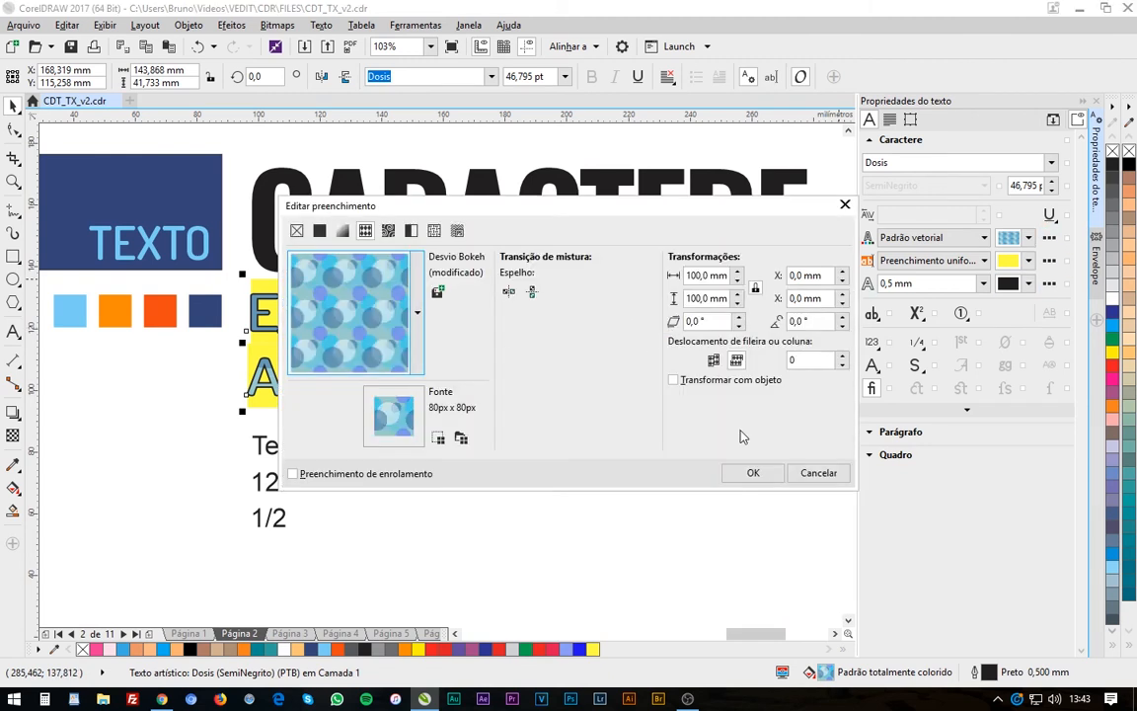
left_click(824, 473)
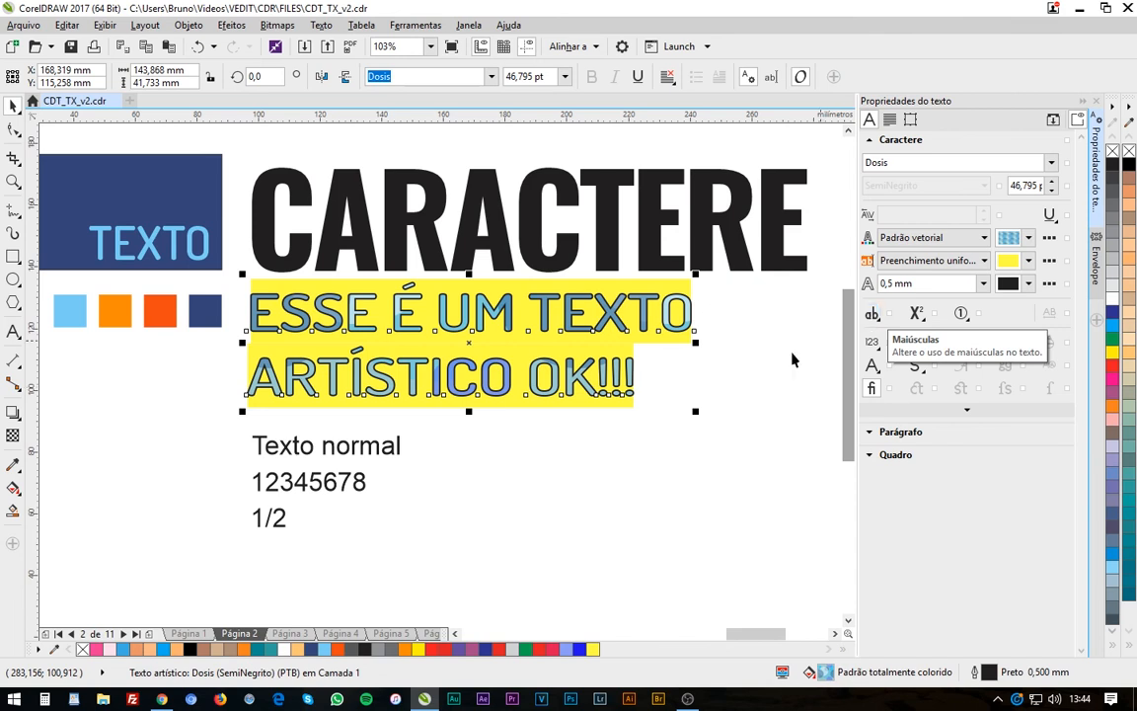
Try the Maiúsculas and Versalete (automático) capitalization options on the "Texto normal" line and deselect it
left_click(390, 450)
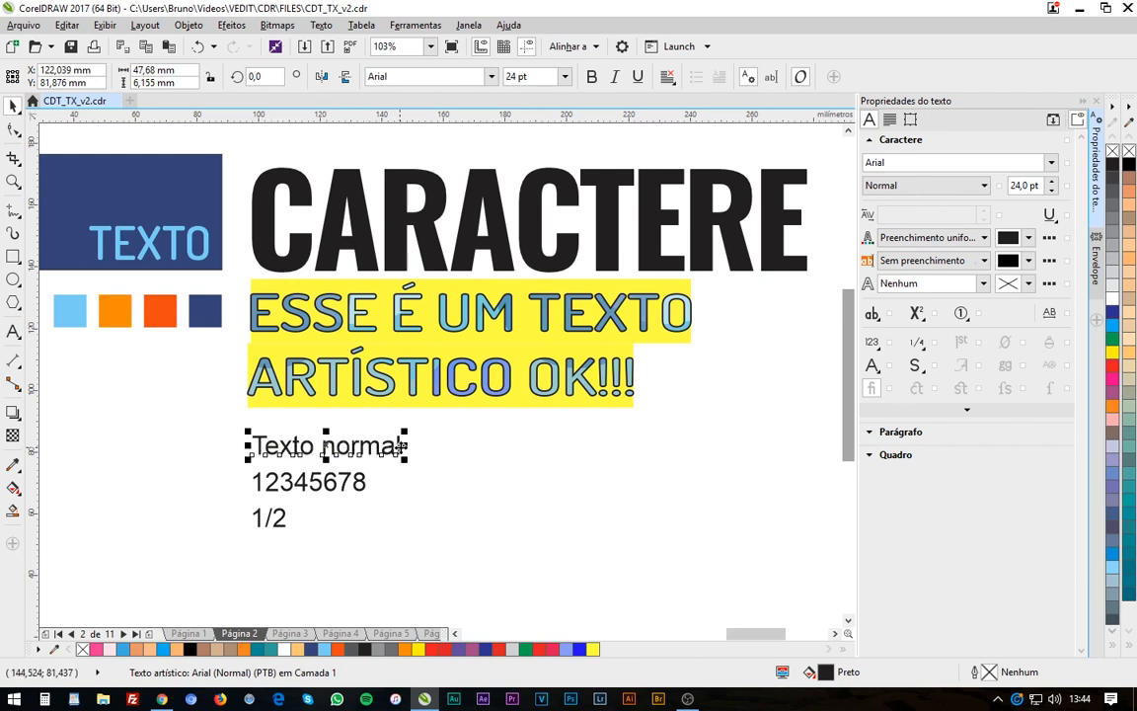
left_click(875, 316)
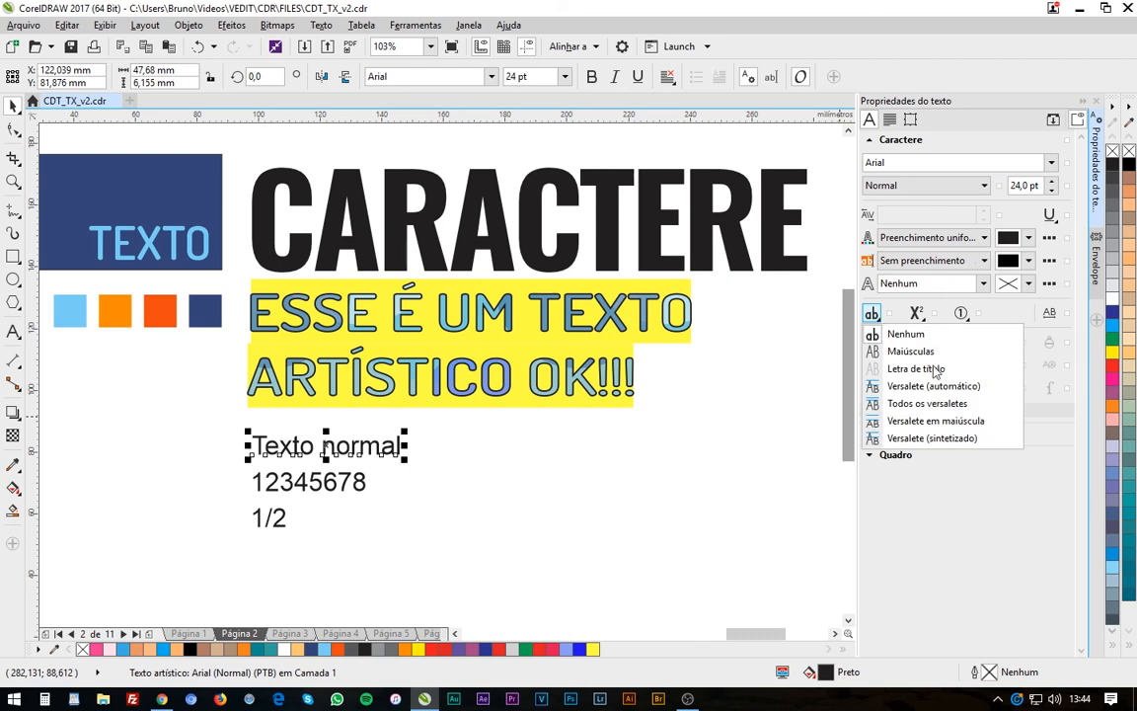
left_click(912, 355)
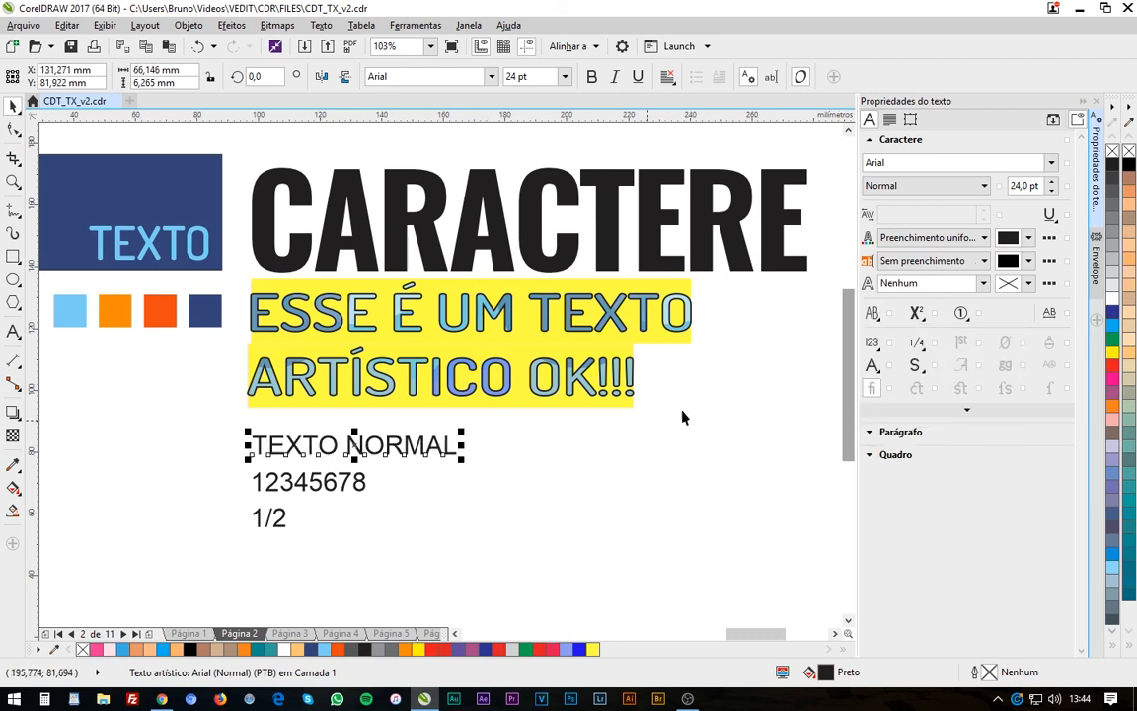
left_click(872, 314)
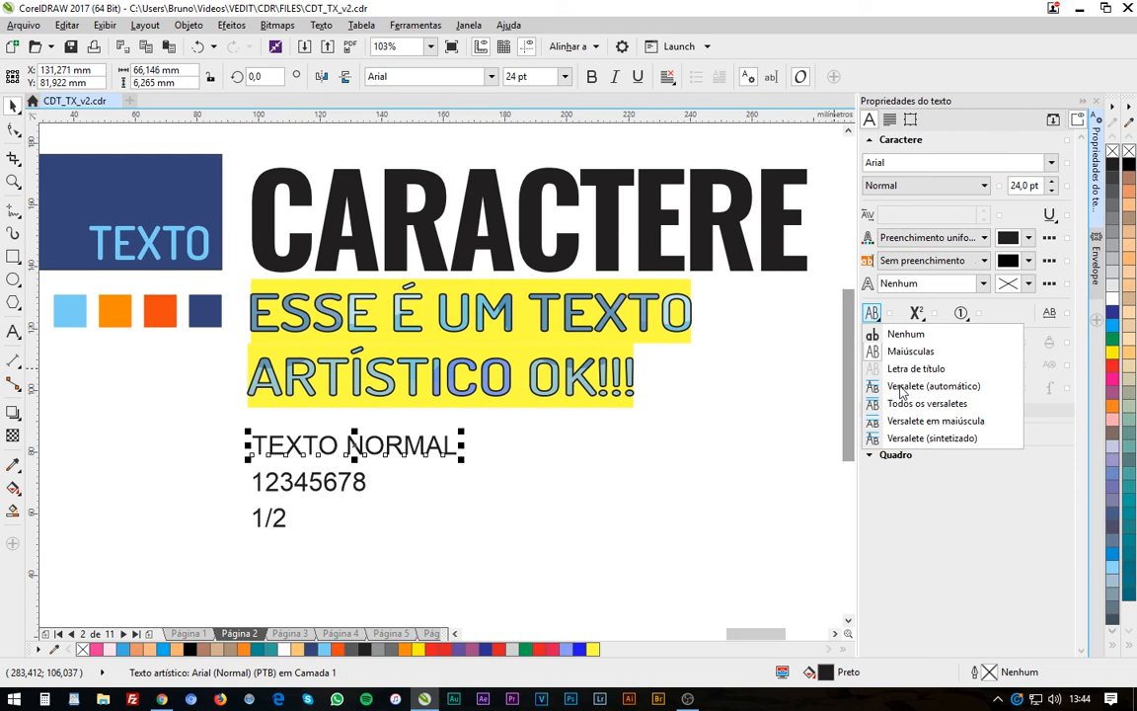
left_click(900, 388)
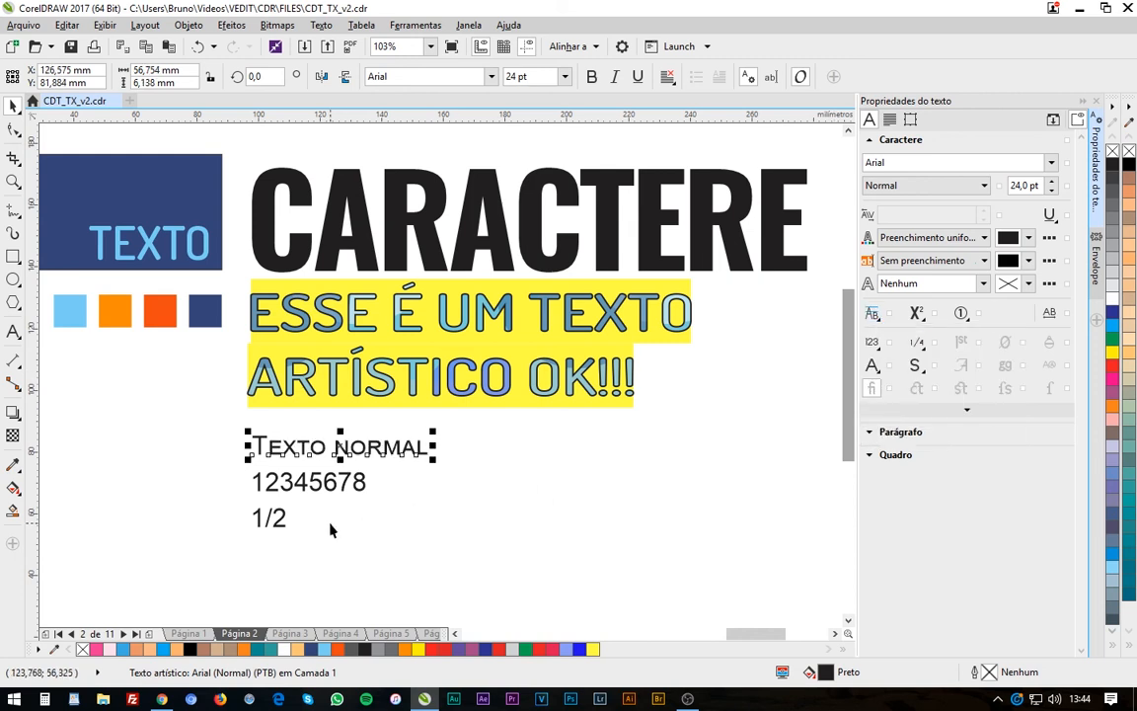
left_click(500, 493)
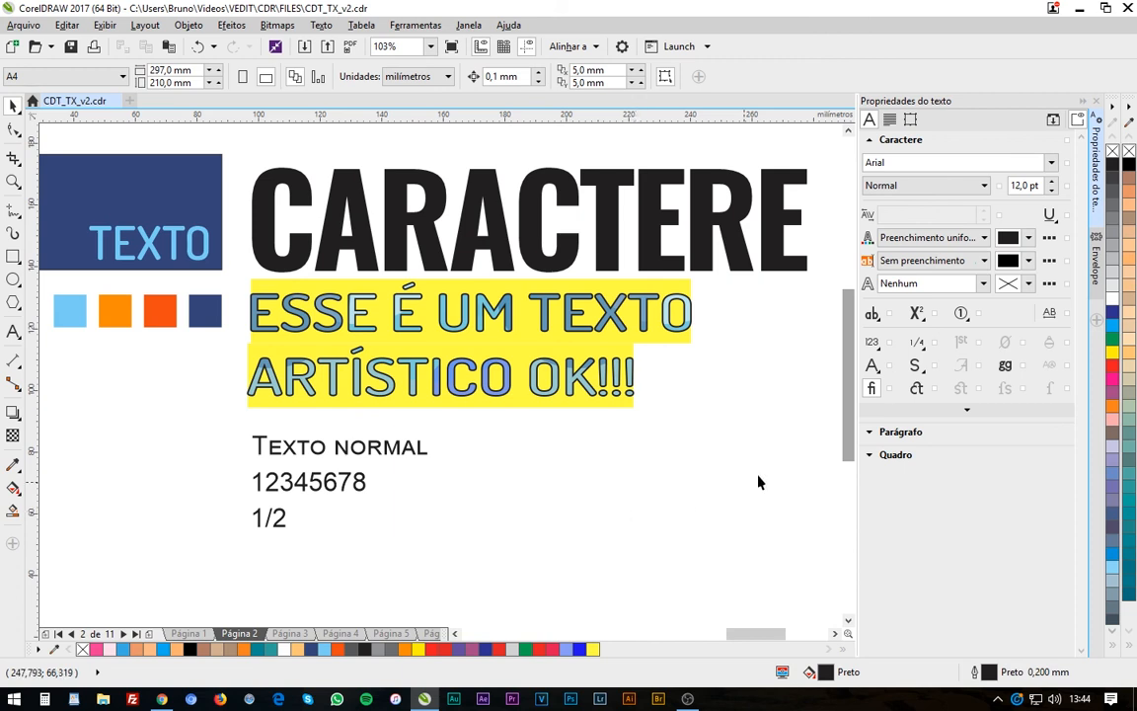
Reset the "Texto normal" line's capitalization to Nenhum and deselect the line
left_click(395, 447)
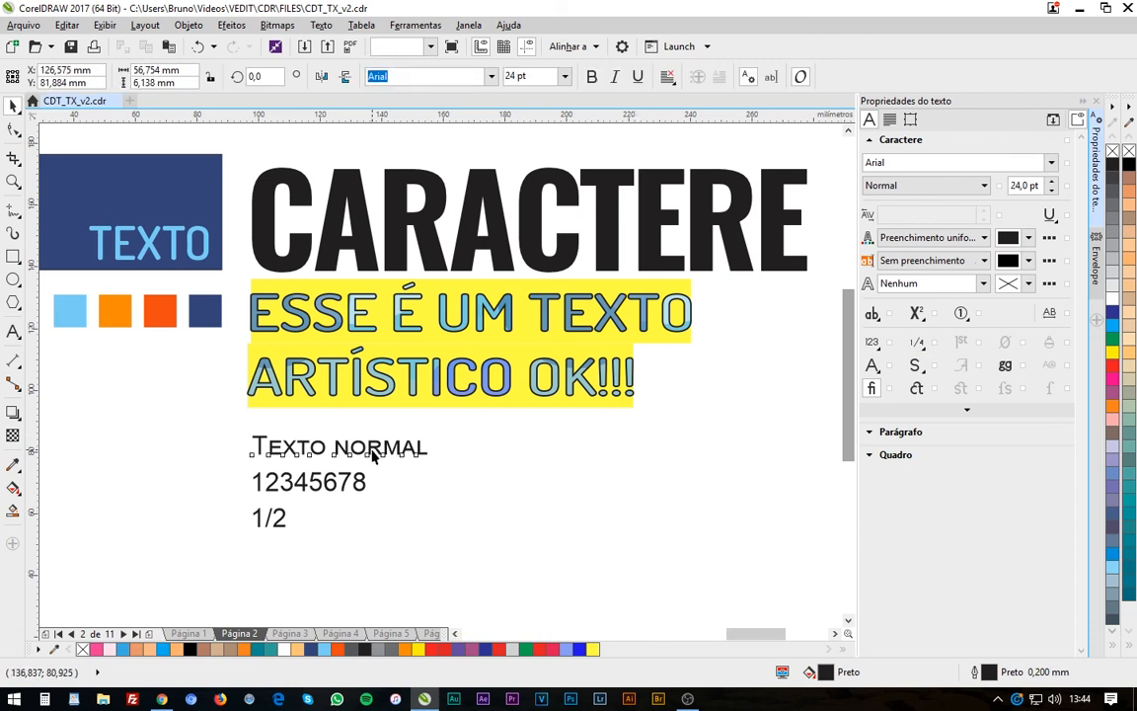
left_click(877, 316)
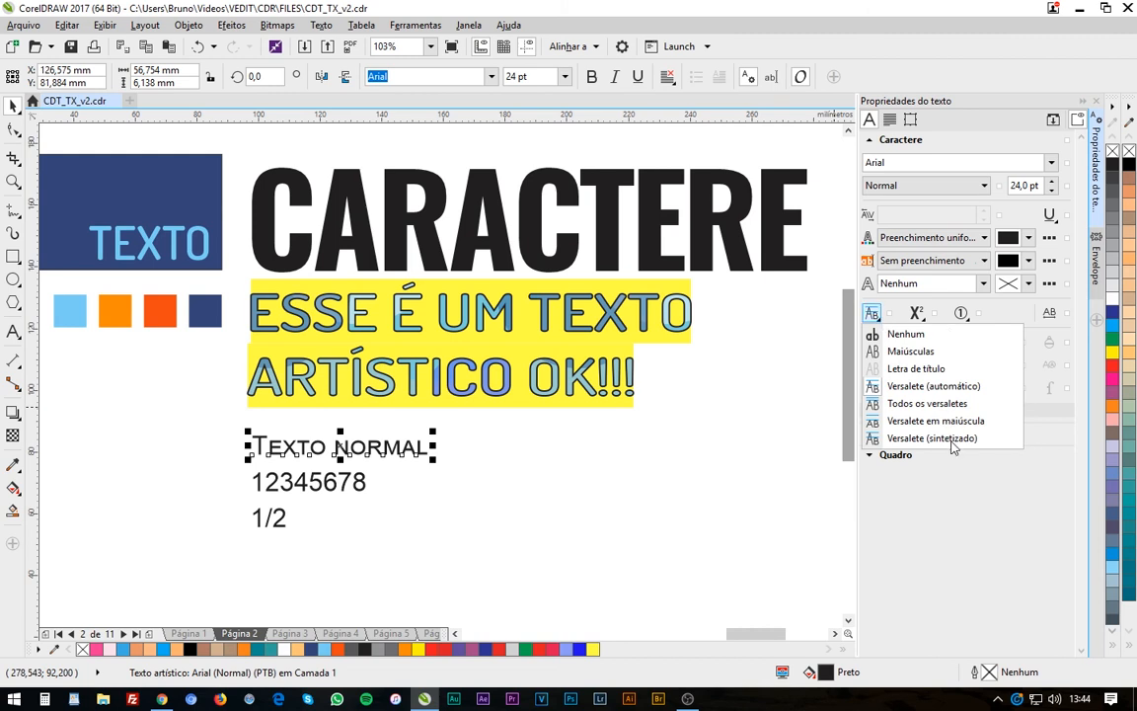
left_click(906, 334)
left_click(874, 318)
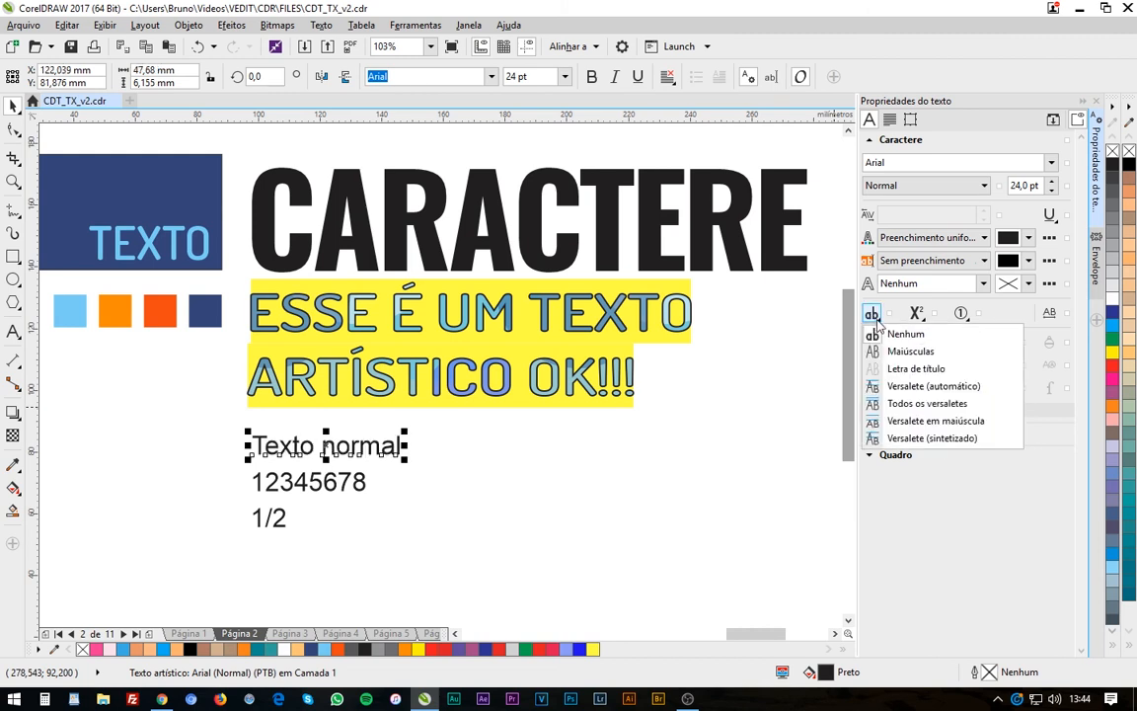
left_click(513, 513)
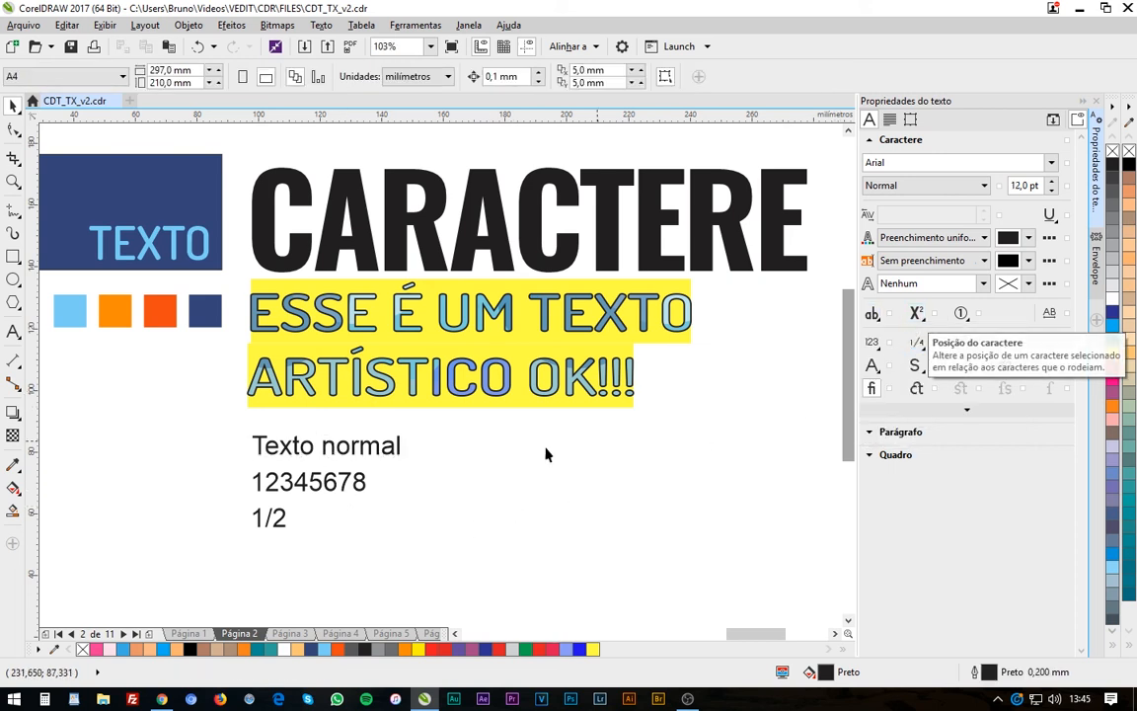
Set only the final digit 8 of the number line 12345678 to Sobrescrito (automático)
double_click(343, 482)
key("shift+Right")
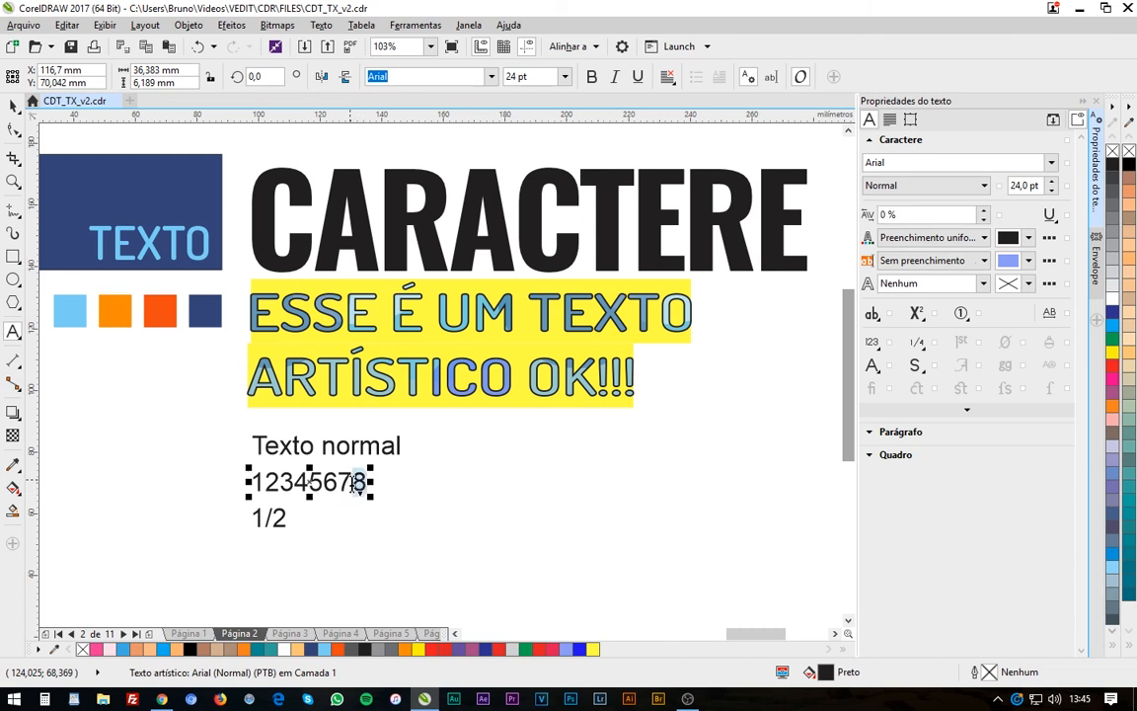
left_click(919, 314)
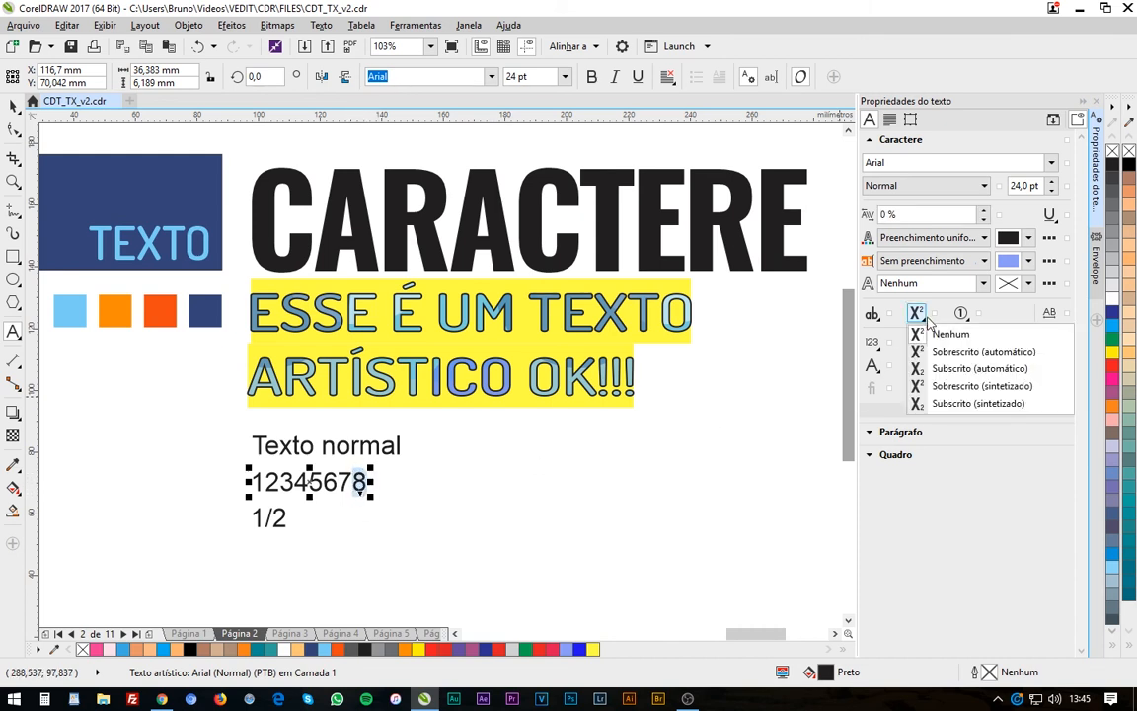
left_click(963, 353)
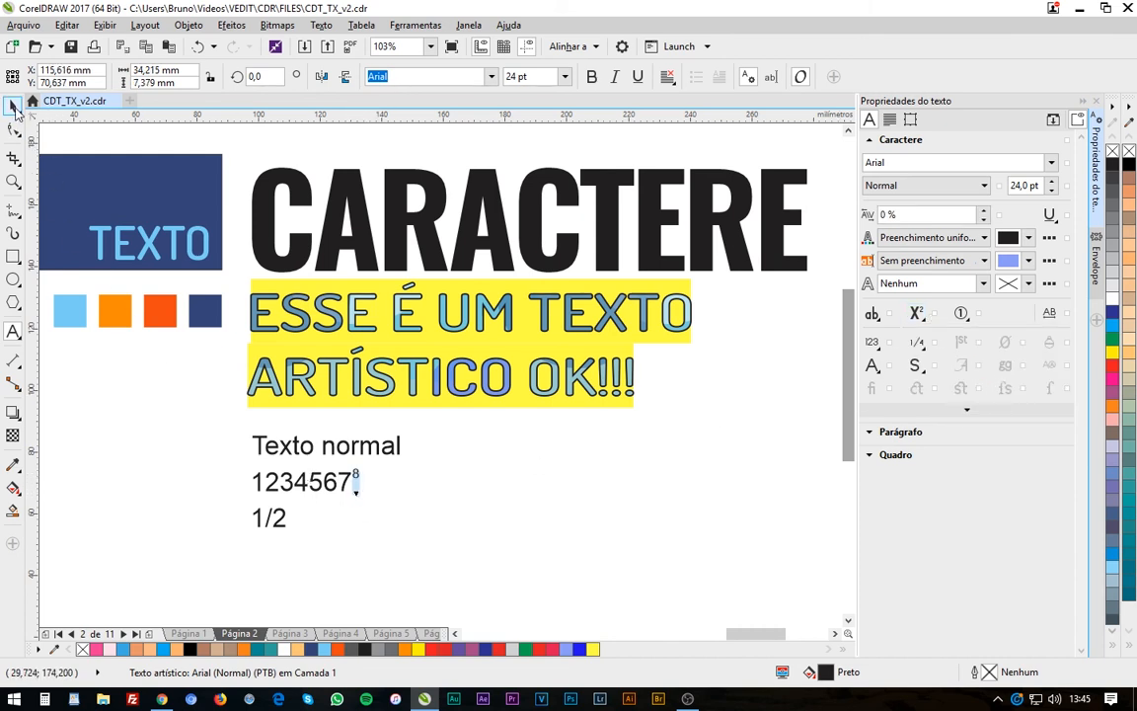
left_click(13, 105)
Try Subscrito (sintetizado) on the whole number line and undo it
left_click(372, 476)
left_click(362, 488)
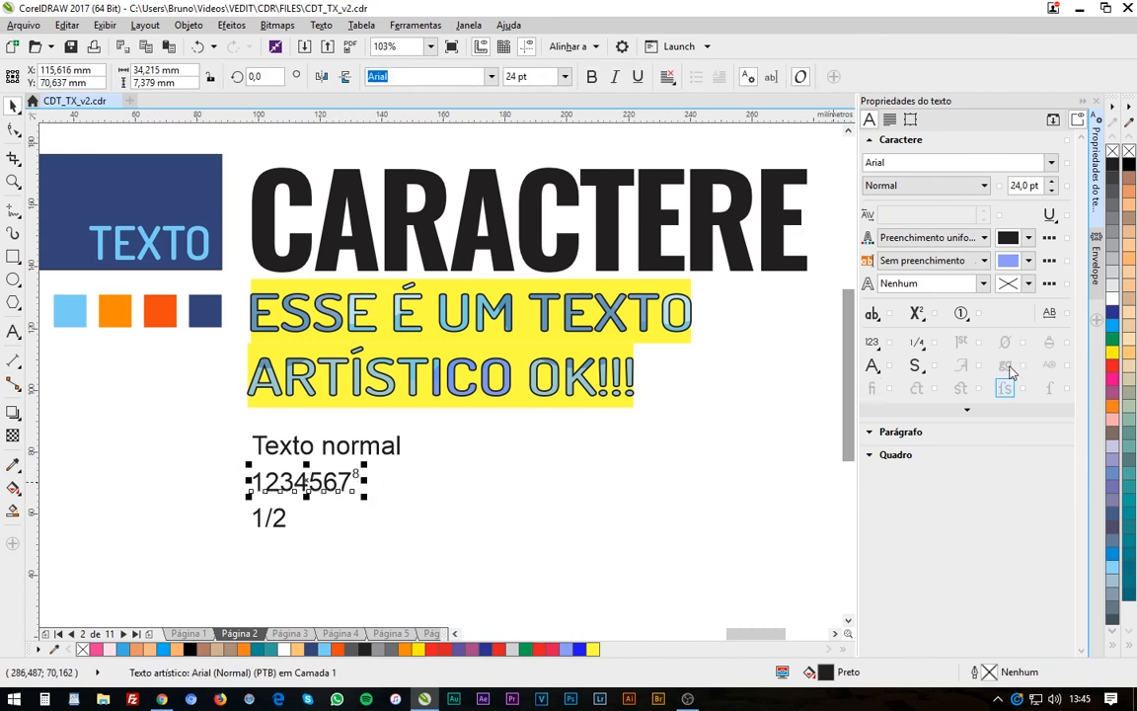
left_click(918, 314)
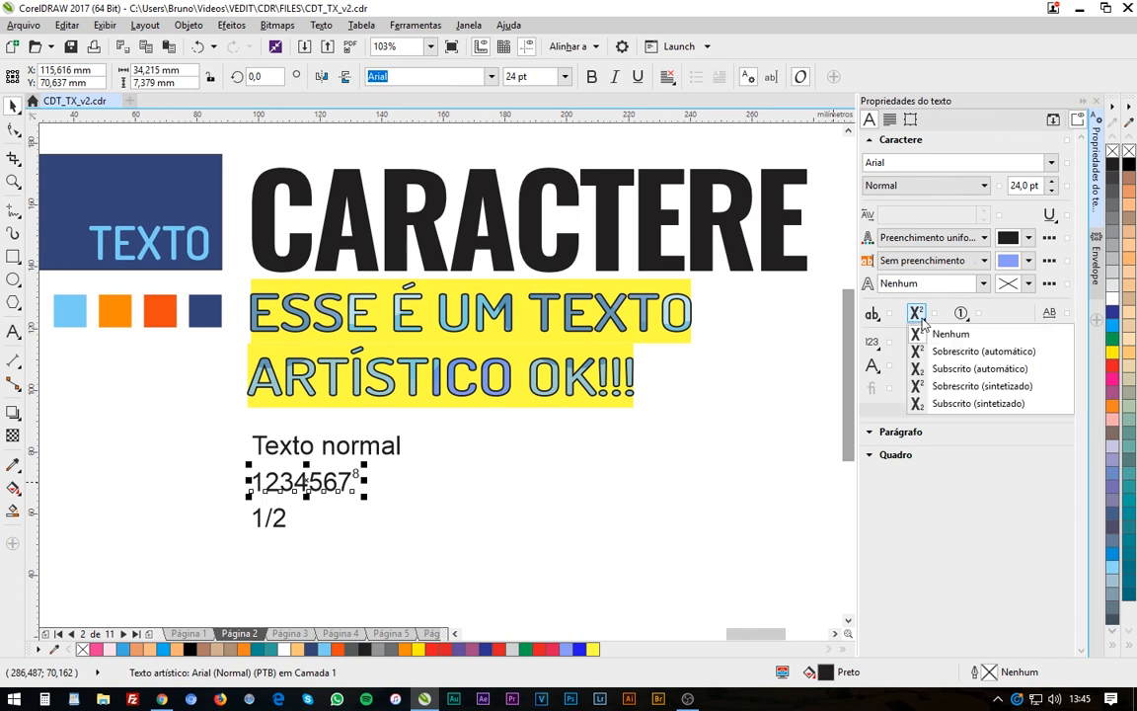
left_click(968, 406)
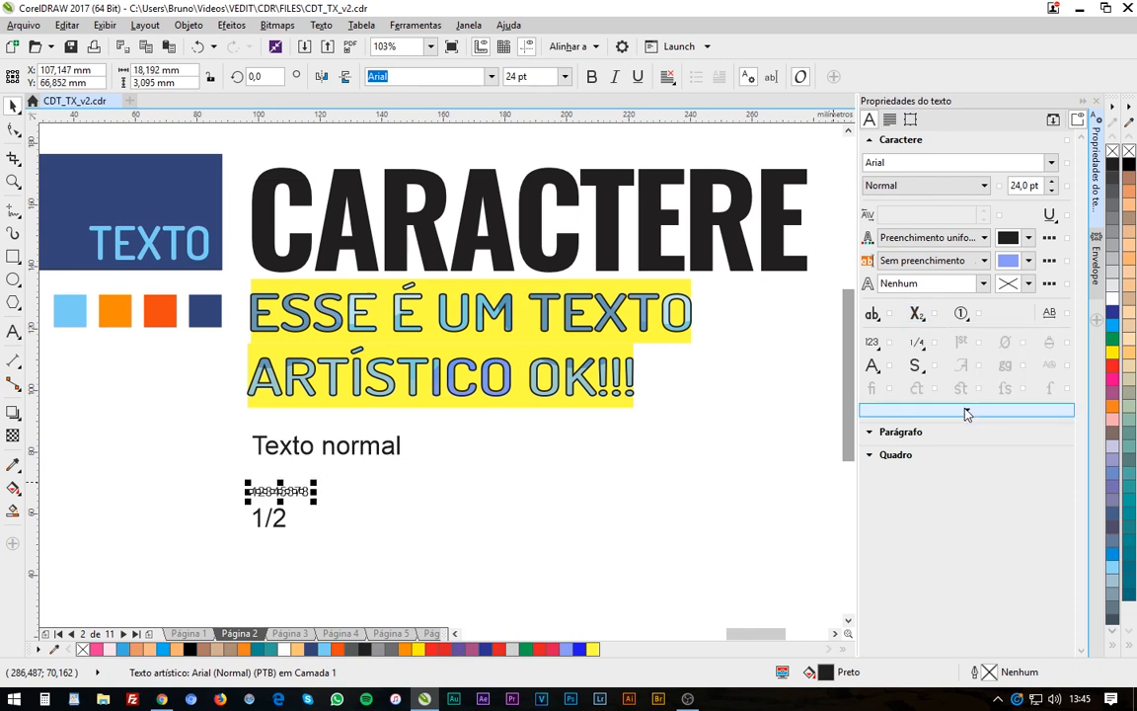
key("ctrl+z")
left_click(393, 475)
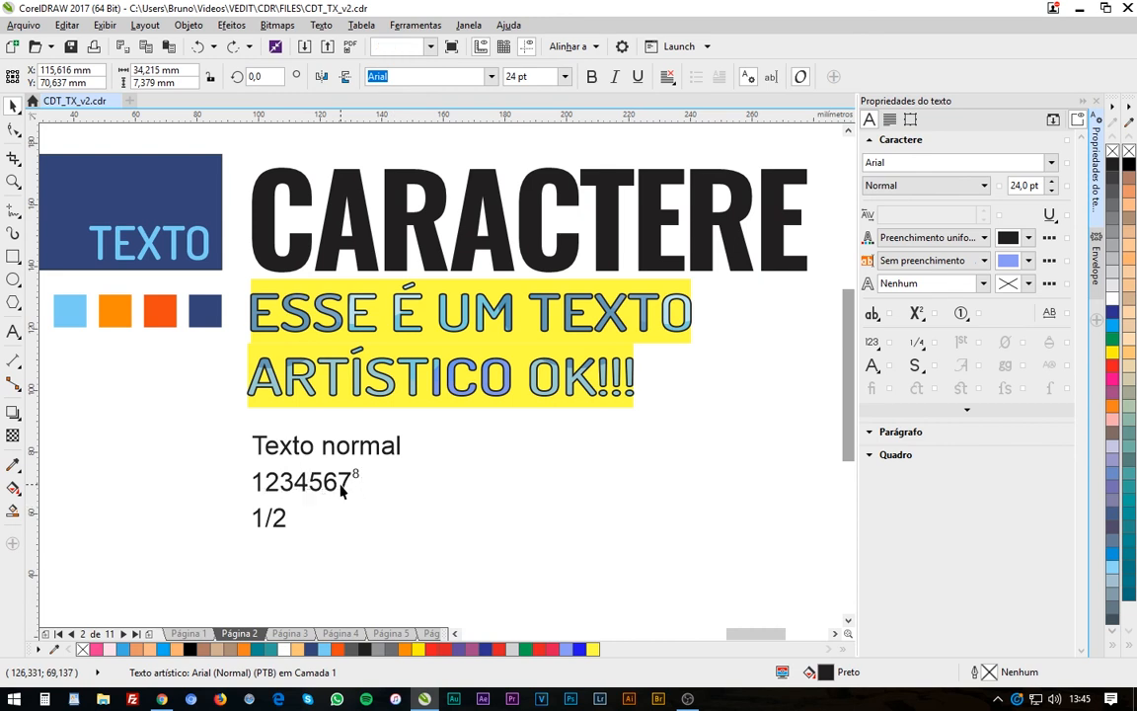
Set only the final digit 8 of the number line to Subscrito (sintetizado) and deselect the text
double_click(350, 484)
left_click_drag(365, 482, 354, 484)
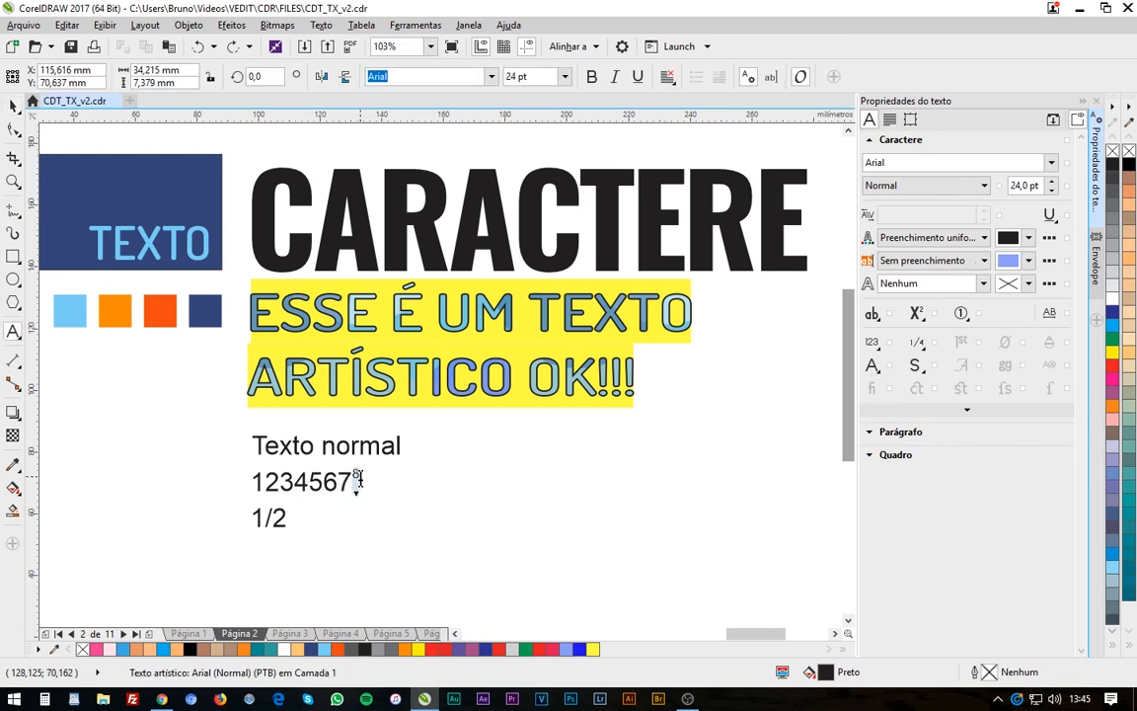
left_click(917, 314)
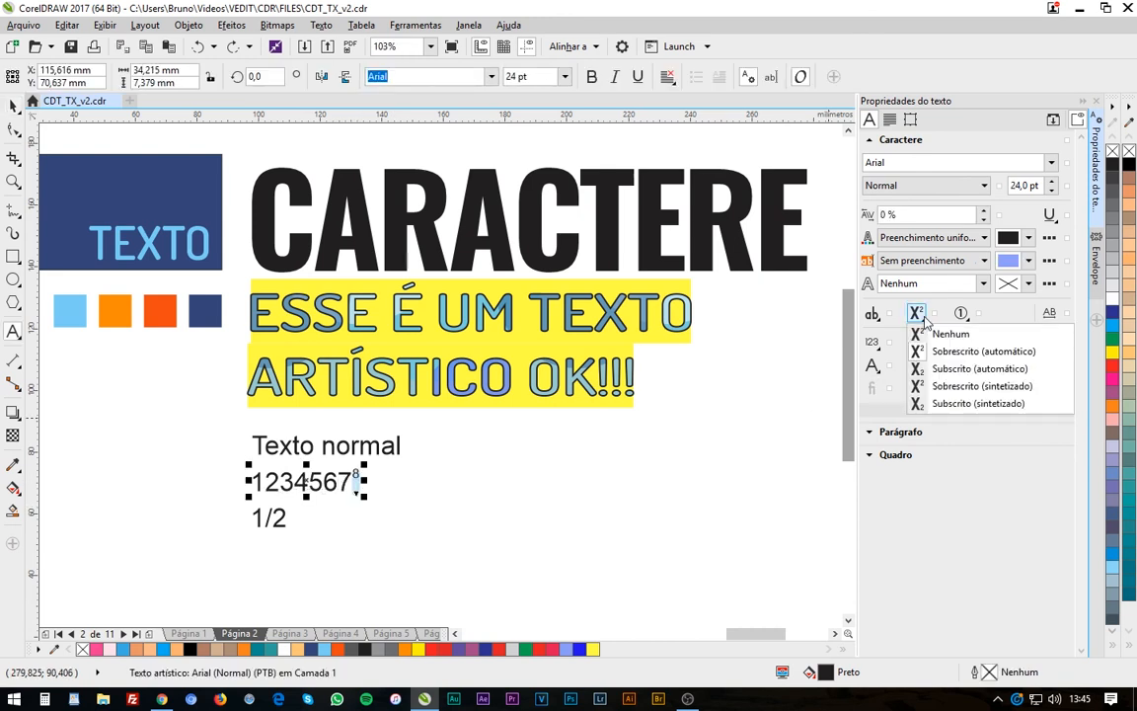
left_click(995, 405)
key("ctrl+space")
left_click(495, 511)
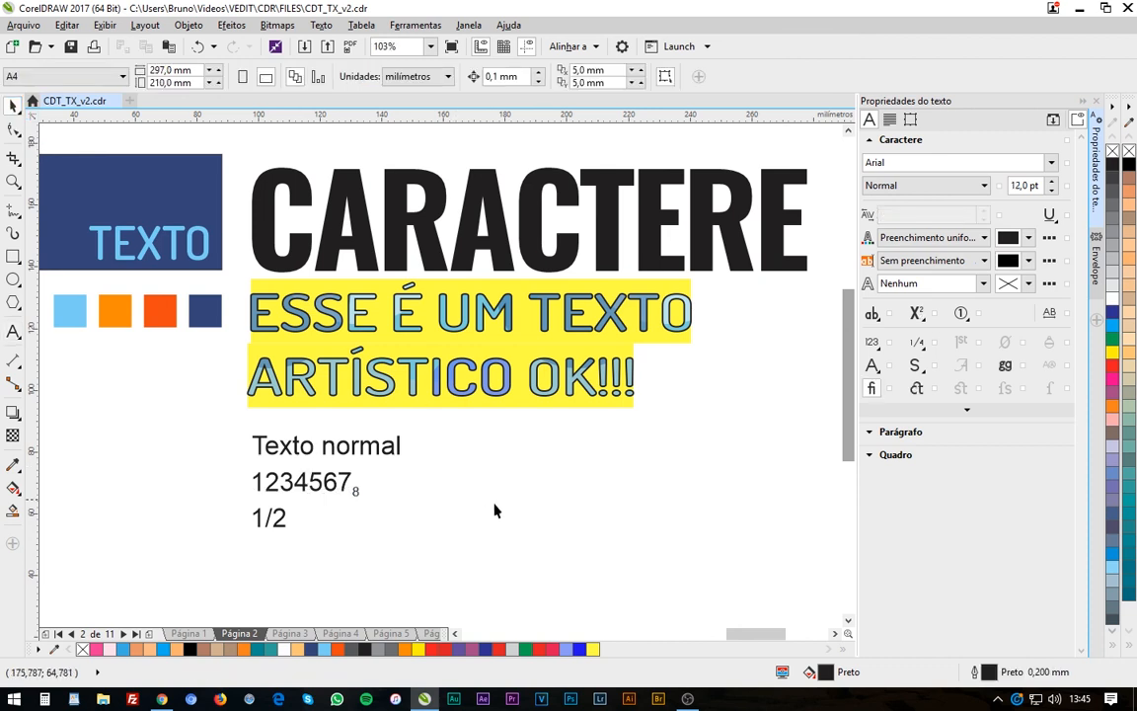
Undo the subscript and superscript applied to the number line's final digit
key("ctrl+z")
key("ctrl+z")
Try Alinhamento proporcional as the number line's figure style and switch it to Alinhamento tabular
left_click(340, 484)
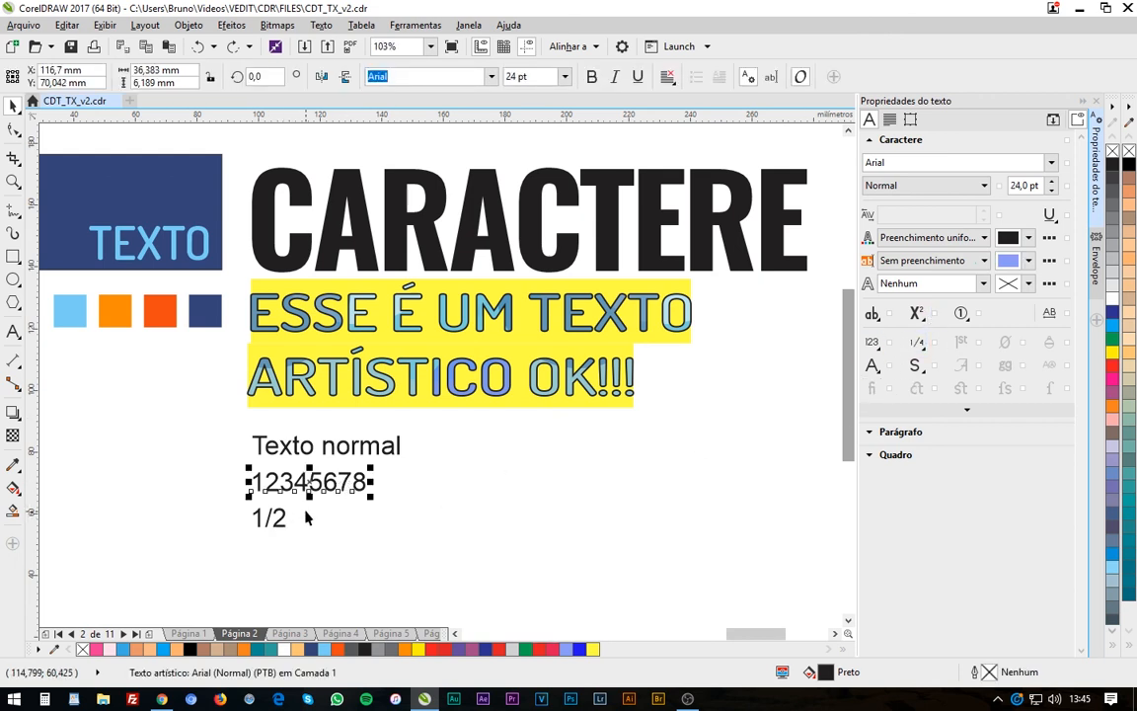
left_click(364, 496)
left_click(364, 493)
left_click(873, 341)
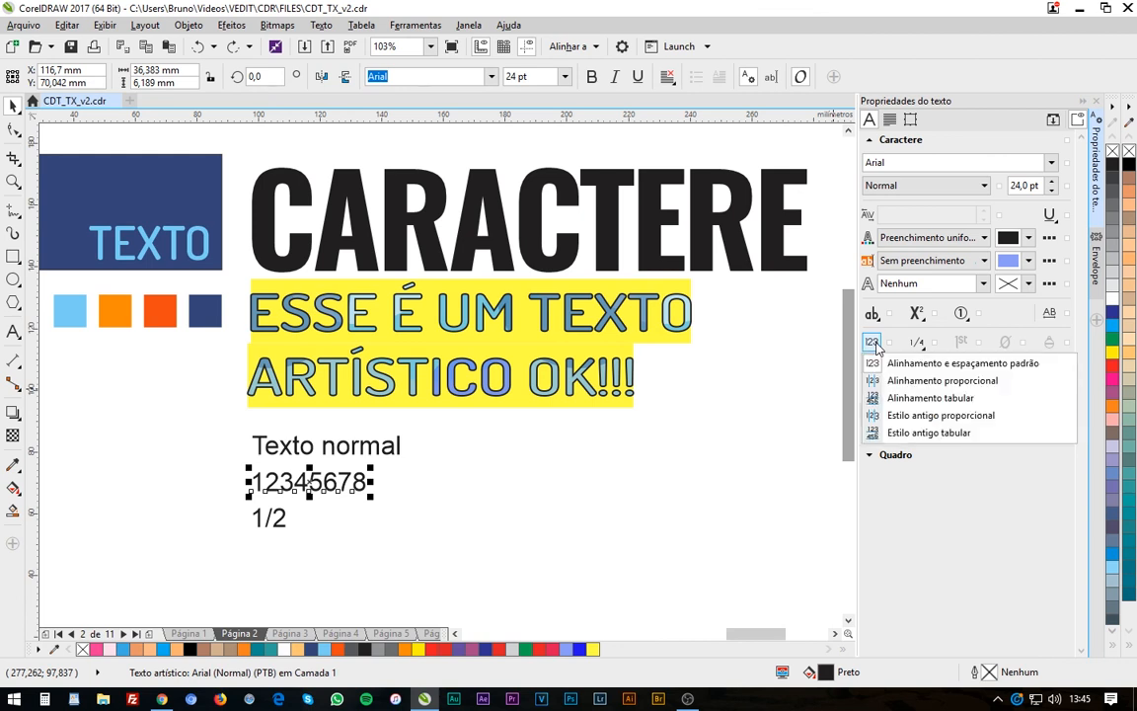
left_click(912, 383)
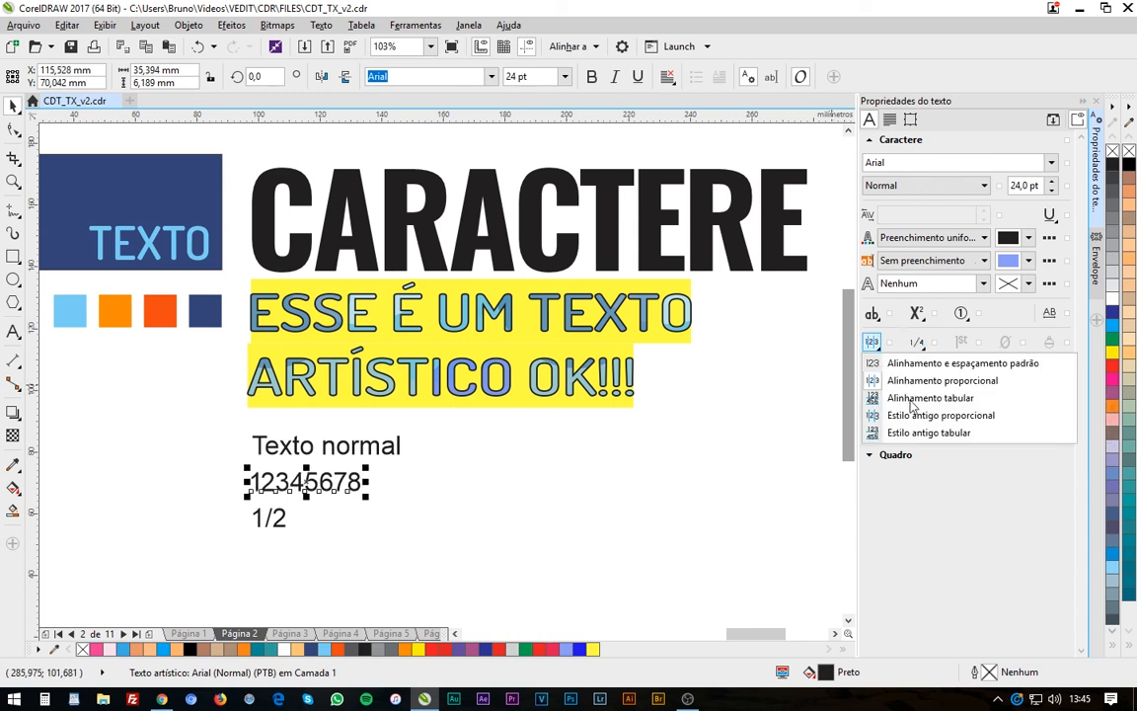
left_click(903, 402)
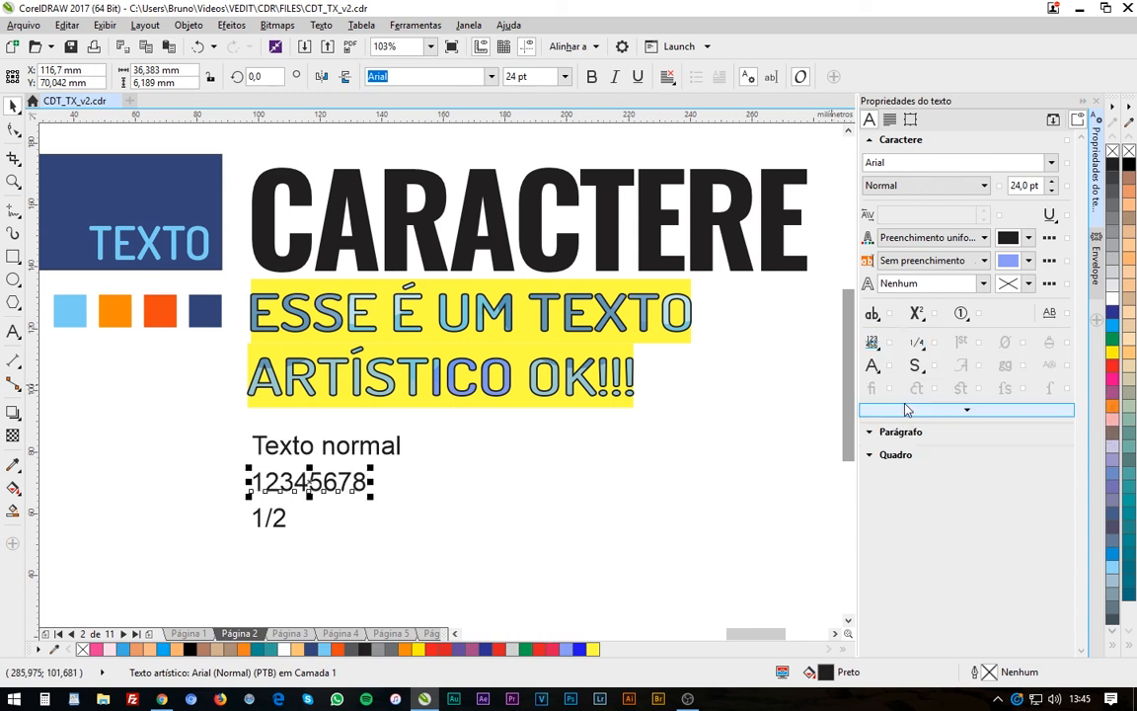
Try the Estilo antigo proporcional figure style on the number line and deselect it
left_click(872, 342)
left_click(933, 416)
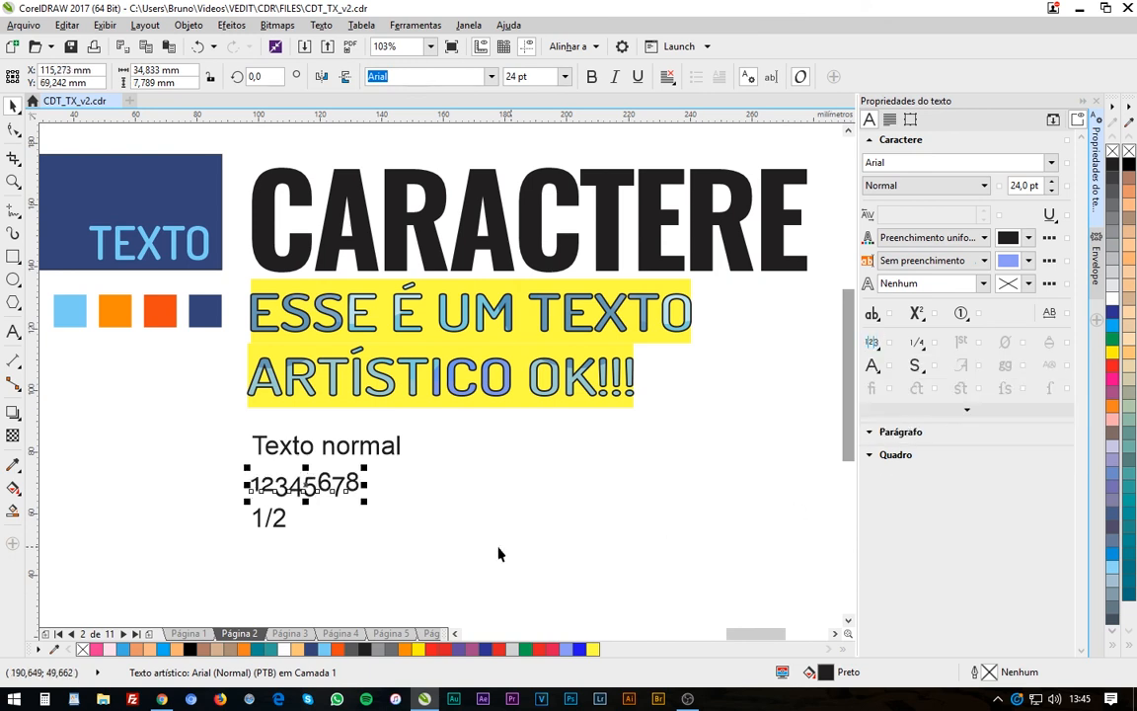
left_click(347, 541)
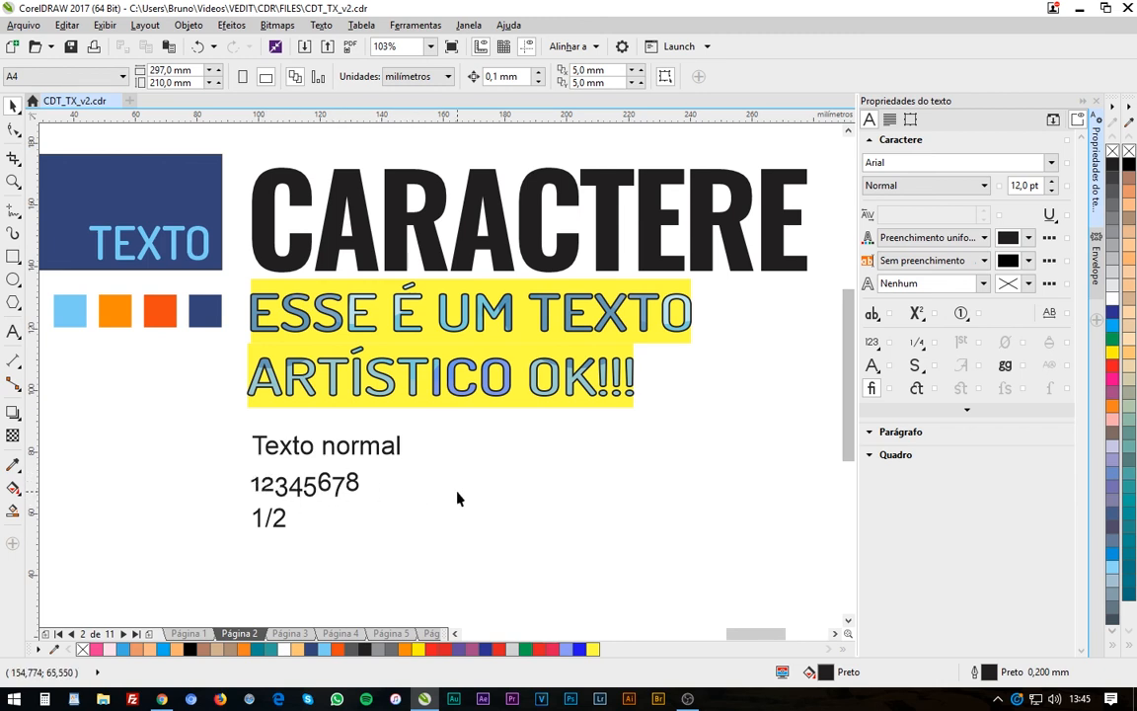
Reset the number line's figure style to Alinhamento e espaçamento padrão
left_click(316, 492)
left_click(872, 343)
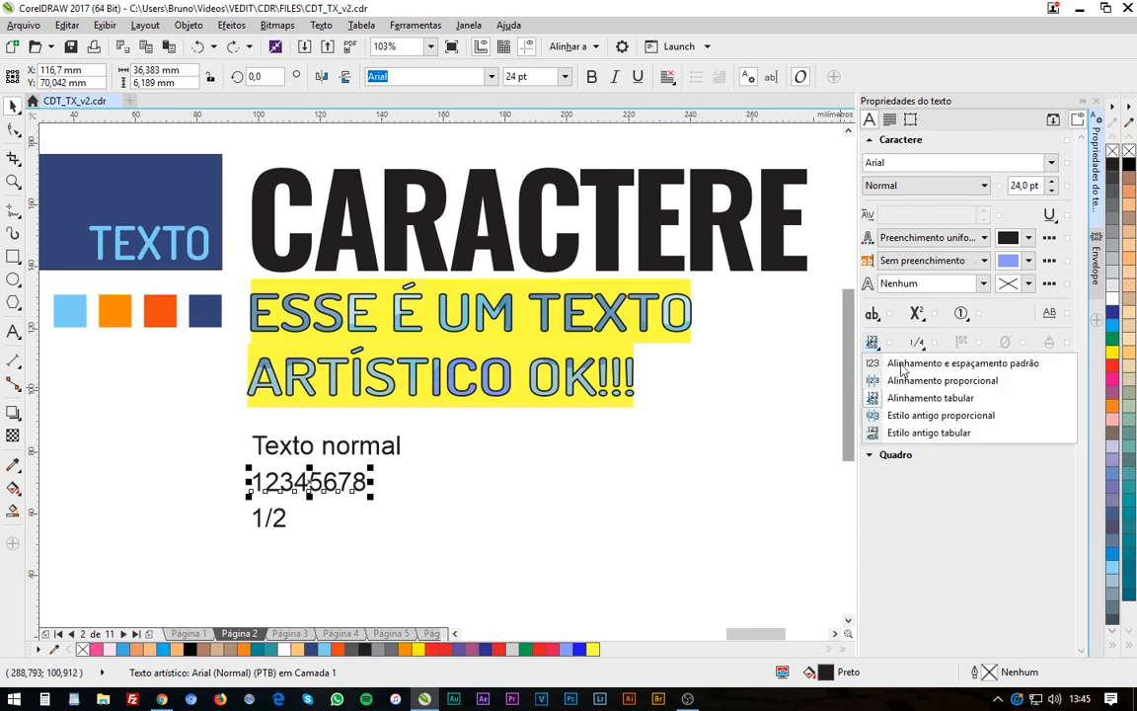
left_click(923, 365)
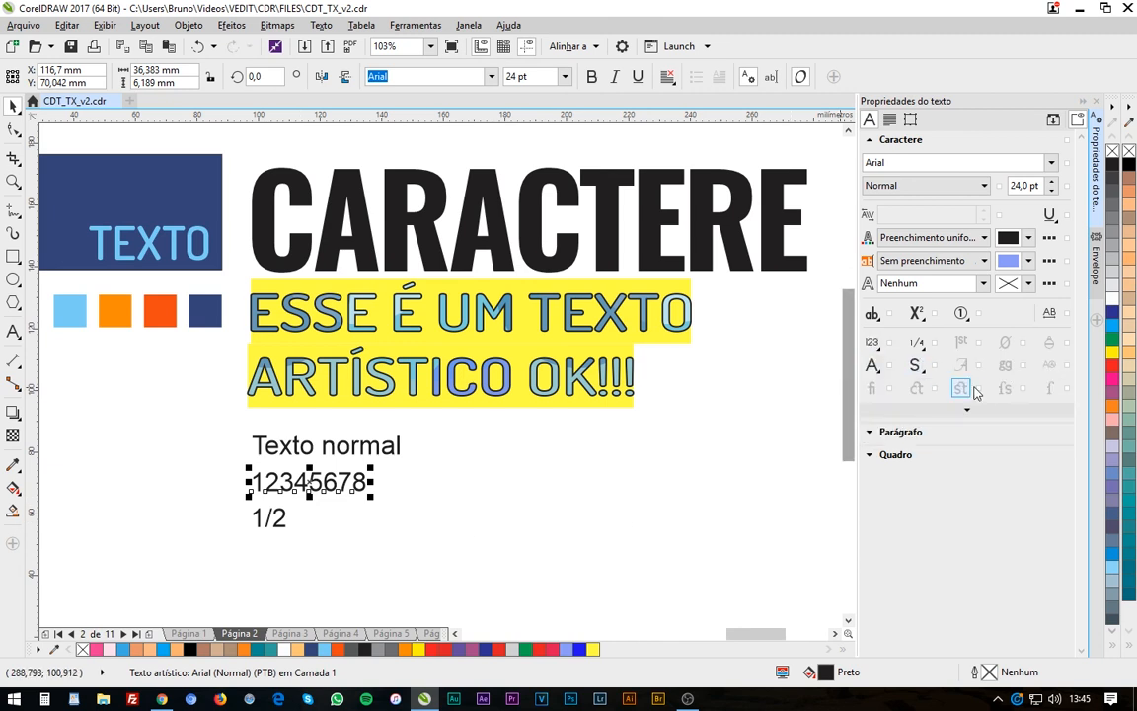
Apply the Fração style to the 1/2 text line and deselect it
left_click(270, 518)
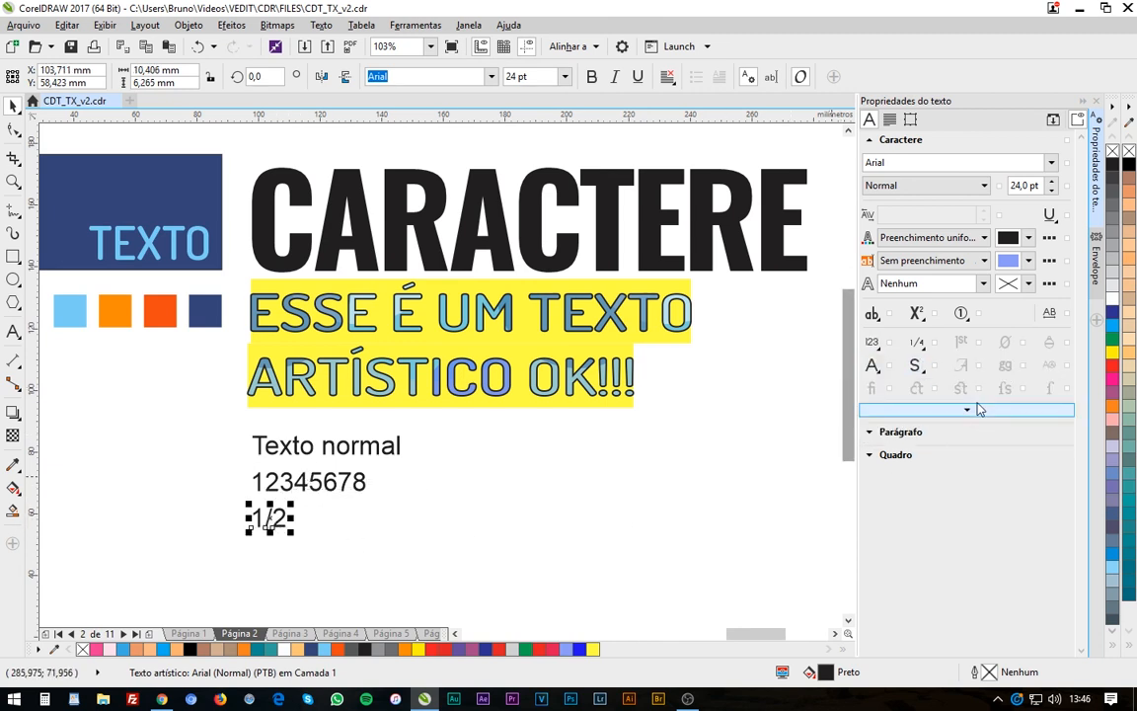
left_click(926, 348)
left_click(977, 363)
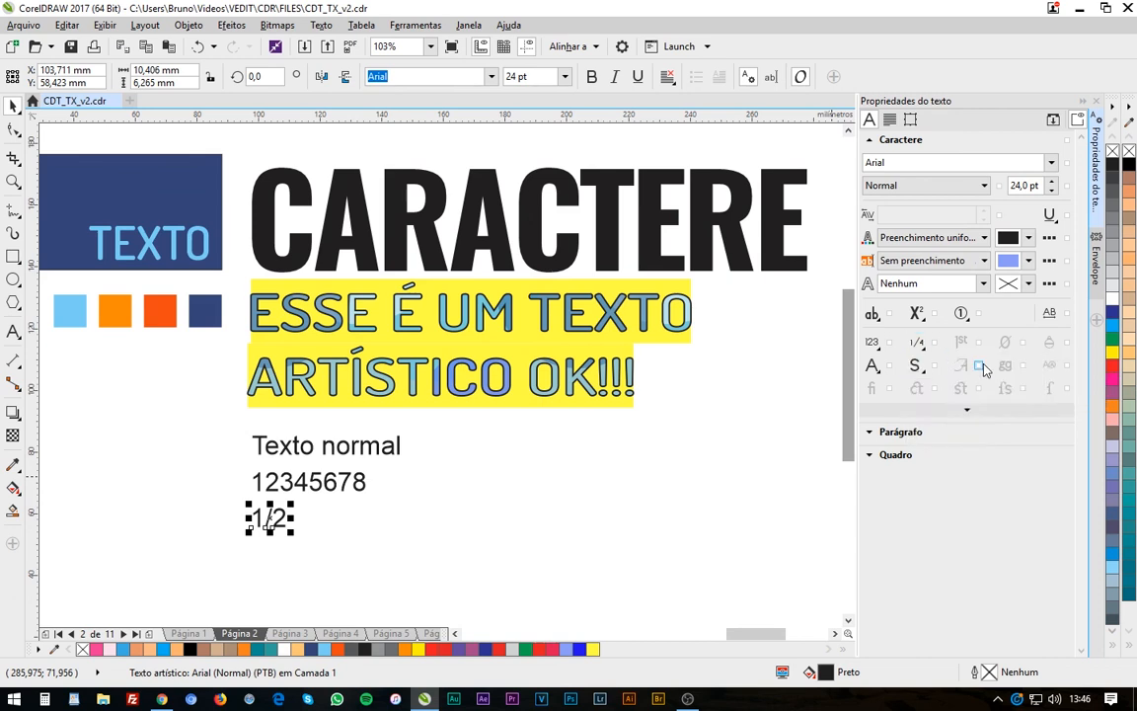
left_click(922, 344)
left_click(1008, 378)
left_click(922, 345)
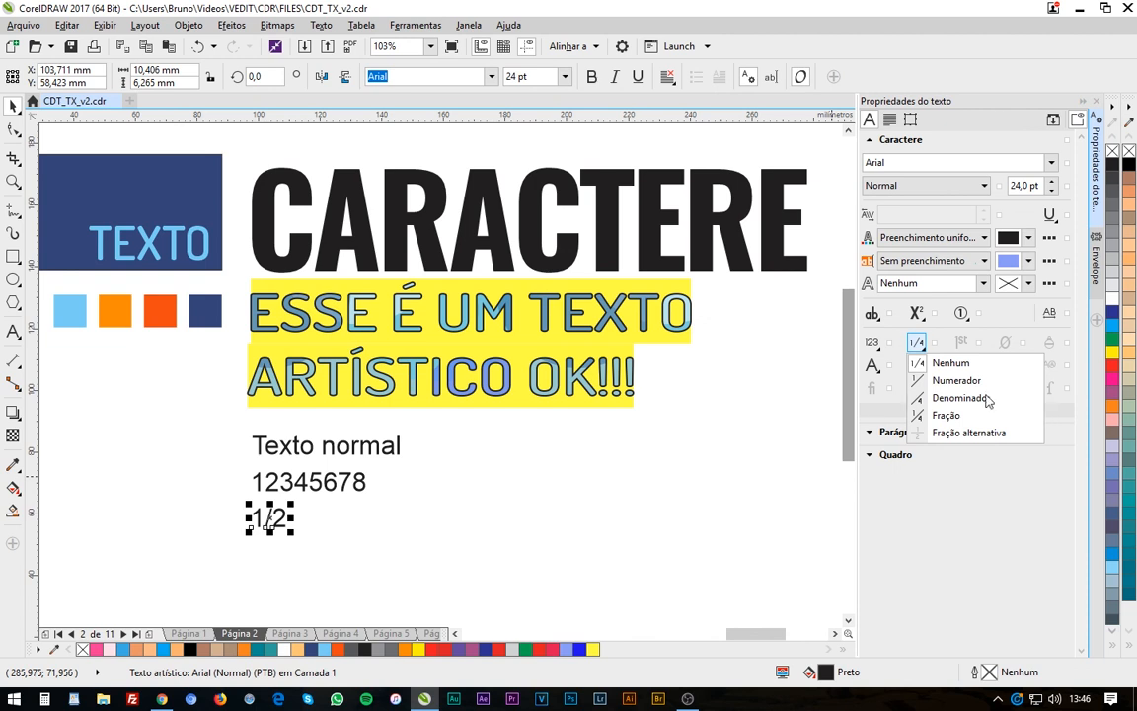
left_click(943, 416)
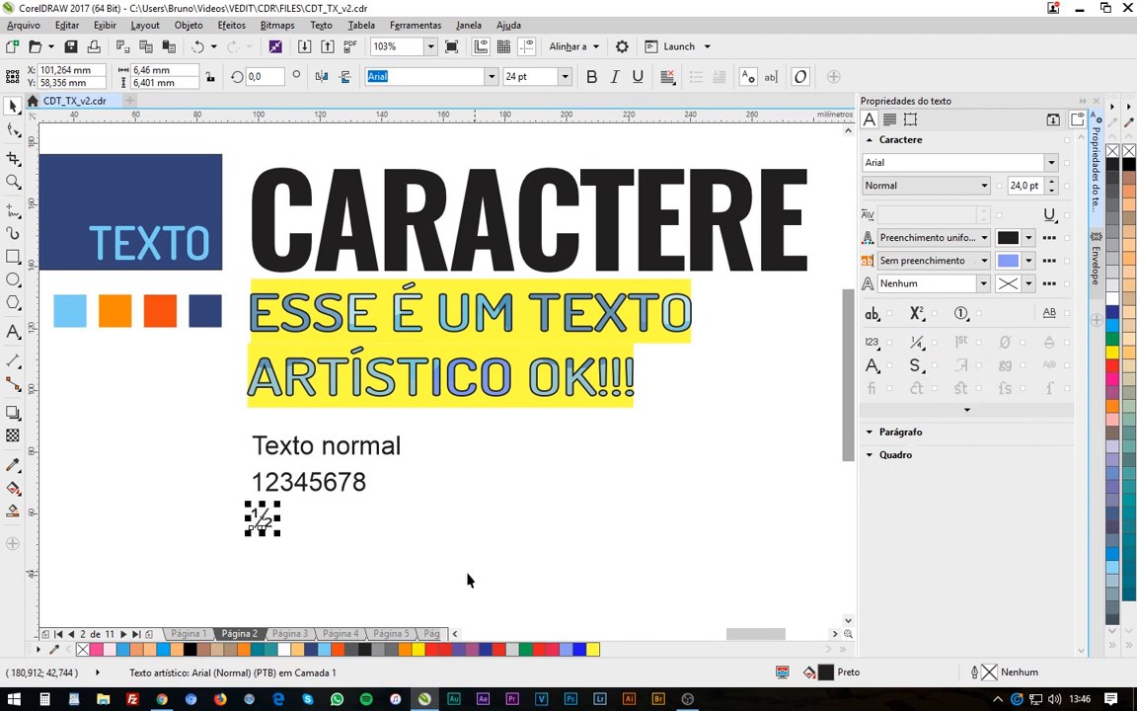
left_click(332, 556)
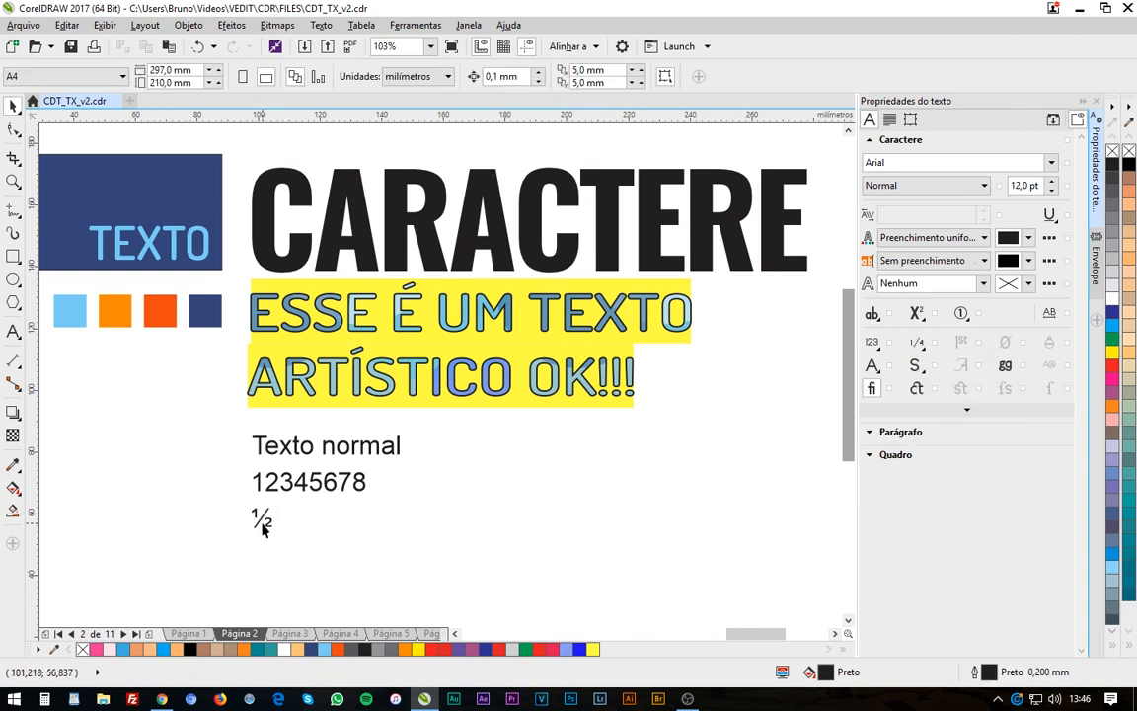
Set only the final digit 8 of the number line to the Denominador fraction style
double_click(357, 483)
left_click_drag(357, 483, 368, 482)
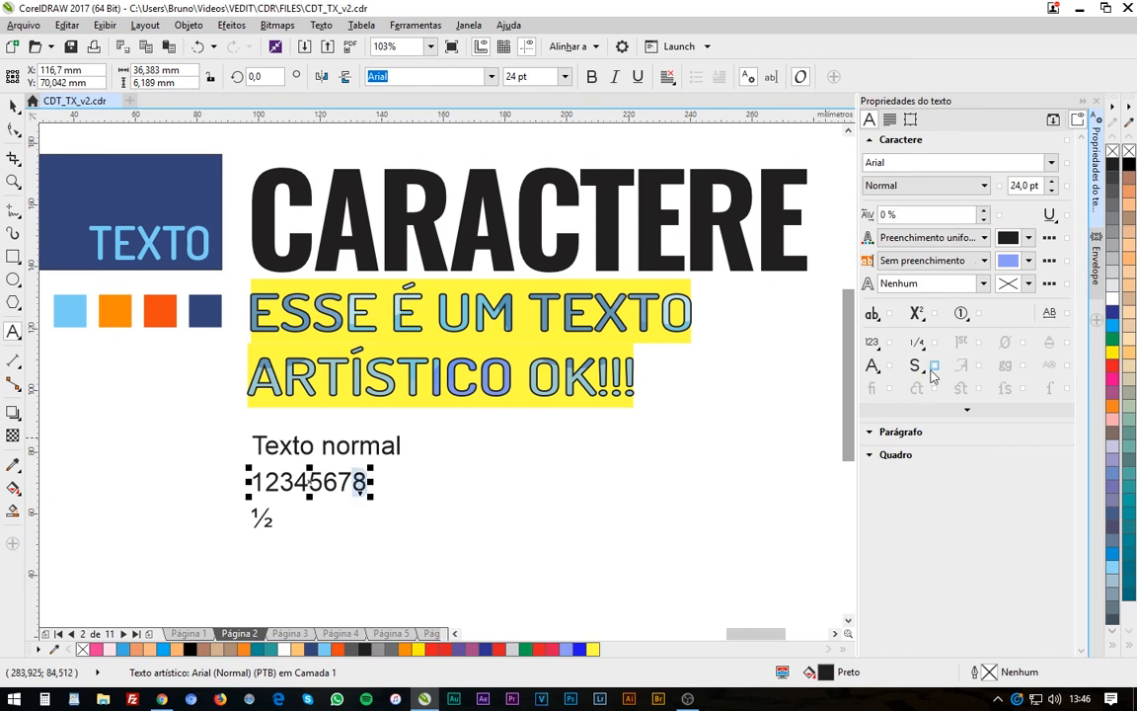
left_click(917, 341)
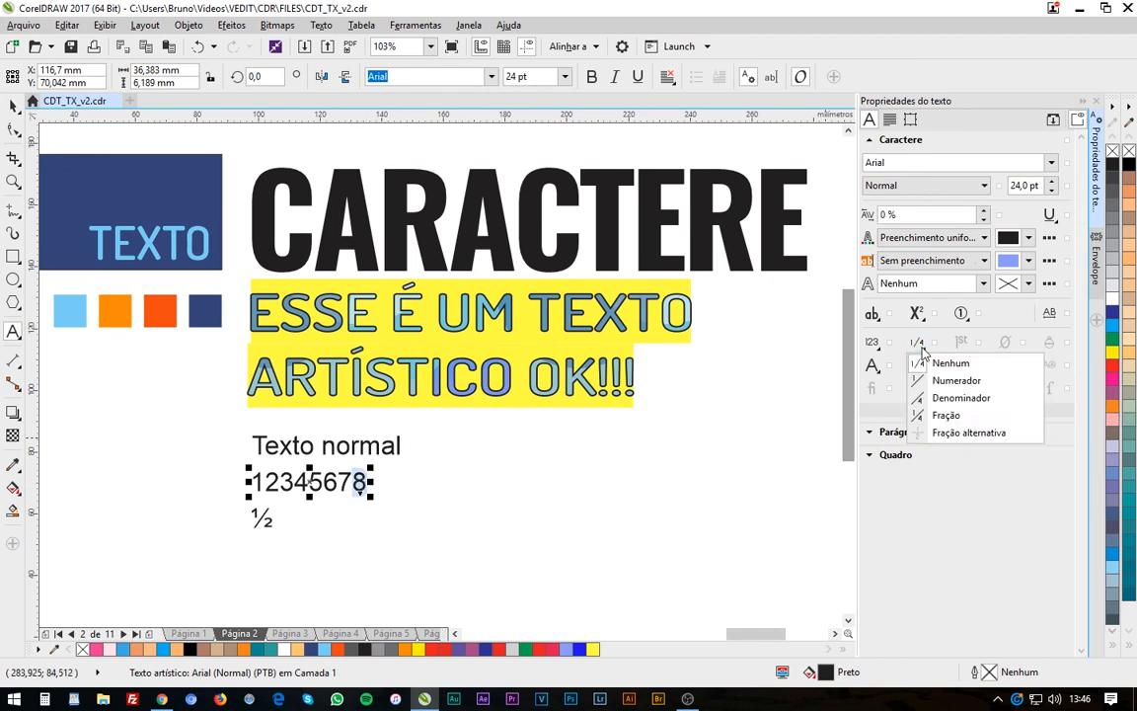
left_click(969, 400)
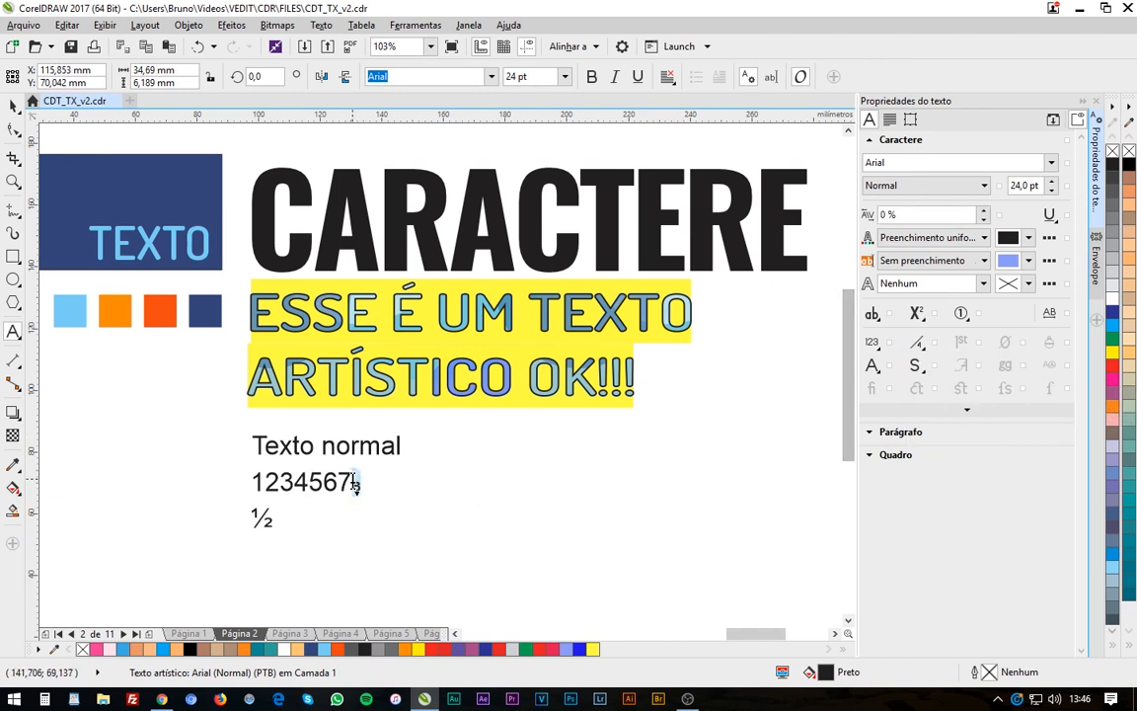
Set only the digit 7 of the number line to the Numerador fraction style and deselect the text
left_click_drag(354, 483, 339, 482)
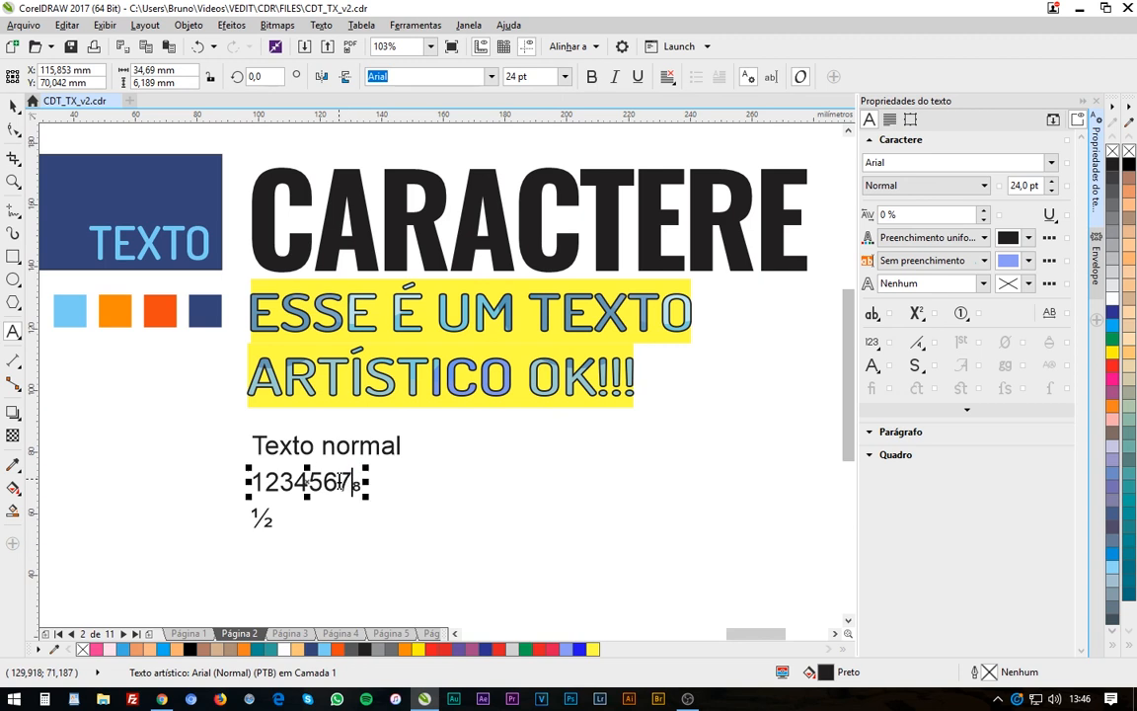
left_click(918, 343)
left_click(942, 381)
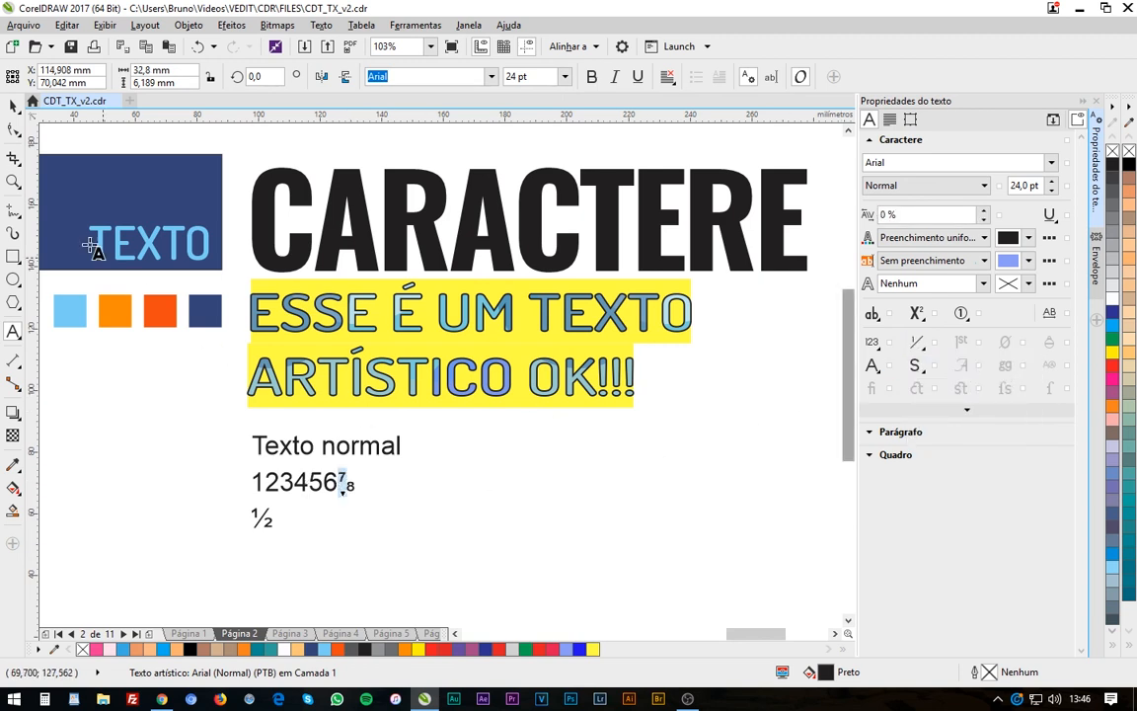
left_click(12, 106)
left_click(386, 502)
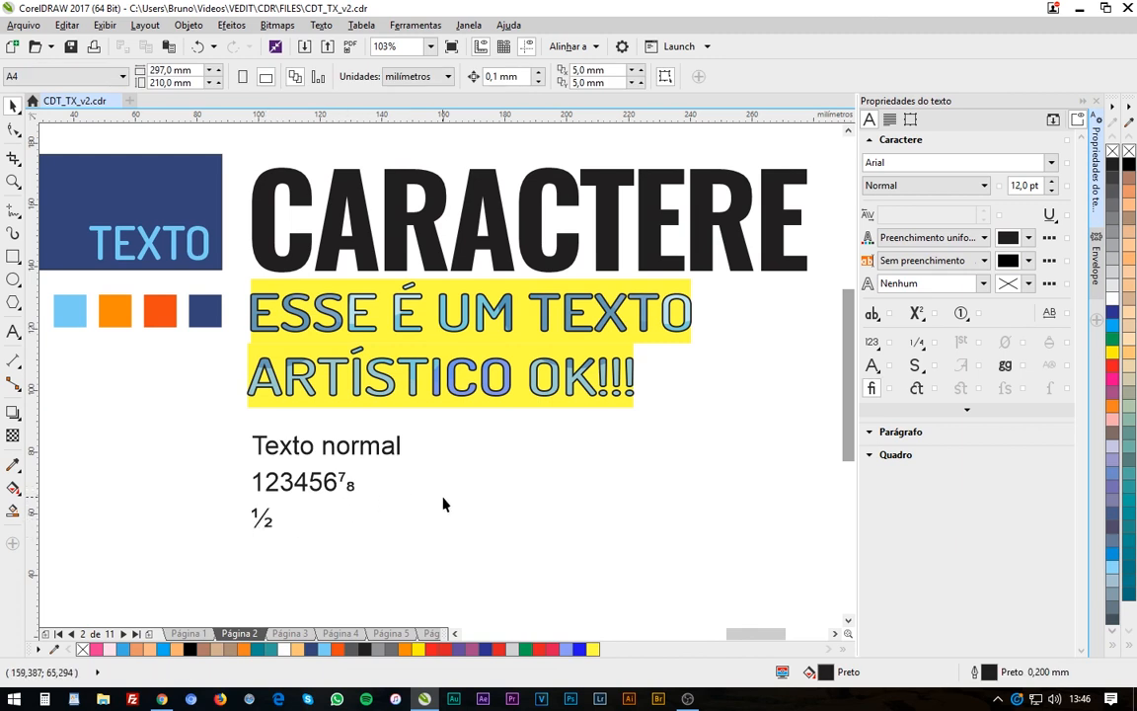
Undo the numerator, denominator and fraction styles on the number line and the 1/2 text, and clear the selection
key("ctrl+z")
key("ctrl+z")
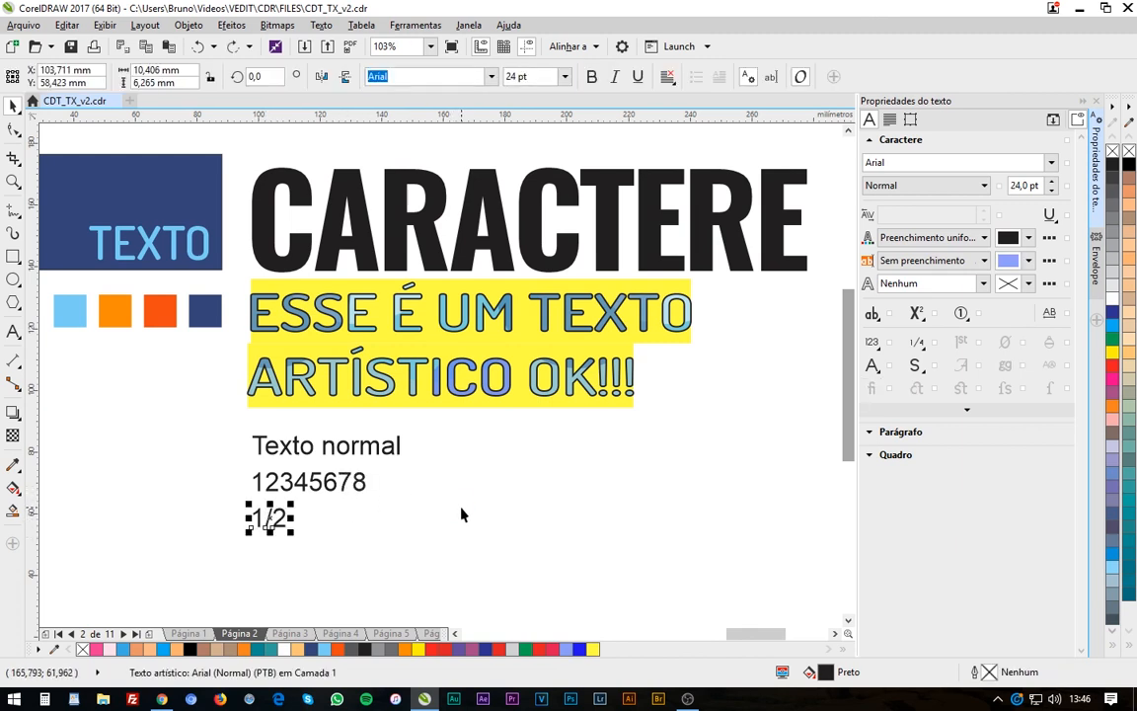
left_click(592, 513)
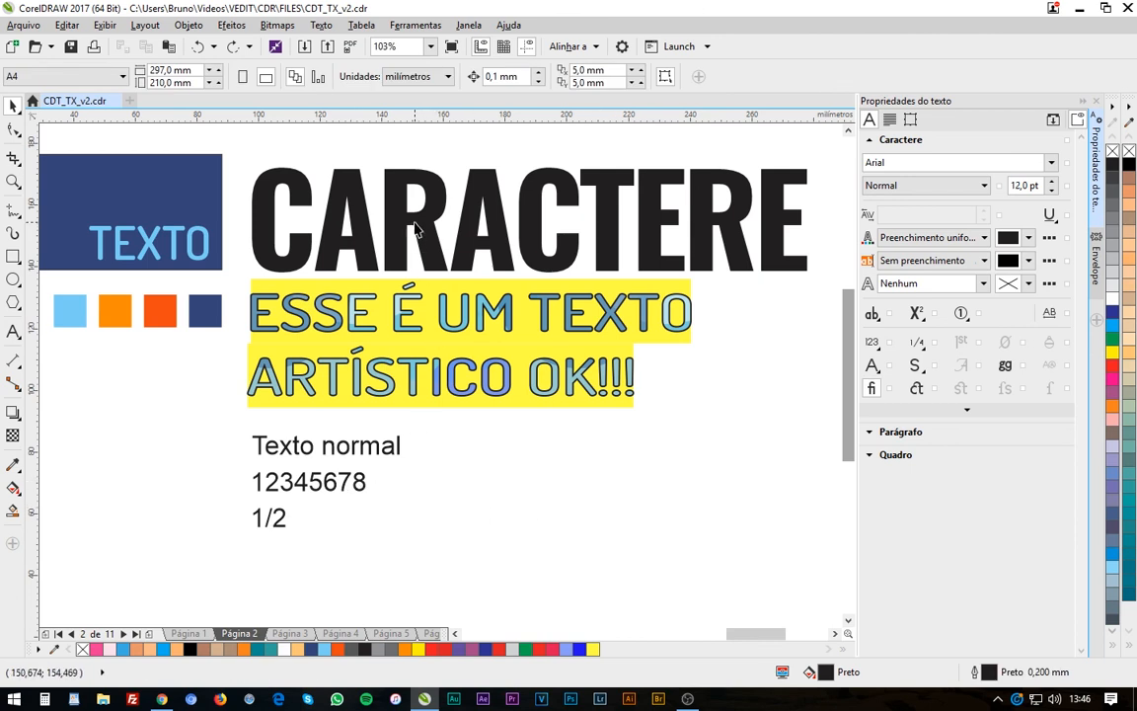
Select the yellow-backed artistic text ESSE É UM TEXTO ARTÍSTICO OK!!!
left_click(510, 363)
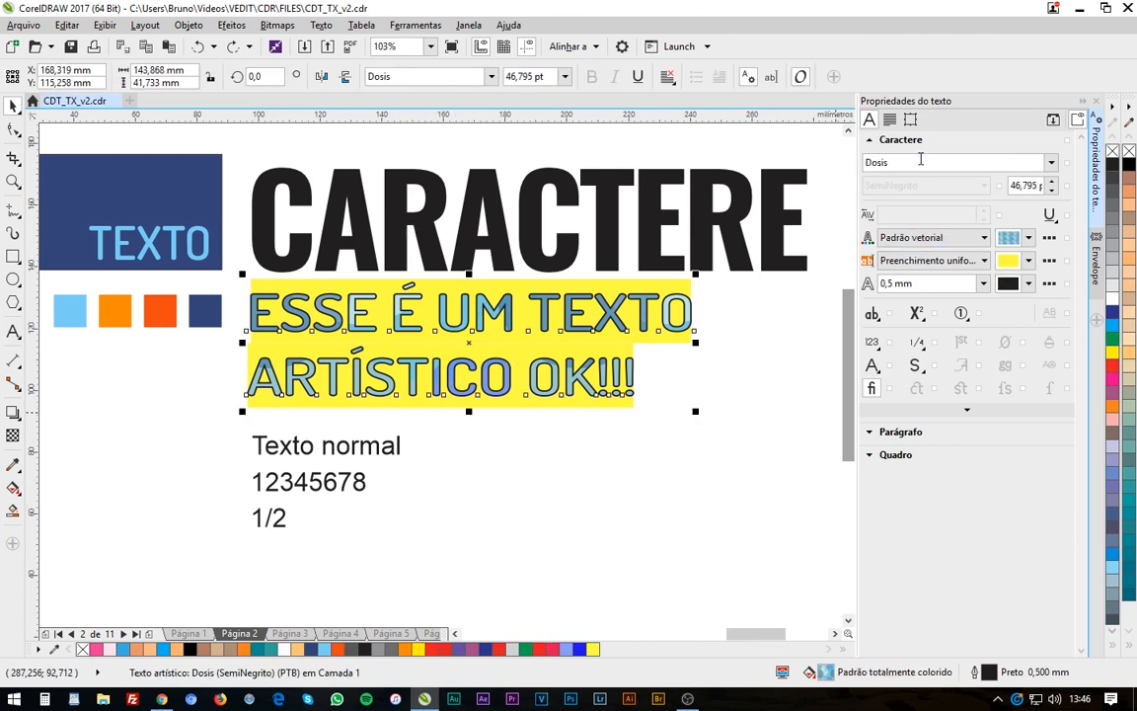